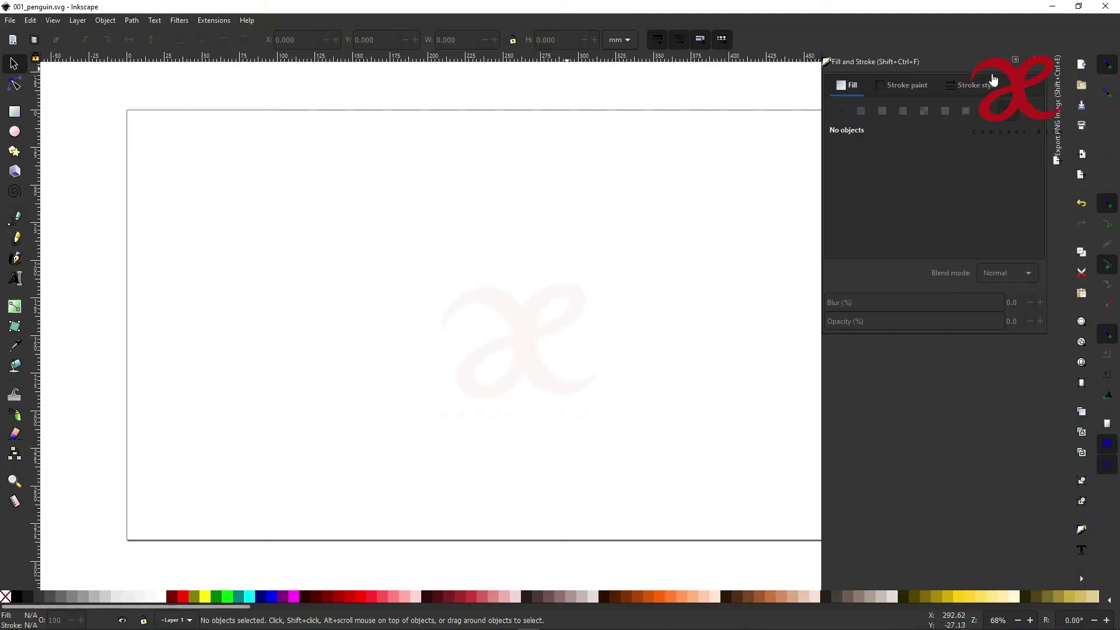
Collapse the Fill and Stroke dock panel into its side tab to free up canvas space.
left_click(1015, 60)
Draw a tall dark brown body oval and move it toward the page centre.
left_click(15, 131)
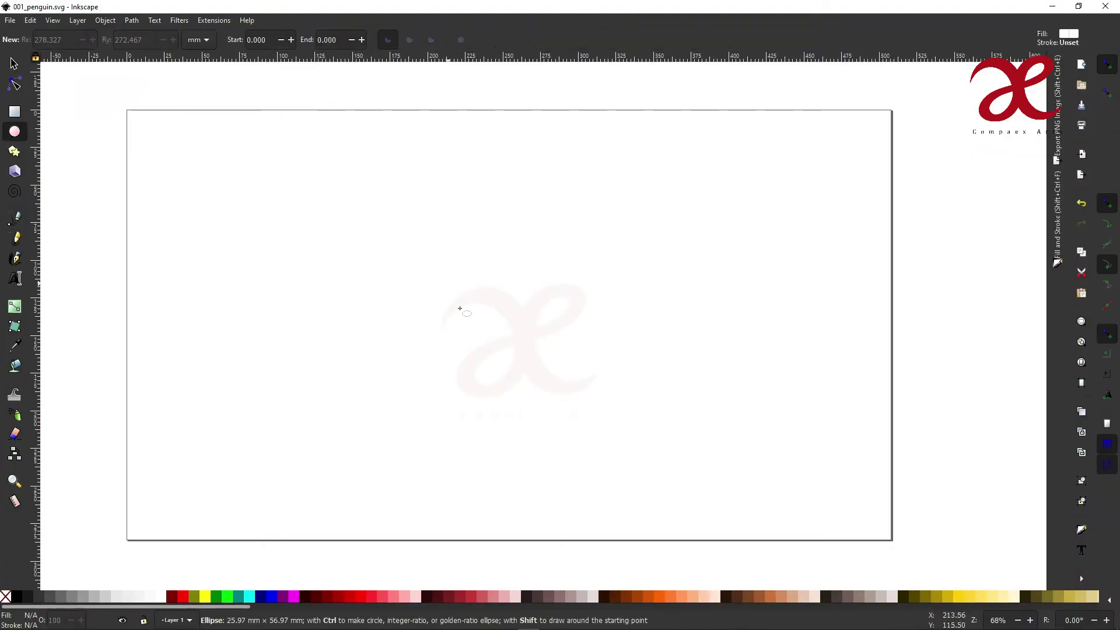
left_click_drag(408, 198, 543, 447)
left_click(604, 595)
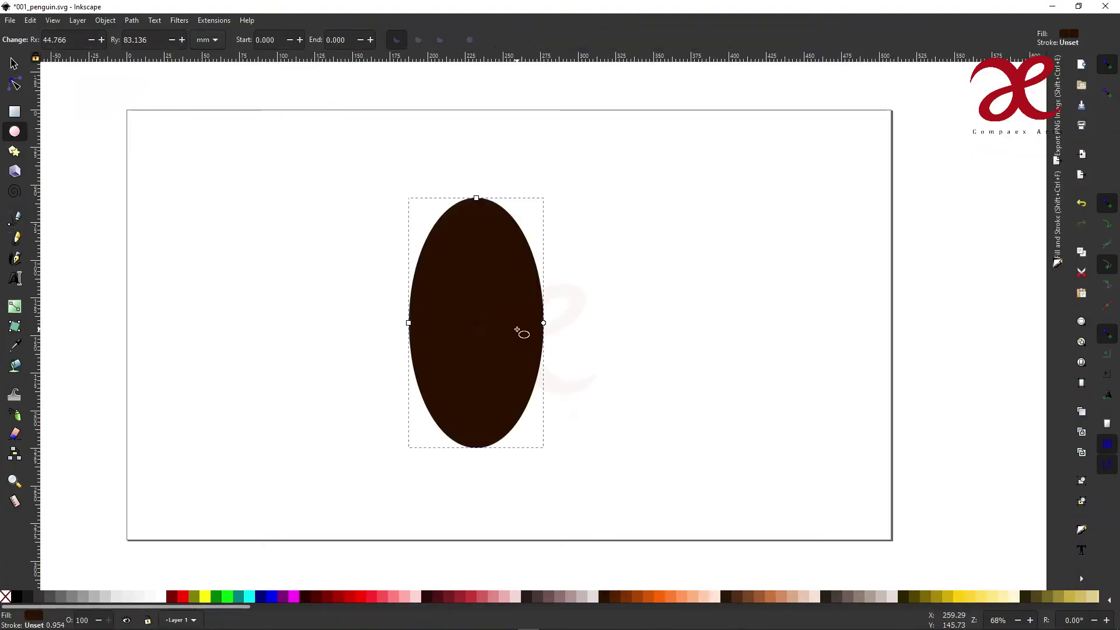
key("s")
left_click_drag(500, 334, 512, 363)
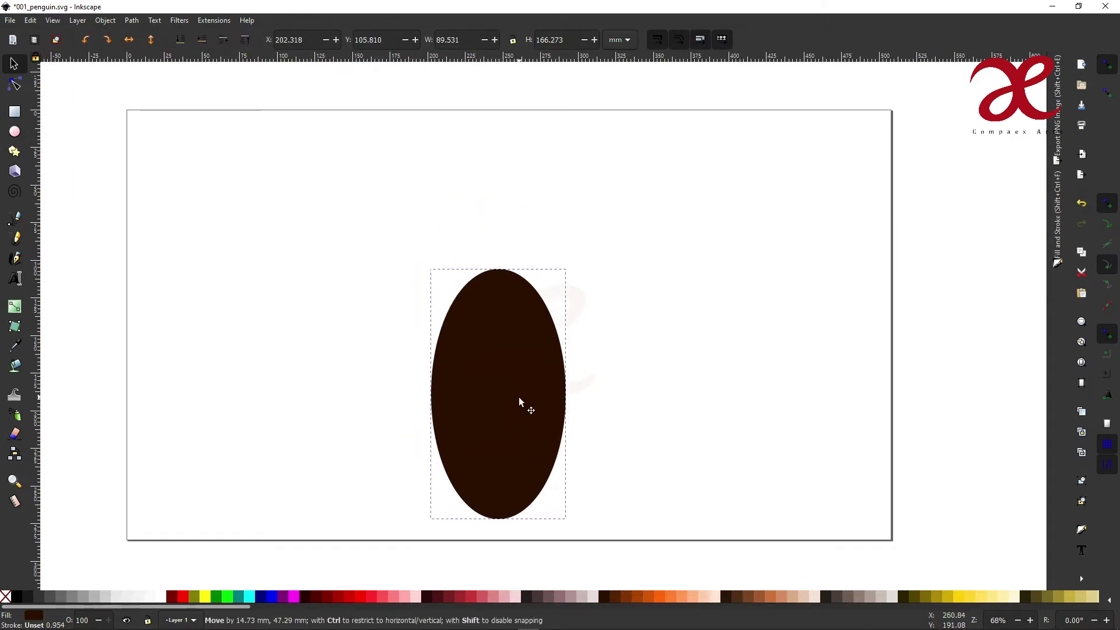
left_click(510, 180)
Add a head circle of about 45 by 40 mm on the body, then begin the beak path.
key("b")
left_click(446, 268)
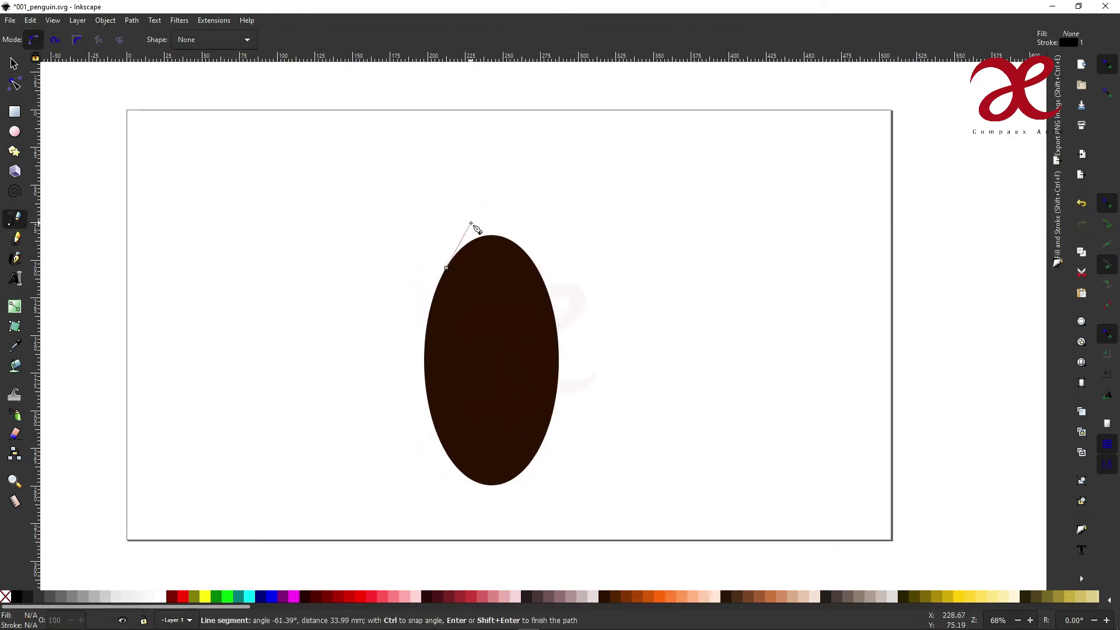
left_click_drag(477, 187, 545, 203)
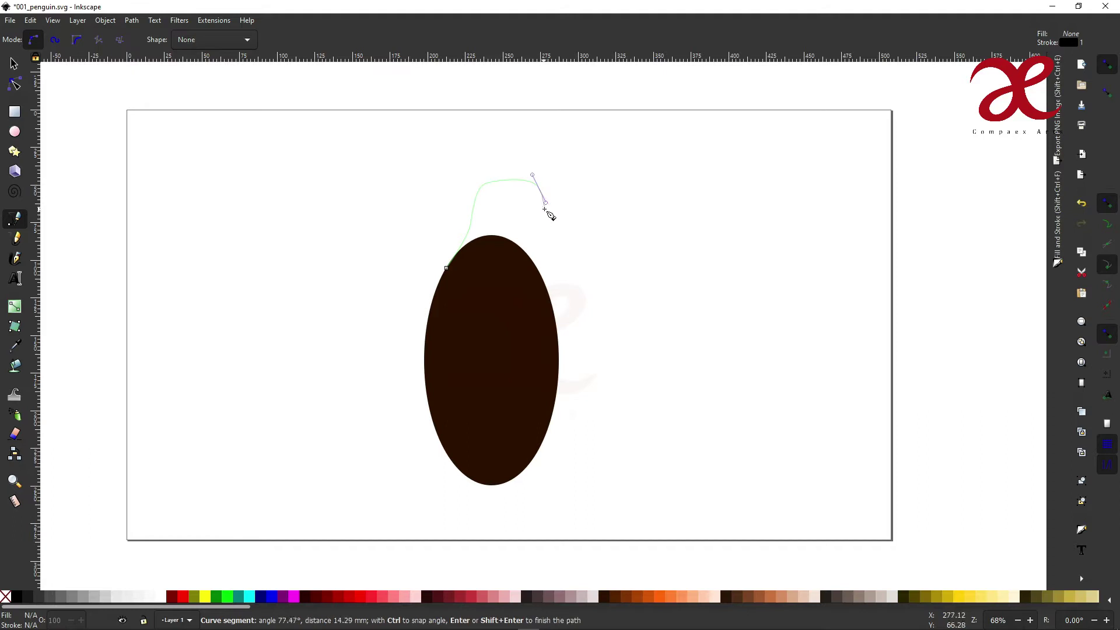
key("e")
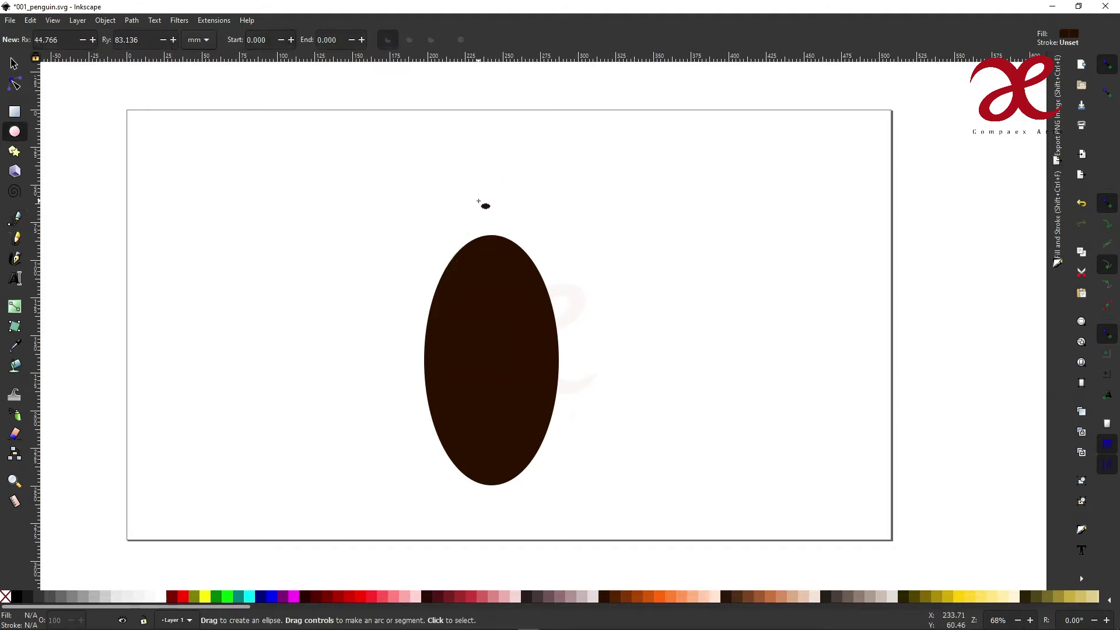
left_click_drag(477, 199, 568, 279)
key("s")
left_click_drag(533, 240, 519, 216)
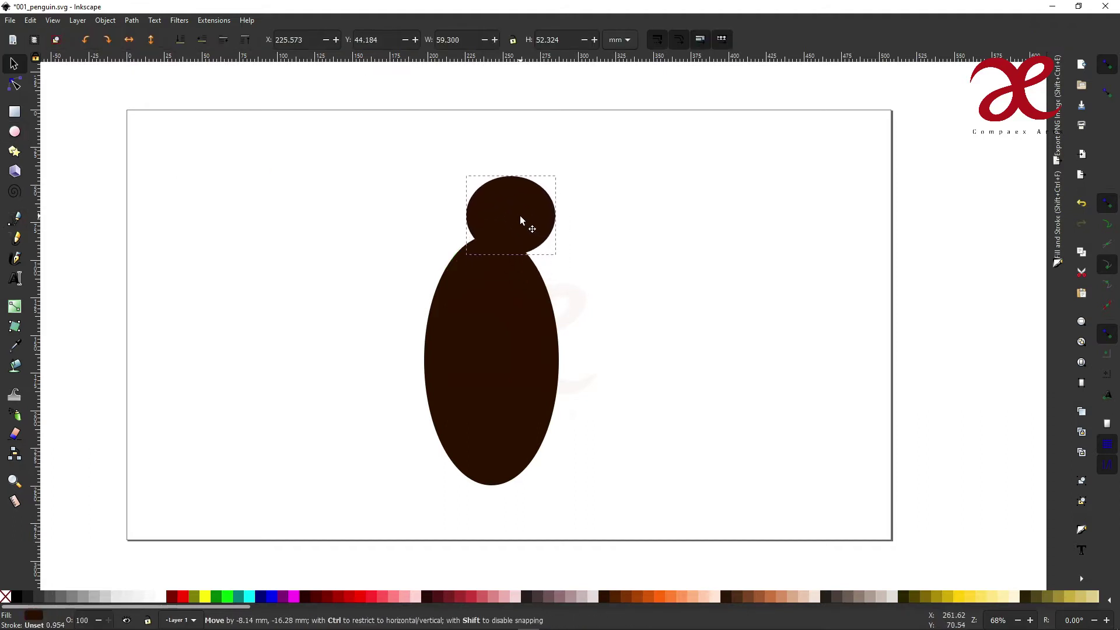
left_click_drag(556, 252, 546, 239)
scroll(547, 237, "up", 1)
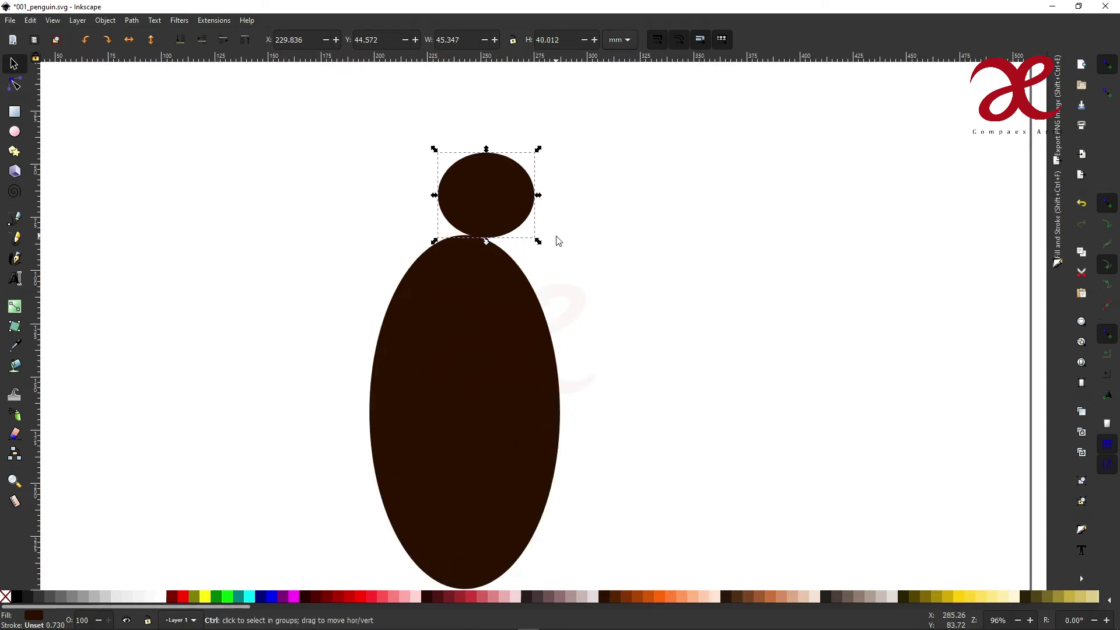
key("b")
left_click(531, 187)
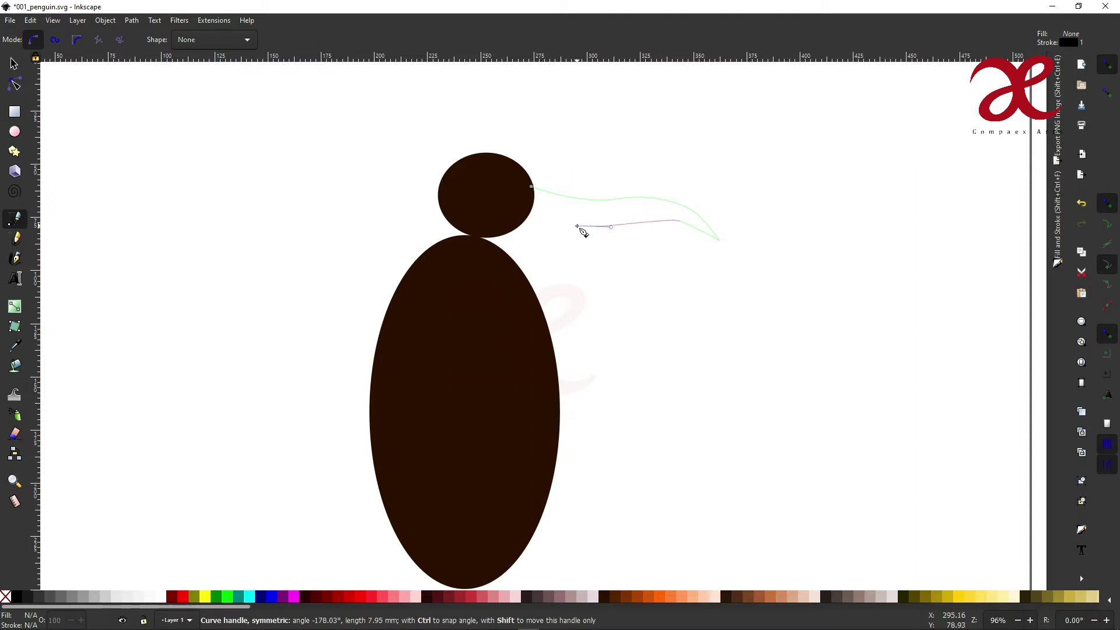
Close the beak outline, scale it down, fit it against the head and reshape its top curve.
left_click(531, 188)
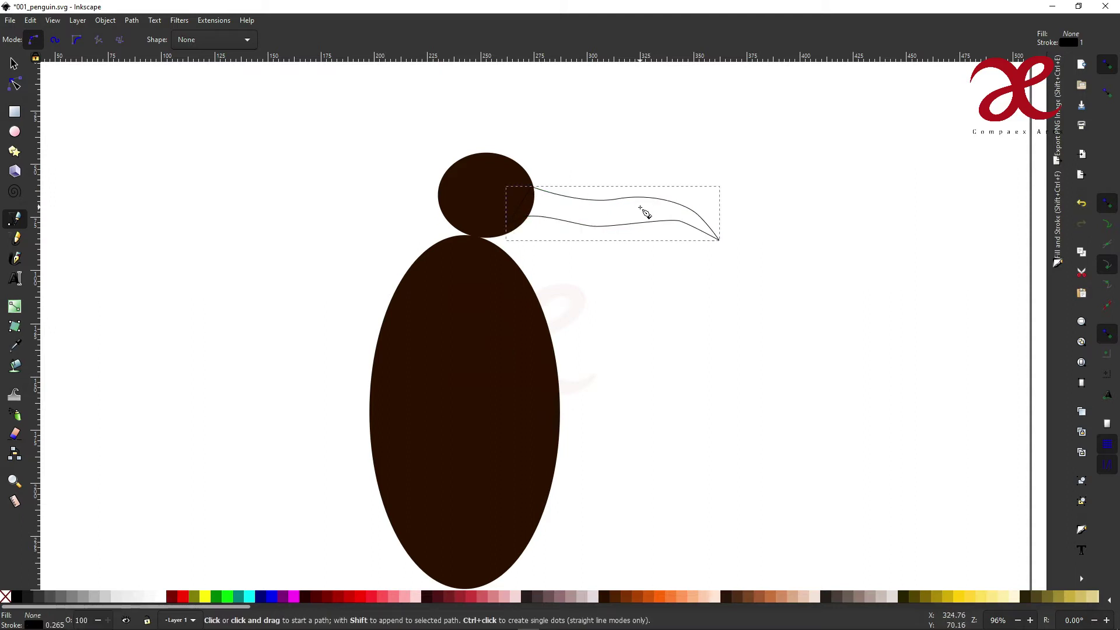
key("s")
left_click_drag(724, 245, 603, 225)
scroll(603, 225, "up", 2)
left_click_drag(542, 186, 577, 200)
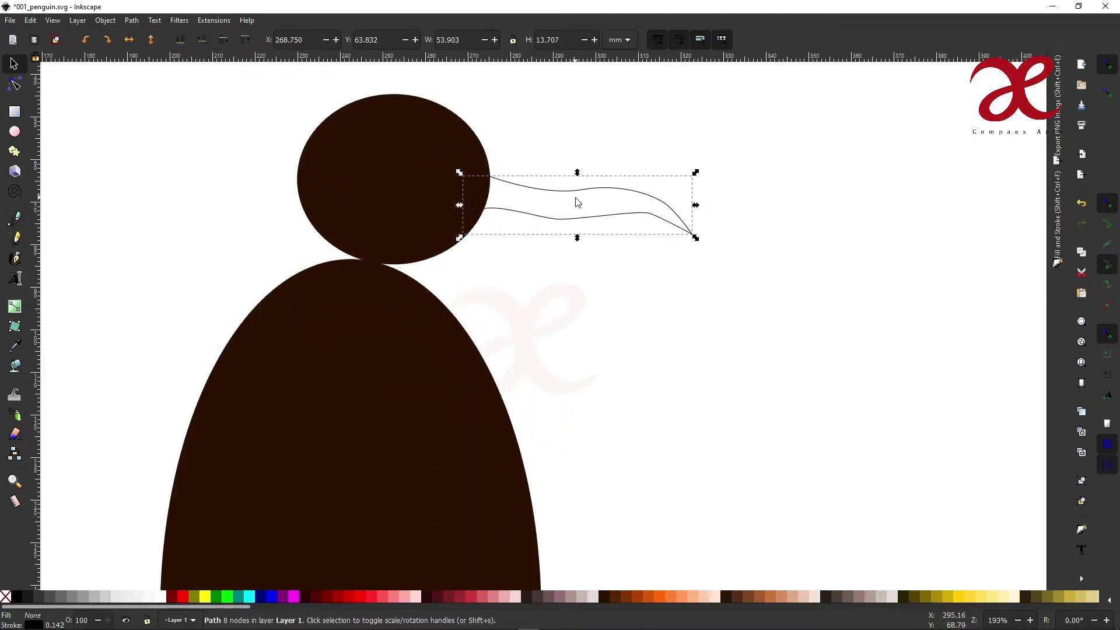
key("n")
scroll(619, 204, "up", 1)
left_click_drag(686, 193, 662, 199)
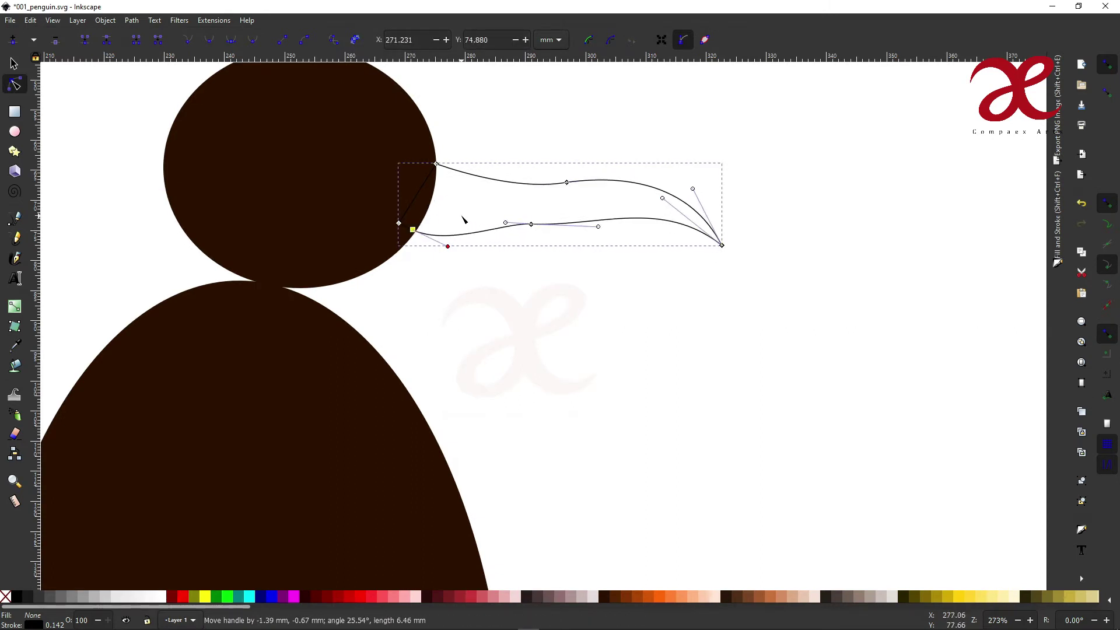
scroll(474, 250, "down", 3)
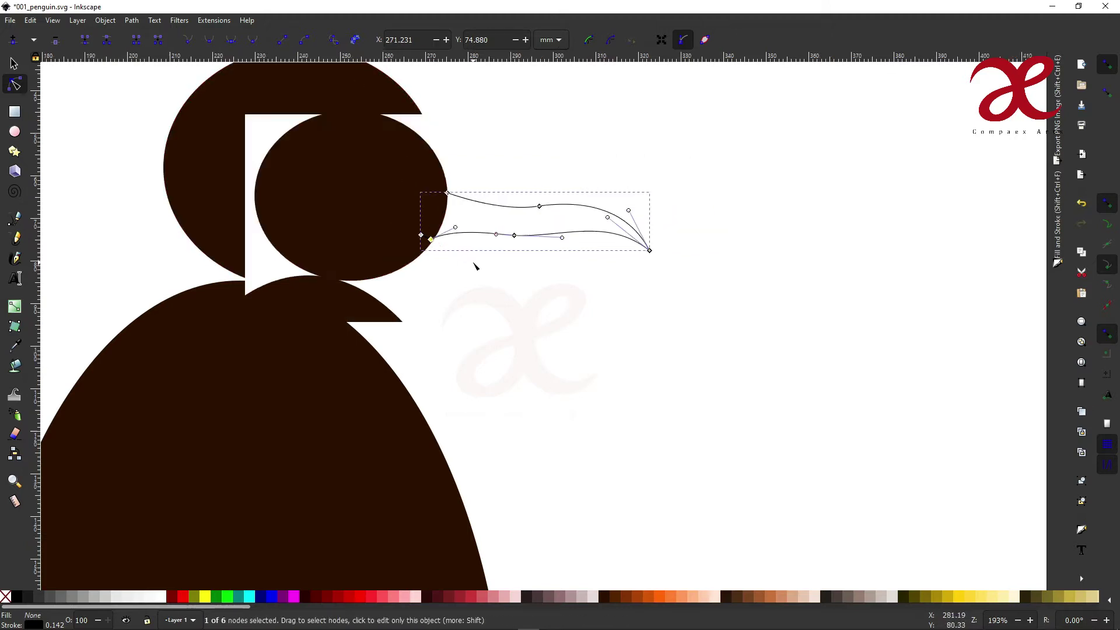
Fill the beak with the body's dark brown and remove its outline.
key("d")
left_click(441, 369)
scroll(502, 260, "up", 4)
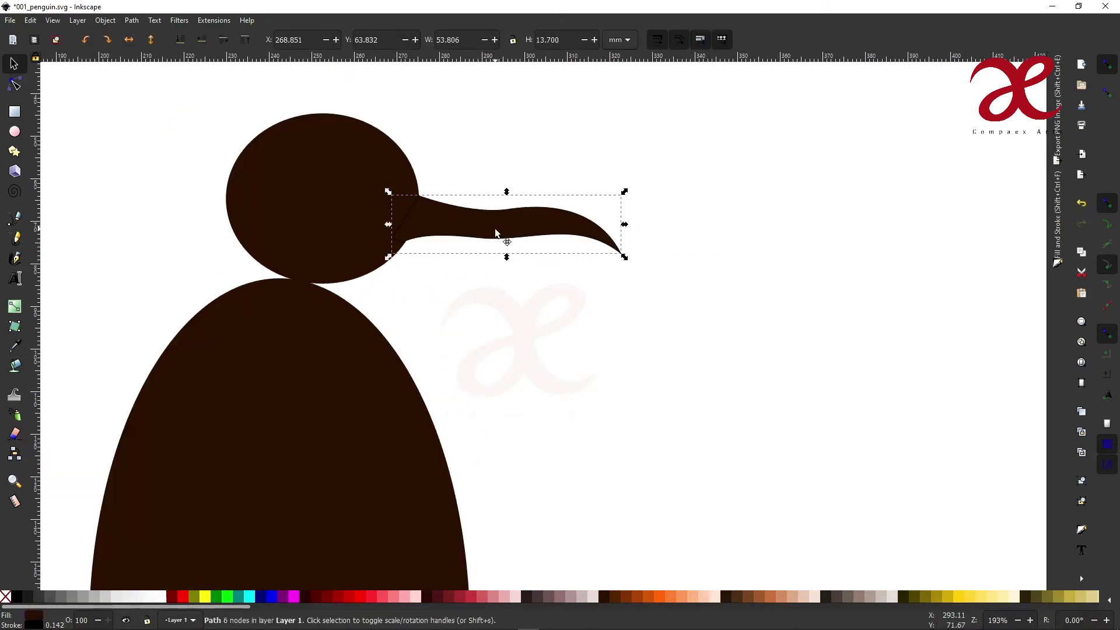
key("s")
left_click(1057, 211)
left_click(906, 85)
left_click(839, 111)
scroll(536, 236, "down", 1)
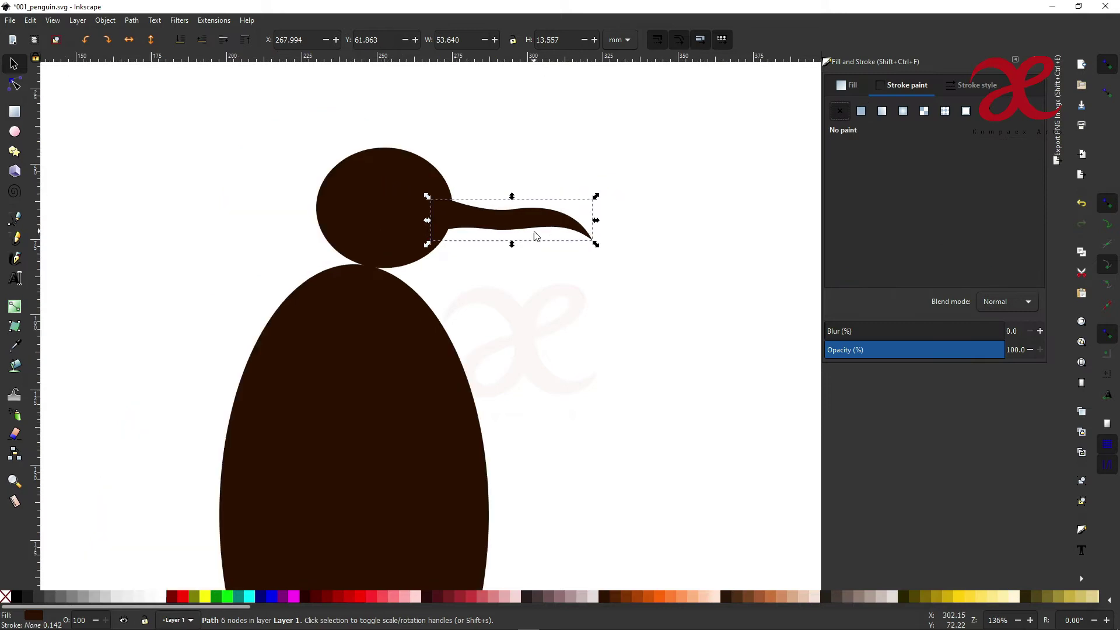
scroll(525, 241, "up", 2)
Pull the beak's lower edge down and curve its upper edge upward.
key("n")
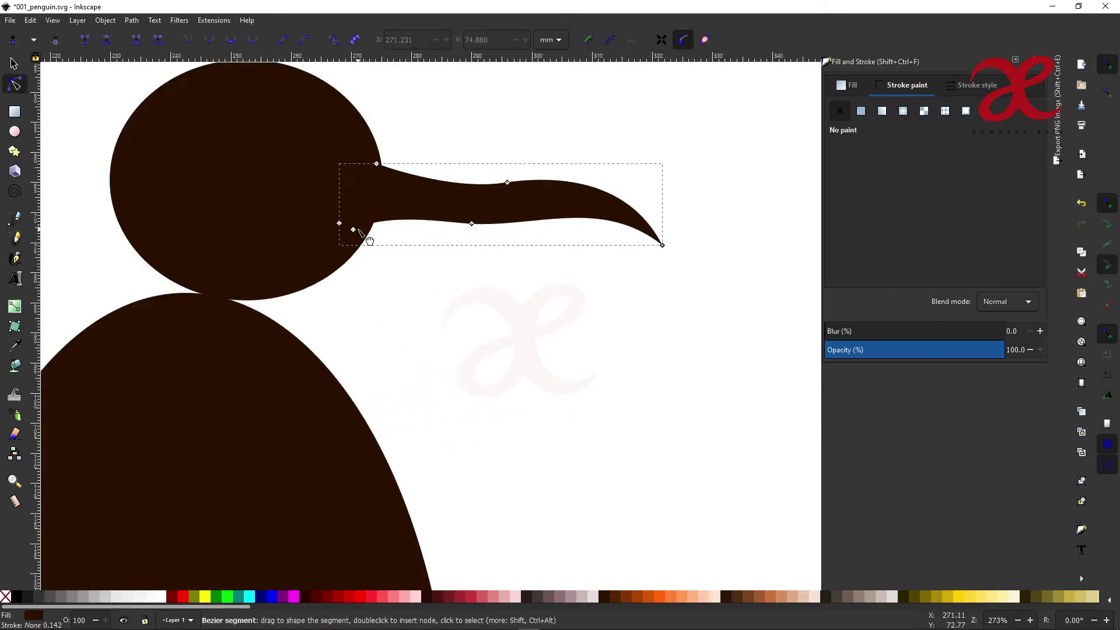
left_click_drag(358, 230, 350, 256)
left_click_drag(471, 224, 477, 239)
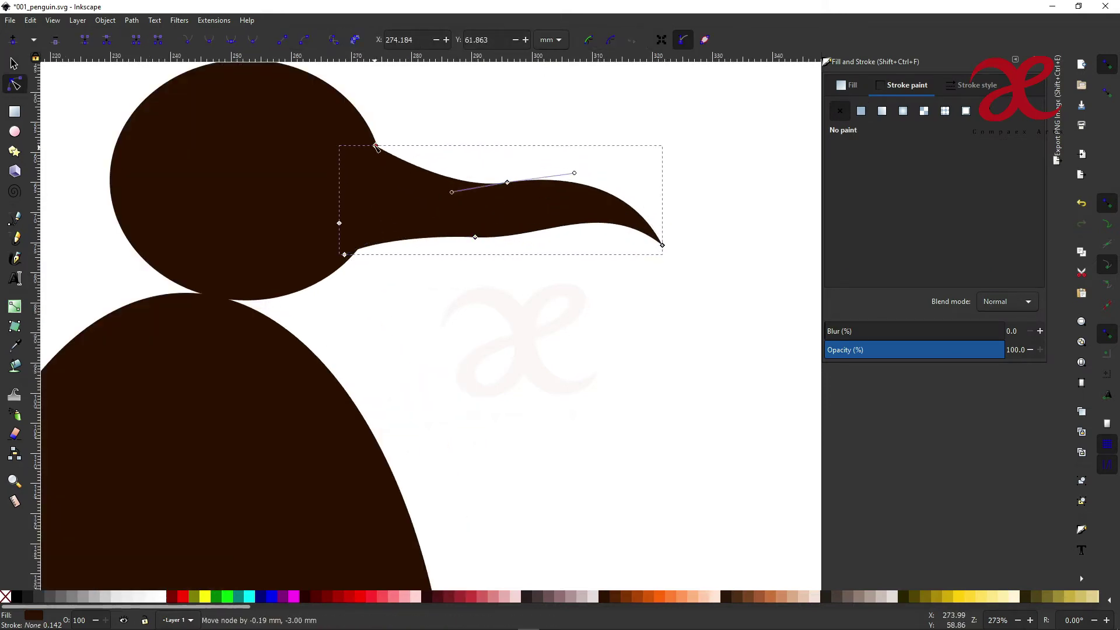
left_click_drag(397, 173, 402, 146)
scroll(344, 294, "down", 3)
Draw a closed neck shape between head and body, filled dark brown with no outline.
key("b")
left_click(234, 335)
left_click(267, 237)
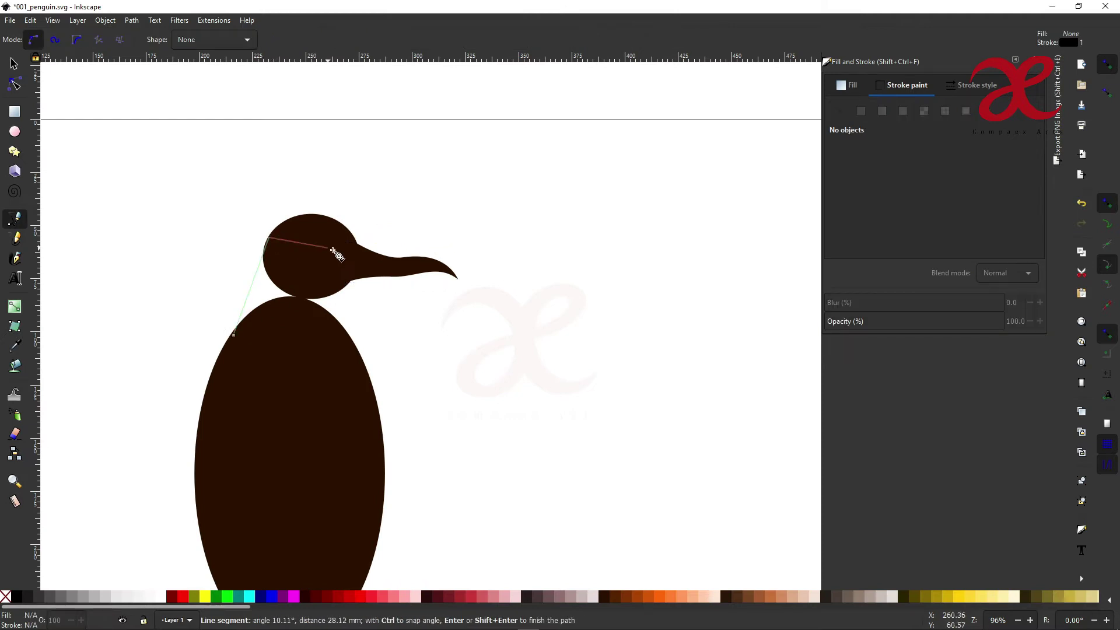
left_click(234, 335)
key("d")
left_click(305, 457)
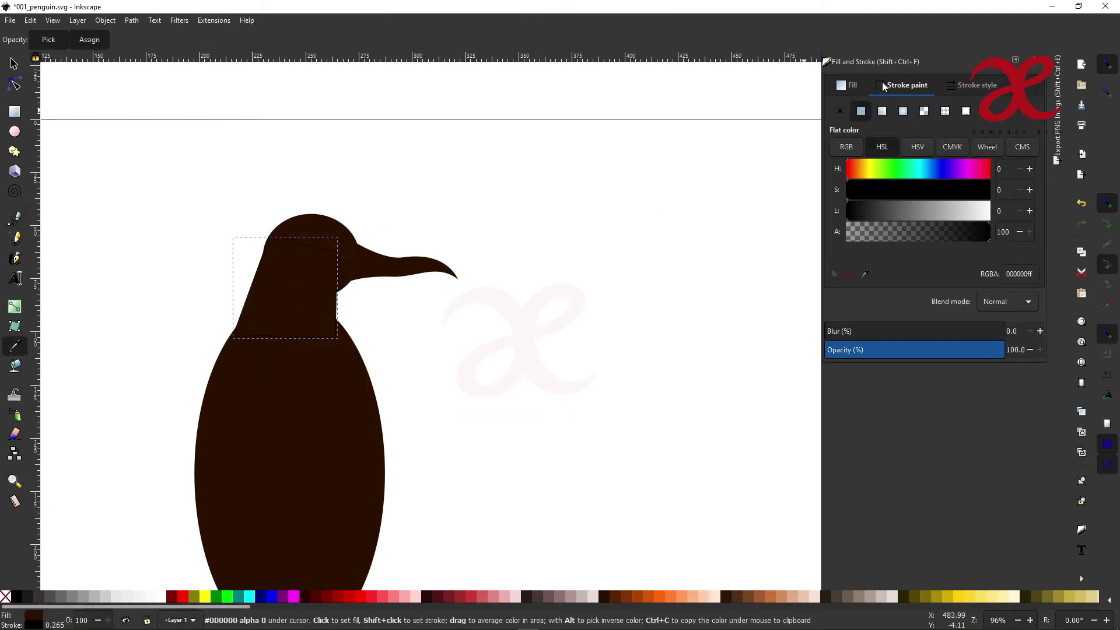
left_click(840, 111)
scroll(270, 298, "up", 3)
scroll(257, 289, "down", 2)
Adjust the neck's nodes so its sides curve smoothly under the beak and into the body.
key("n")
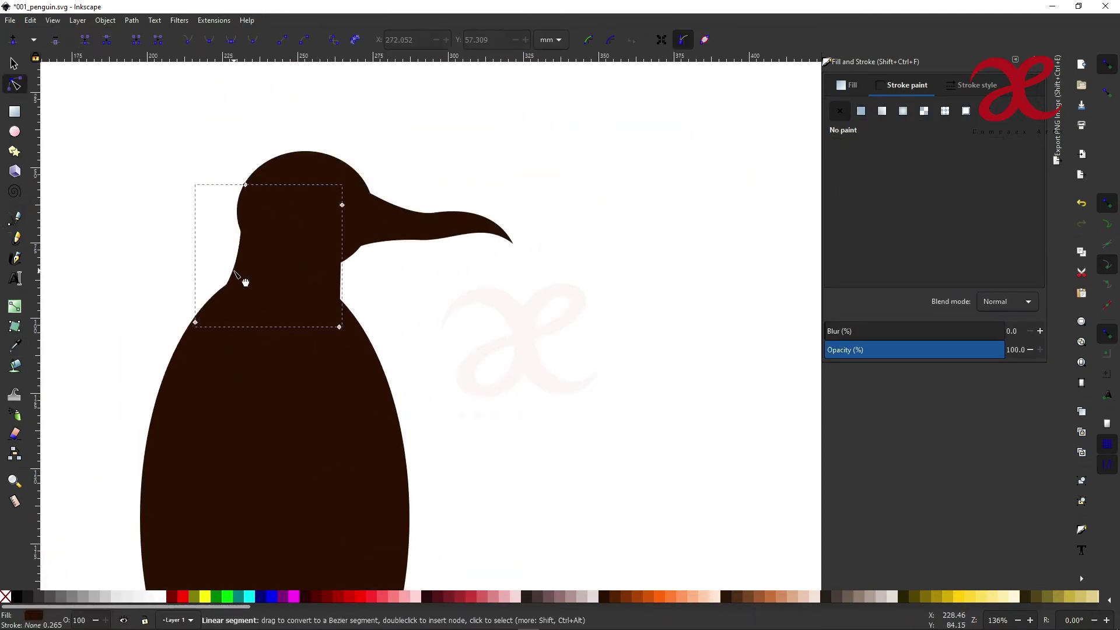
left_click_drag(245, 185, 237, 209)
left_click_drag(195, 322, 200, 308)
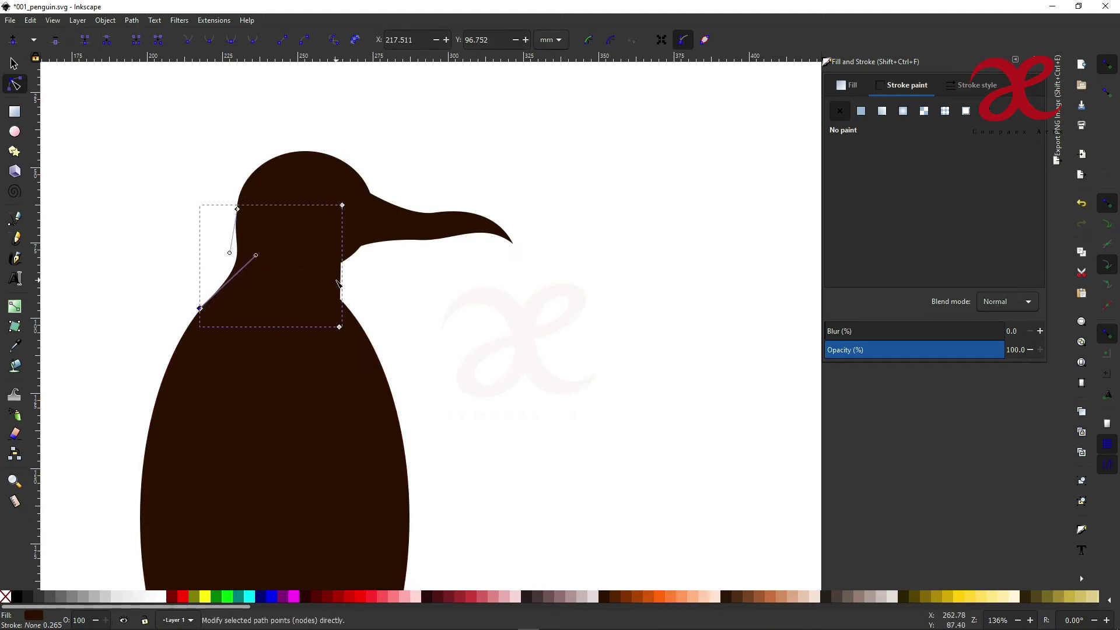
mouse_move(343, 208)
left_mouse_down()
mouse_move(354, 249)
mouse_move(327, 285)
left_mouse_up()
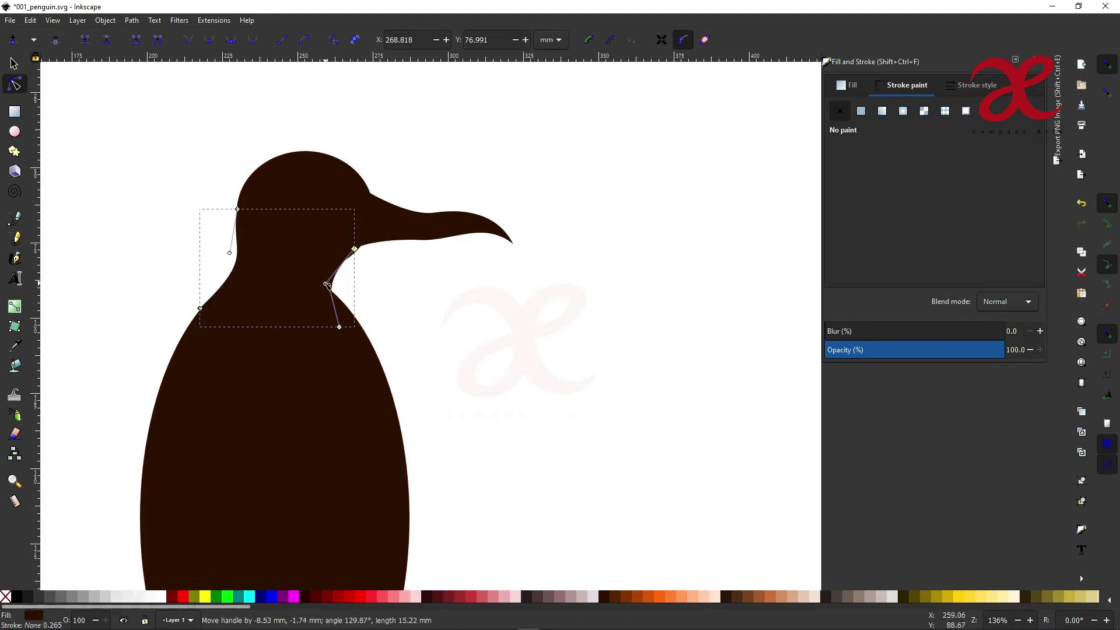
left_click_drag(339, 327, 354, 317)
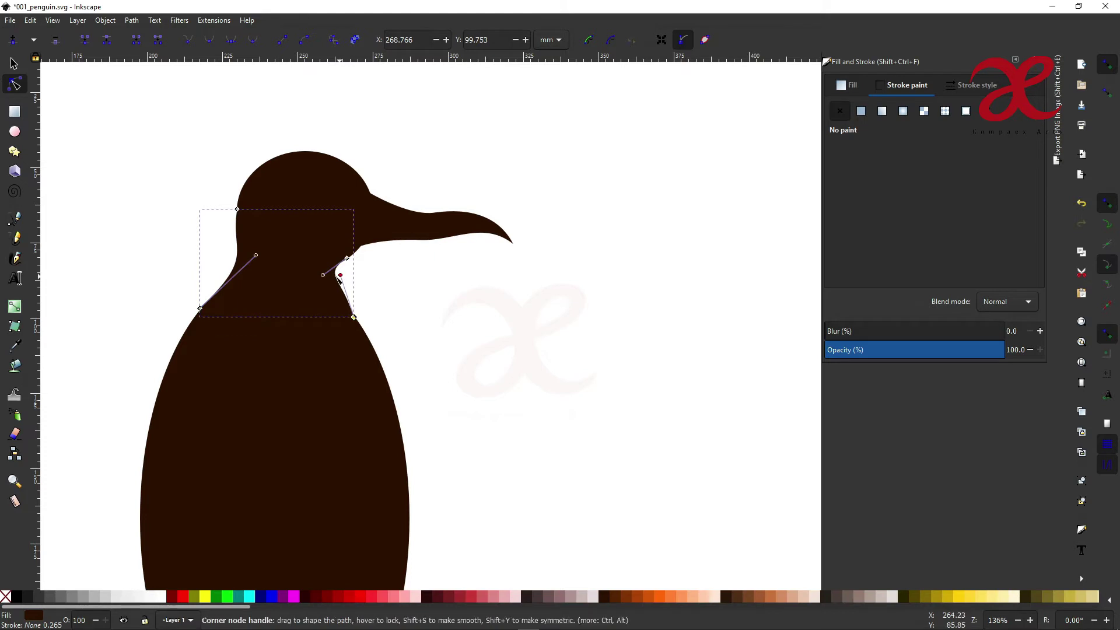
scroll(277, 274, "up", 3)
left_click_drag(57, 373, 60, 377)
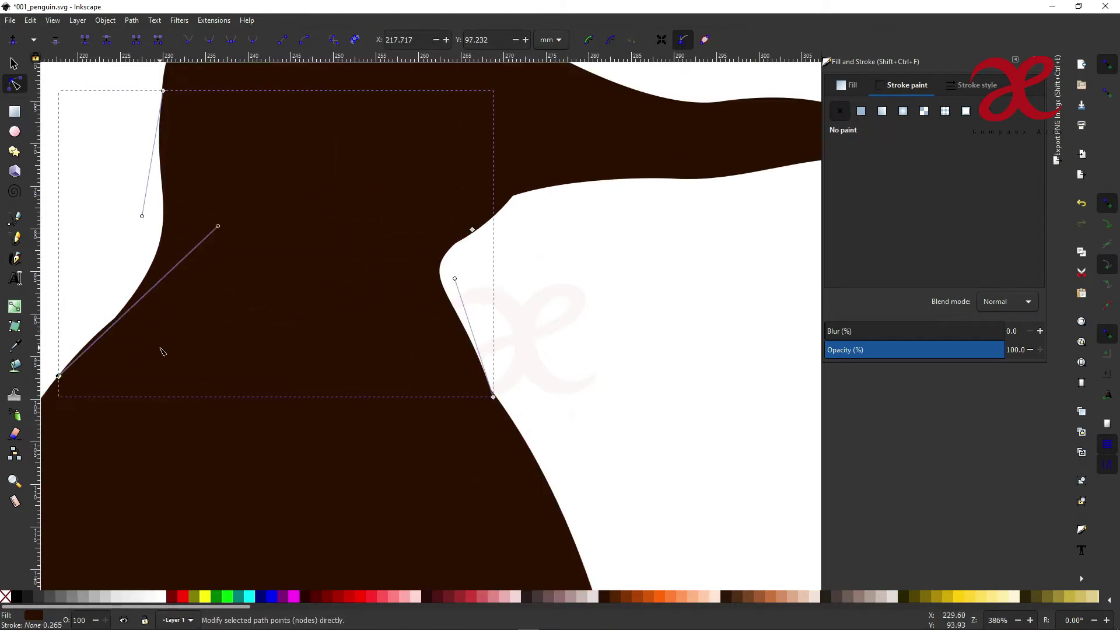
scroll(162, 351, "down", 1)
scroll(229, 370, "down", 3)
scroll(217, 511, "down", 1)
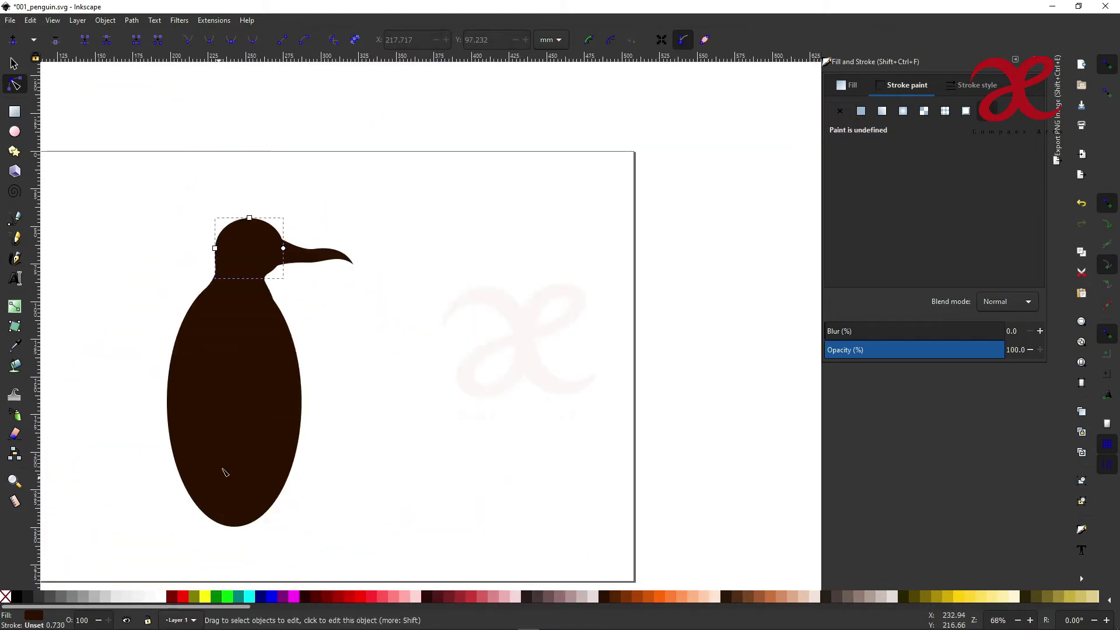
key("b")
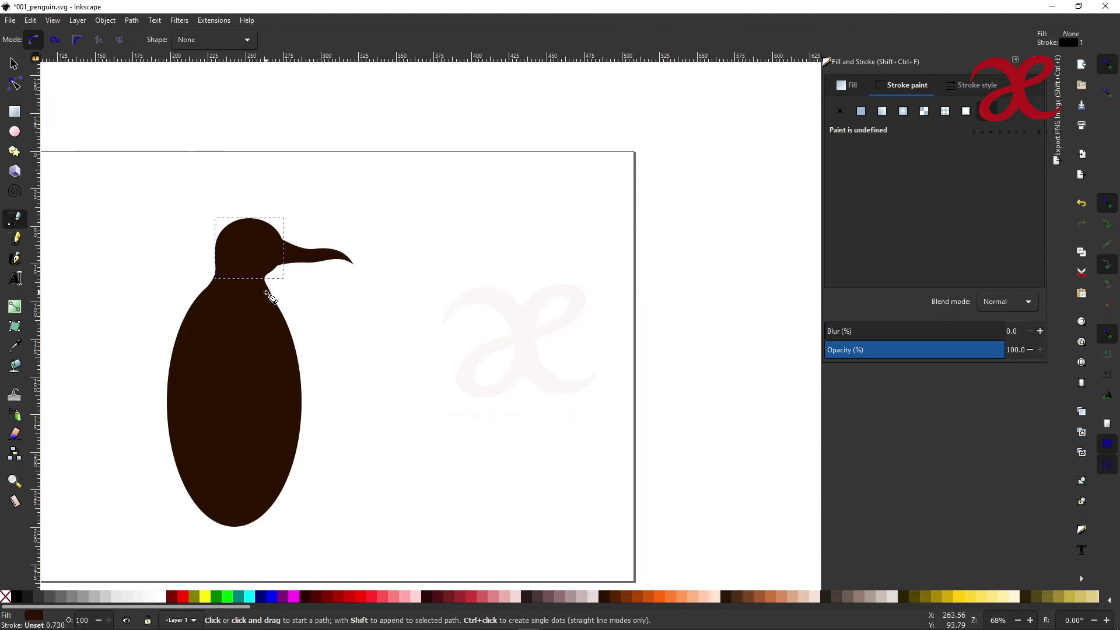
Duplicate the body ellipse, shift the copy right and fill it light cream.
left_click(266, 290)
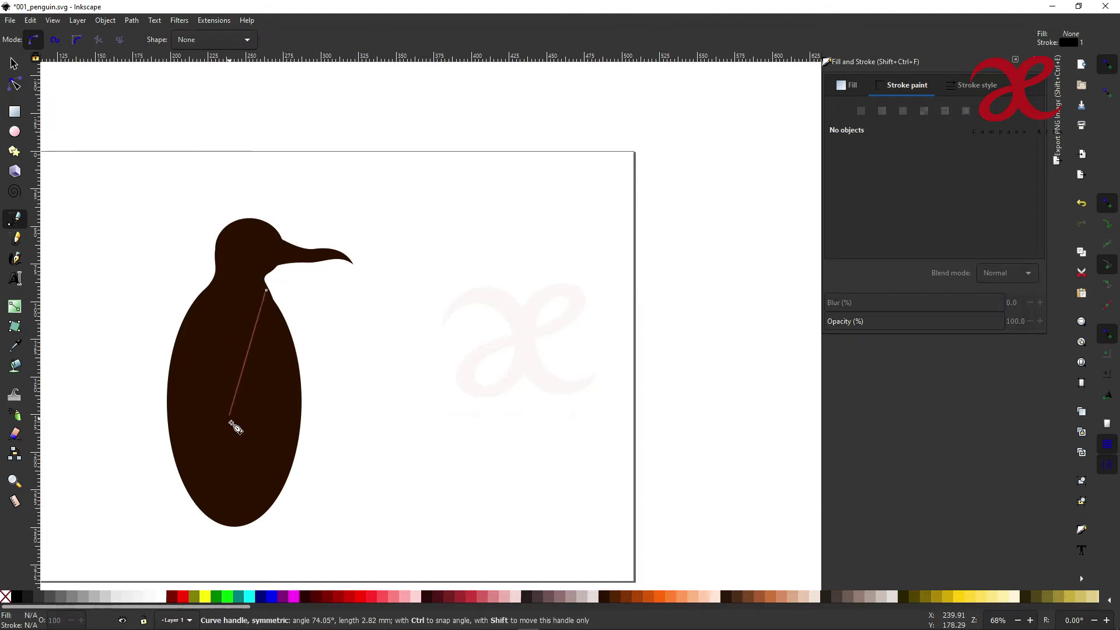
key("Escape")
key("s")
left_click(208, 422)
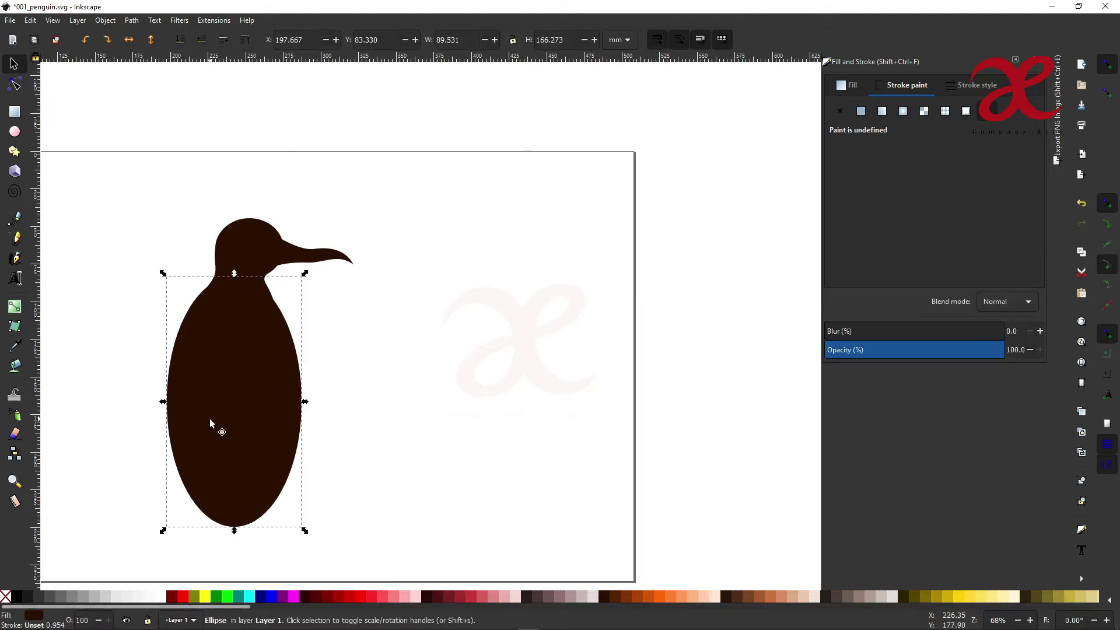
key("ctrl+d")
left_click_drag(208, 422, 259, 428)
left_click(510, 599)
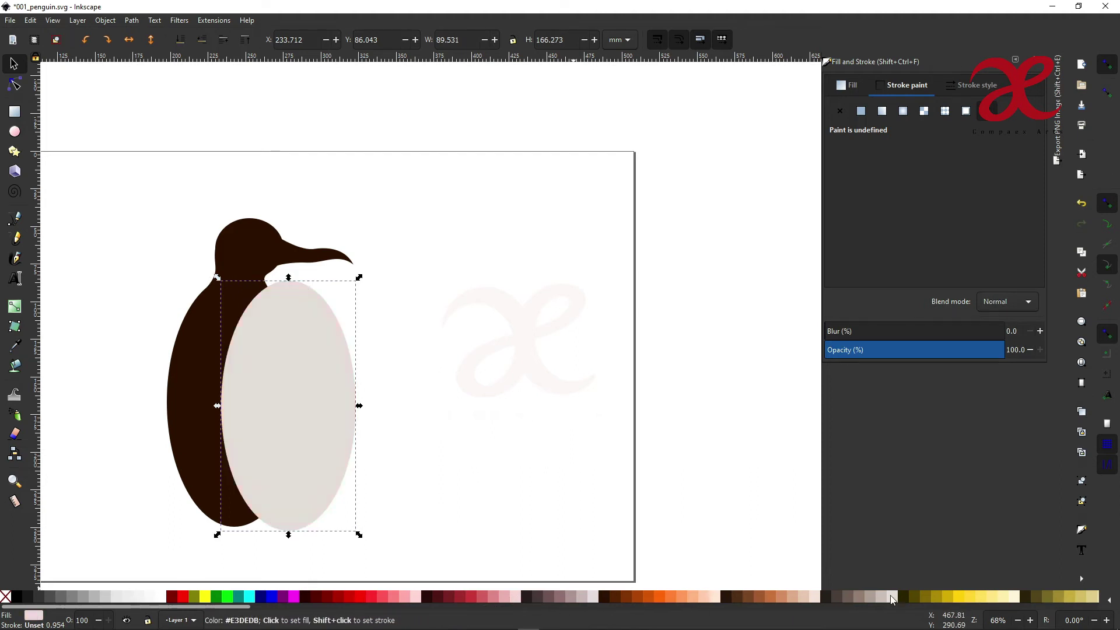
Move the cream oval over the body, tilt it about 15 degrees and stretch it taller.
mouse_move(277, 376)
left_mouse_down()
mouse_move(275, 391)
mouse_move(264, 383)
left_mouse_up()
left_click(263, 382)
mouse_move(346, 290)
left_mouse_down()
mouse_move(368, 314)
mouse_move(319, 355)
left_mouse_up()
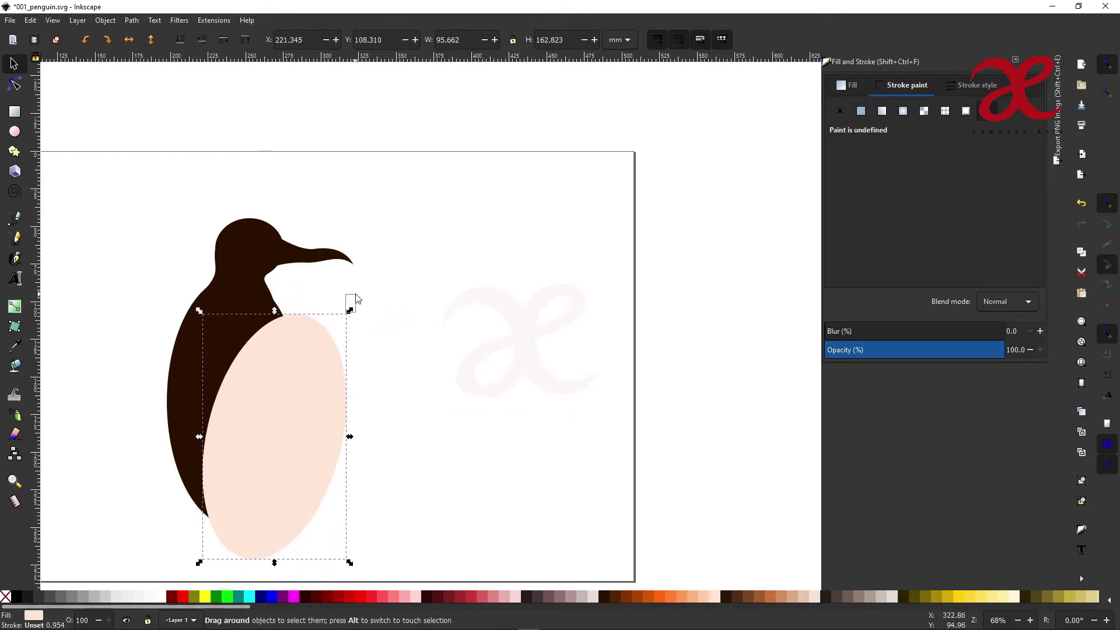
left_click_drag(275, 310, 281, 295)
Intersect the cream oval with a duplicate of the body to trim it to the body outline.
left_click(202, 365)
key("ctrl+d")
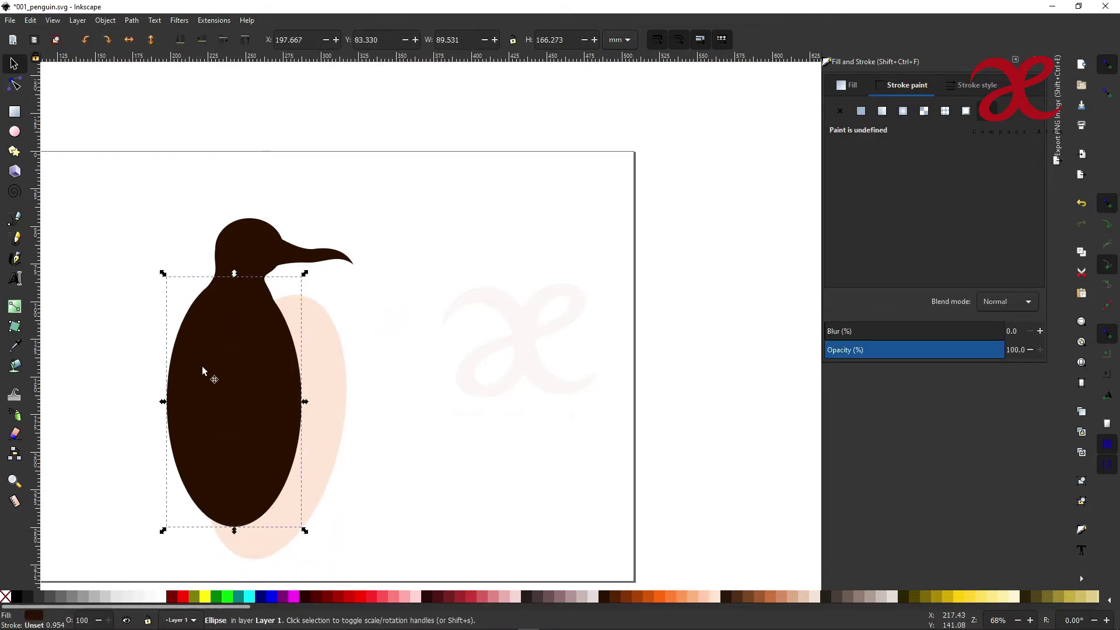
left_click(344, 379, "shift")
key("ctrl+asterisk")
scroll(303, 449, "up", 1)
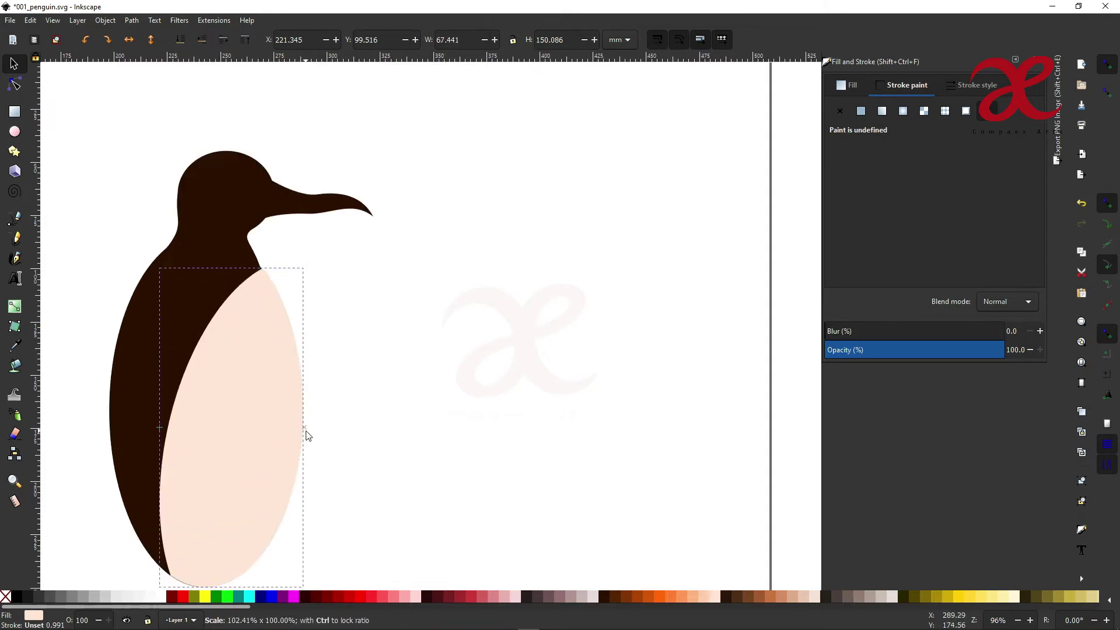
scroll(263, 430, "down", 3)
scroll(245, 291, "up", 2)
left_click(233, 227)
Remove the outline from the cream belly shape and deselect everything.
left_click(183, 271)
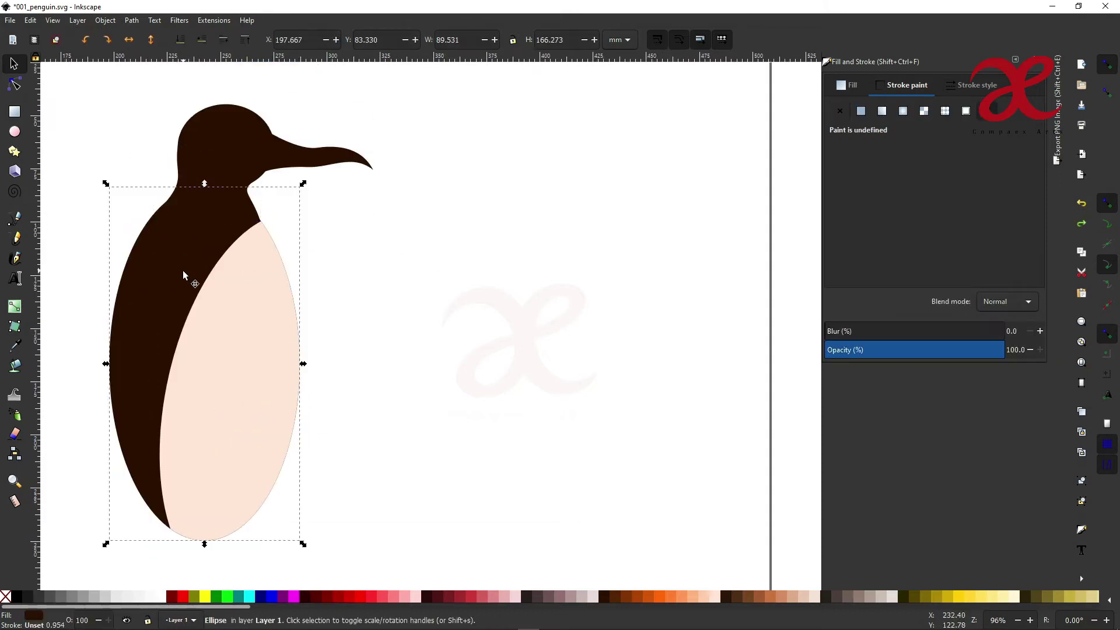
left_click(272, 365)
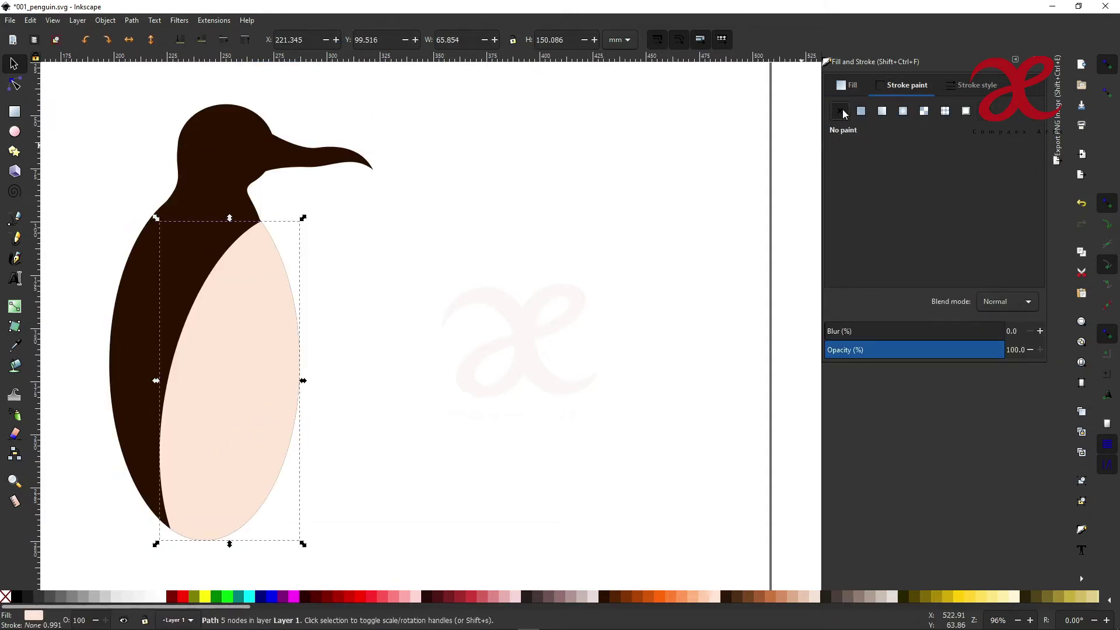
left_click(110, 322)
left_click(381, 389)
scroll(460, 360, "left", 3)
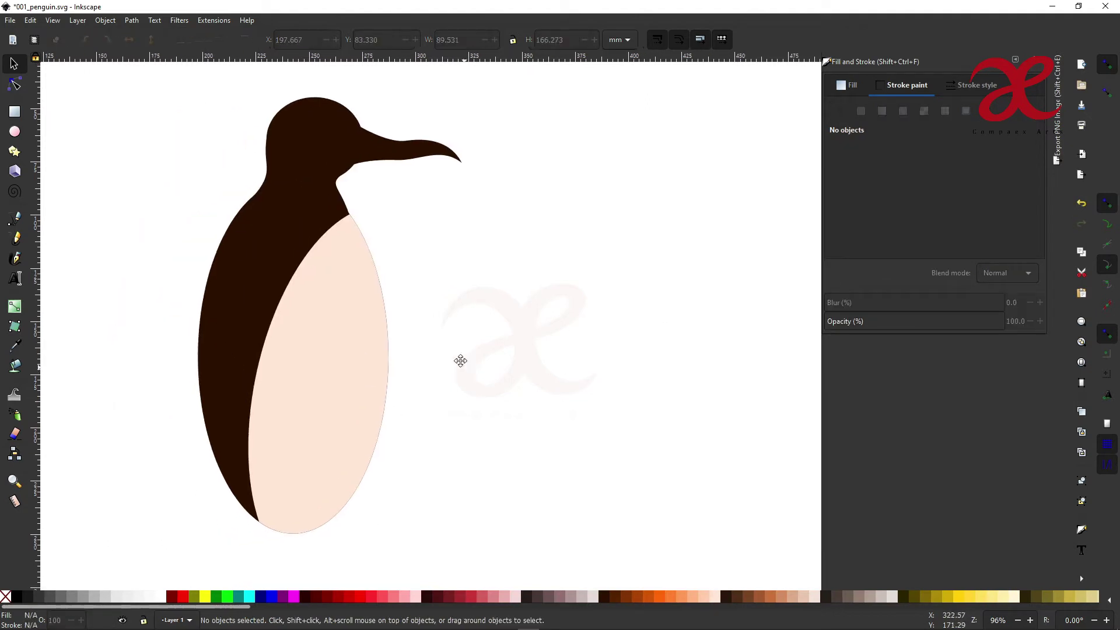
scroll(291, 262, "down", 3)
Draw a closed, curved wing path from the neck down across the lower belly.
scroll(315, 282, "up", 4)
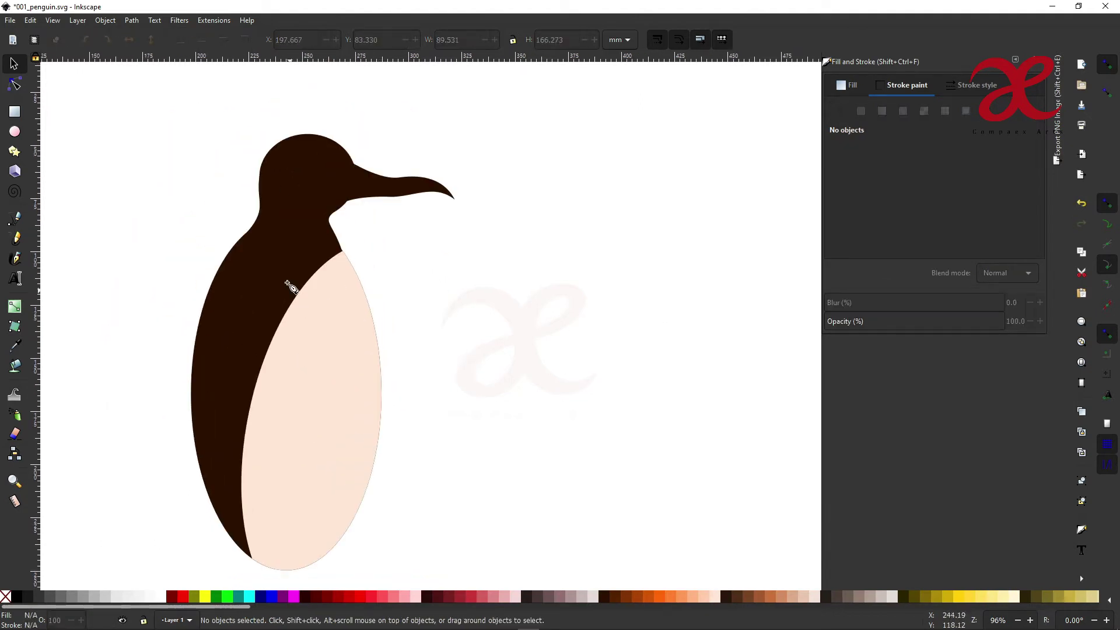
key("b")
left_click(342, 251)
left_click_drag(304, 274, 310, 310)
left_click_drag(295, 478, 315, 543)
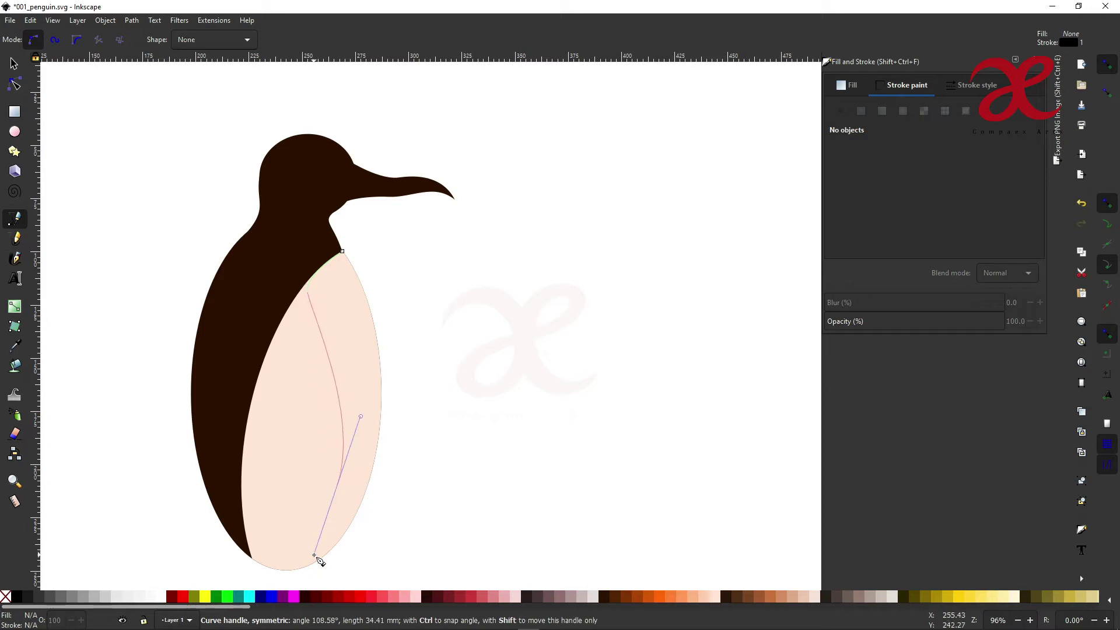
left_click_drag(247, 506, 270, 428)
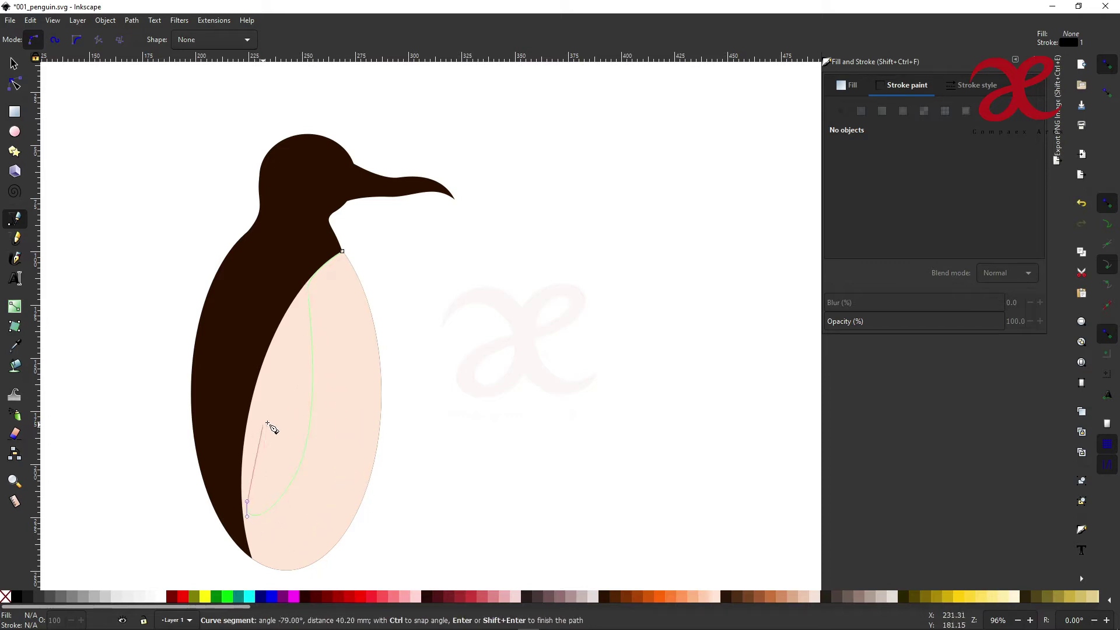
left_click_drag(268, 345, 265, 318)
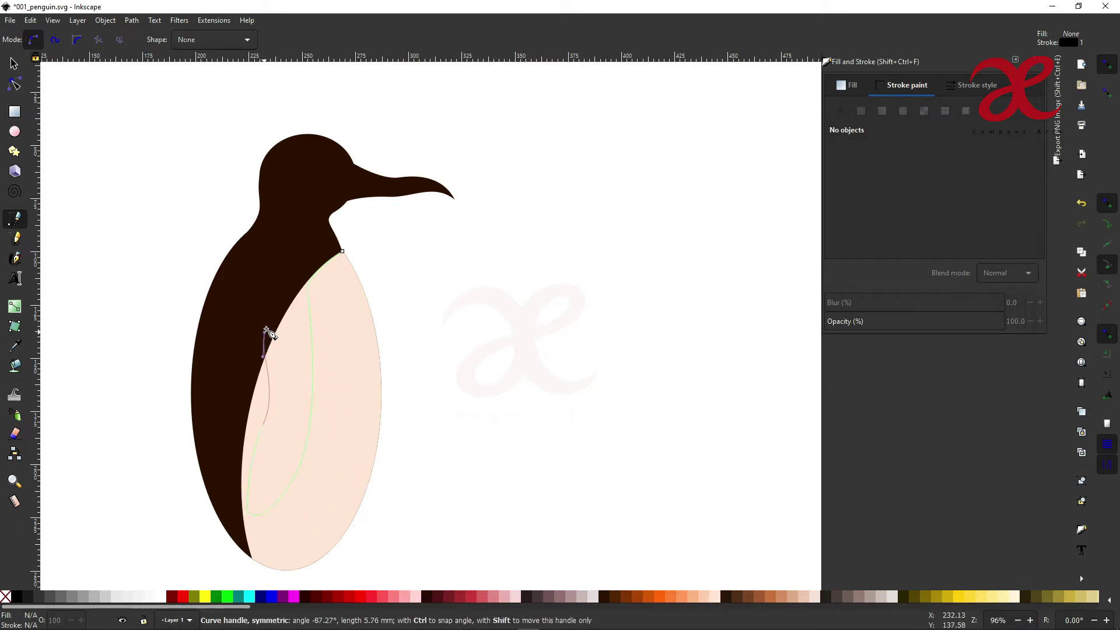
left_click(341, 250)
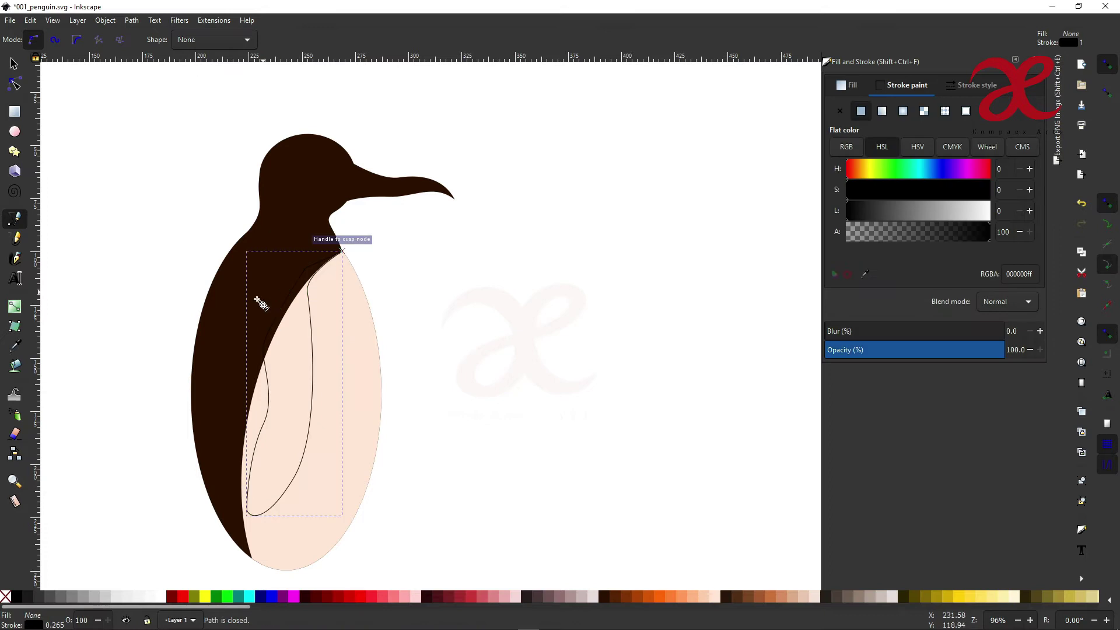
Fill the wing with the body's dark brown and remove its outline.
key("d")
left_click(217, 391)
left_click(838, 111)
scroll(275, 449, "up", 1)
Nudge the wing's lower and upper nodes right and bow its inner edge outward.
key("n")
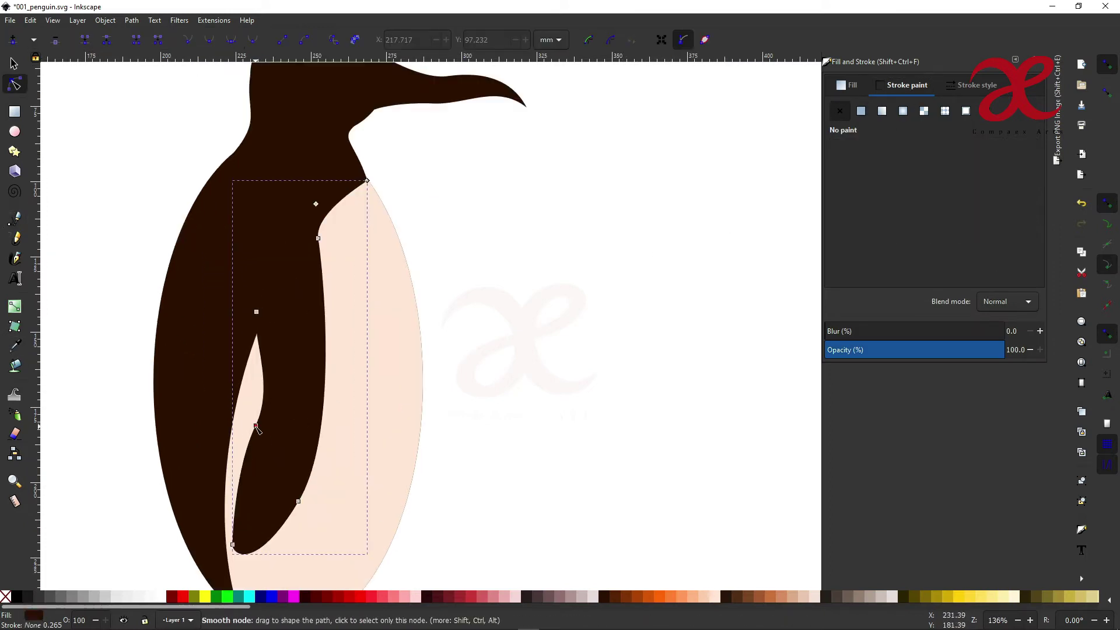
left_click_drag(298, 501, 311, 499)
left_click_drag(317, 238, 334, 238)
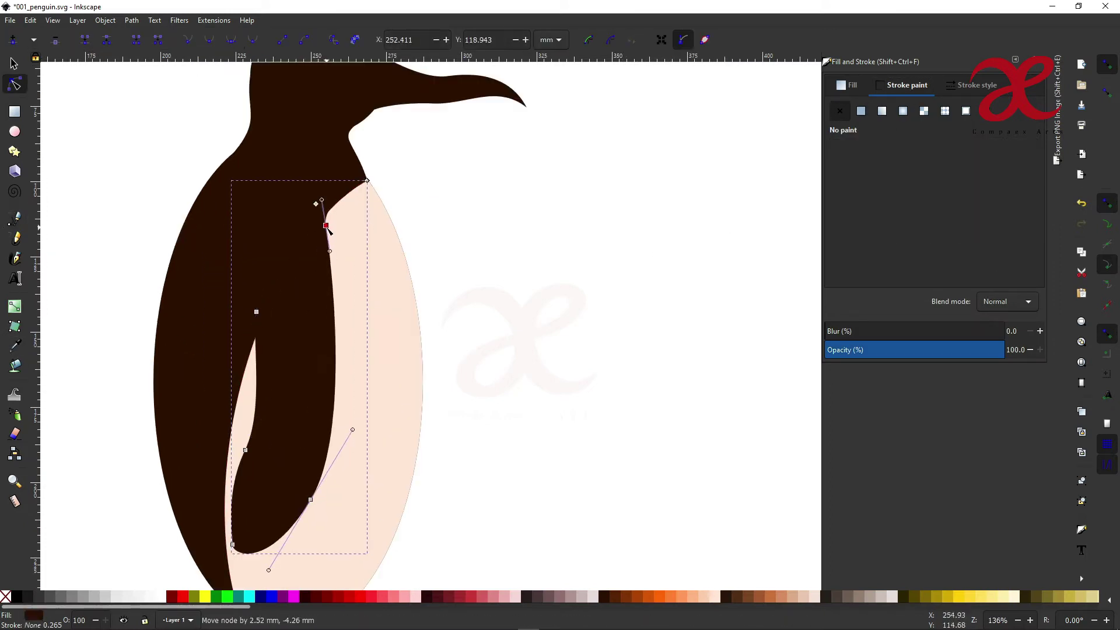
left_click_drag(267, 407, 275, 395)
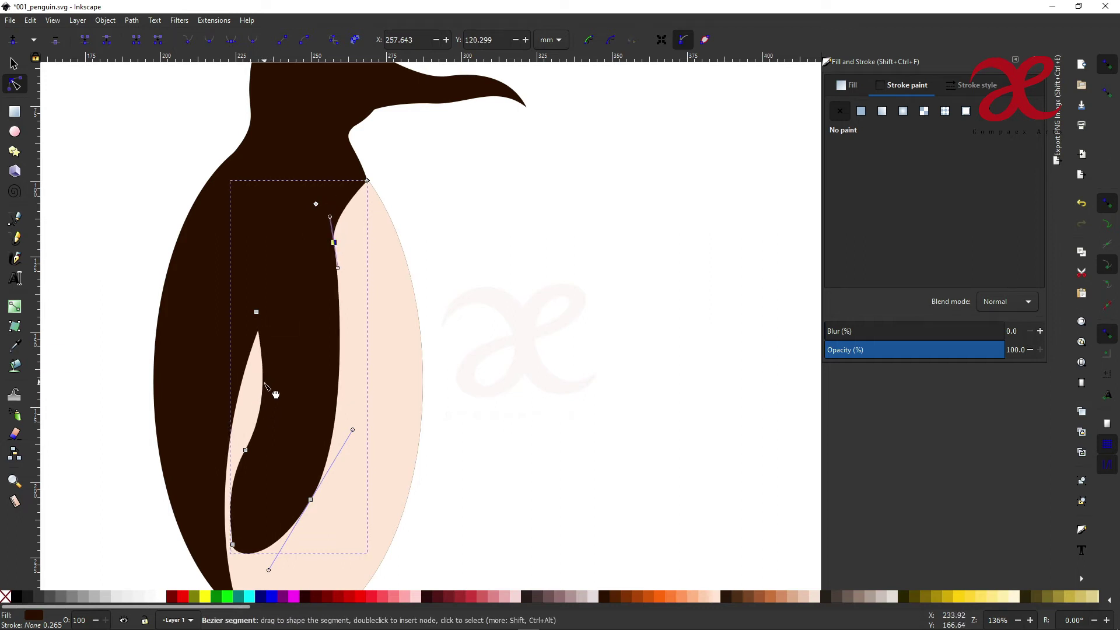
scroll(274, 394, "down", 4)
Draw a light cream oval on the head and shrink it to about half size.
scroll(303, 294, "up", 5)
left_click(303, 295)
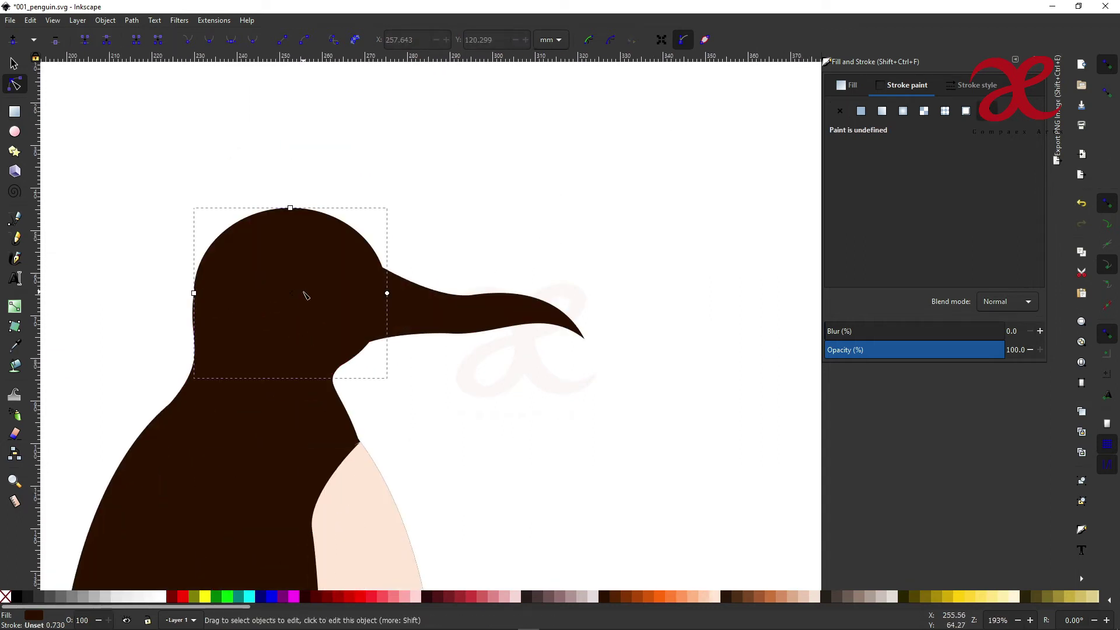
key("e")
left_click_drag(193, 385, 301, 284)
key("s")
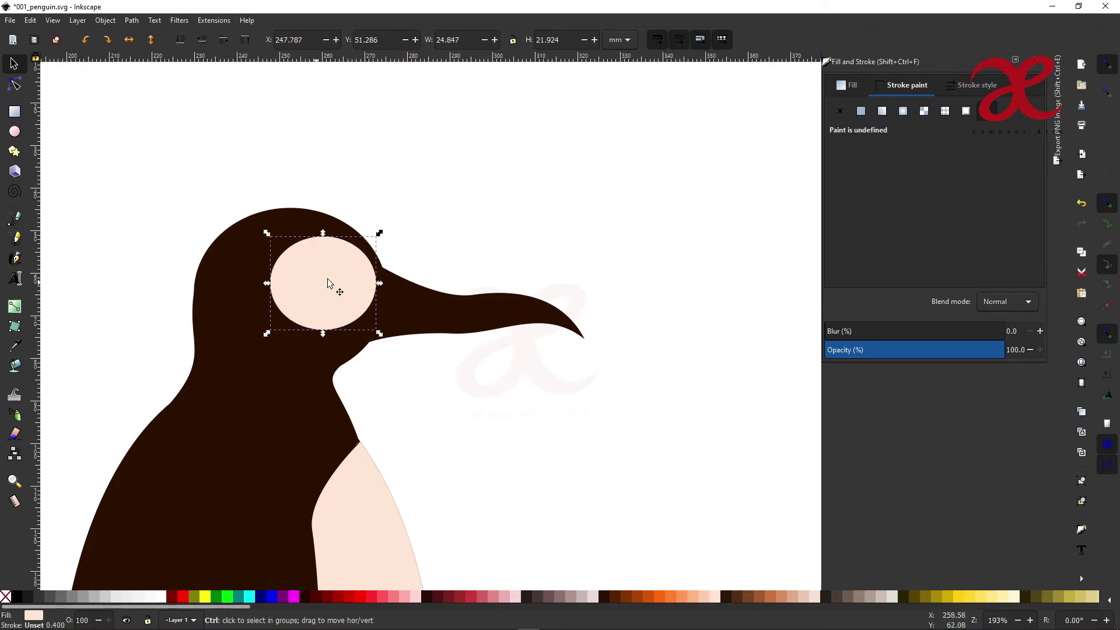
mouse_move(376, 230)
left_mouse_down()
mouse_move(326, 271)
mouse_move(351, 269)
left_mouse_up()
scroll(345, 258, "up", 2)
scroll(396, 295, "down", 3)
key("Escape")
Add a smaller grey oval inside the eye, then a dark maroon pupil copy.
scroll(320, 312, "up", 4)
left_click(320, 312)
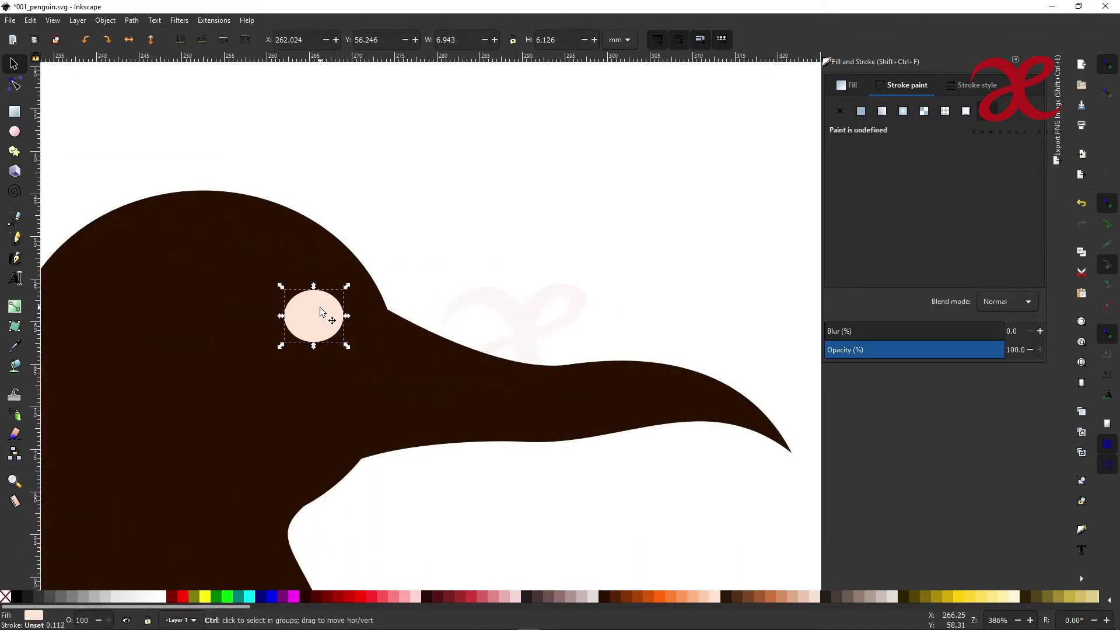
left_click_drag(290, 345, 300, 333)
left_click(855, 599)
key("ctrl+d")
left_click(440, 595)
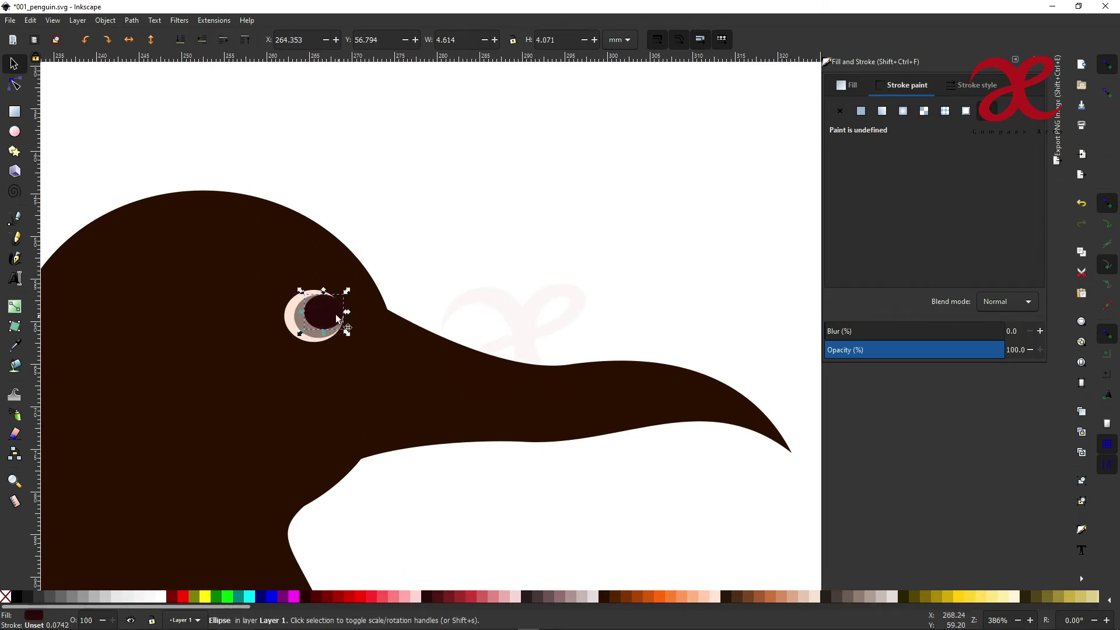
key("Escape")
scroll(472, 323, "down", 4)
Shrink the beak and shift it into place against the head.
scroll(480, 440, "down", 2)
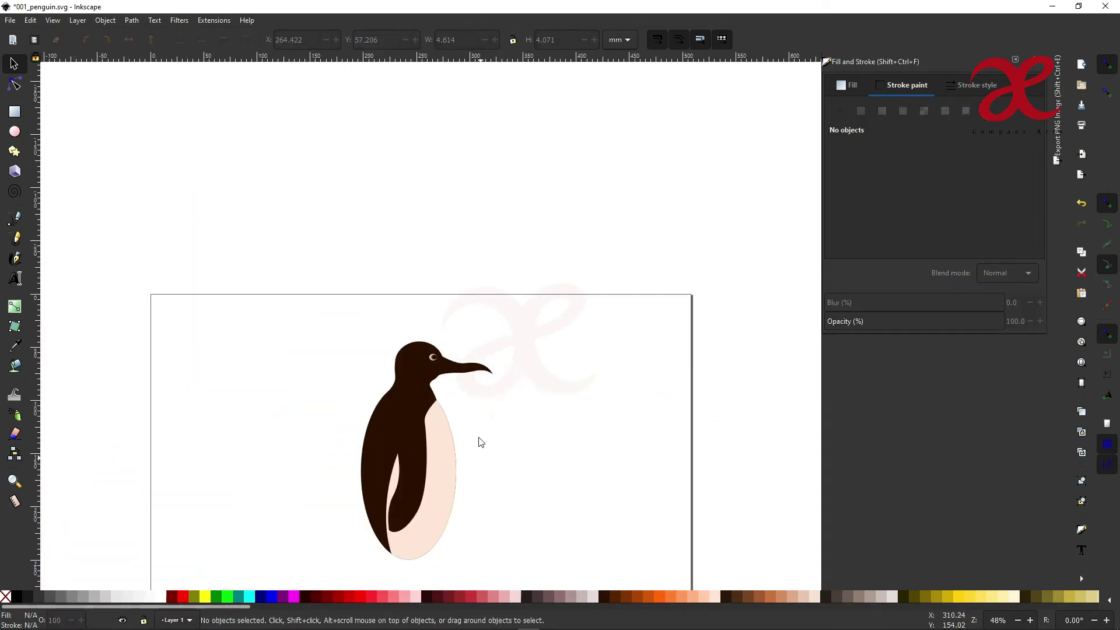
scroll(472, 364, "up", 5)
left_click(473, 365)
left_click_drag(526, 398, 464, 400)
scroll(350, 392, "down", 2)
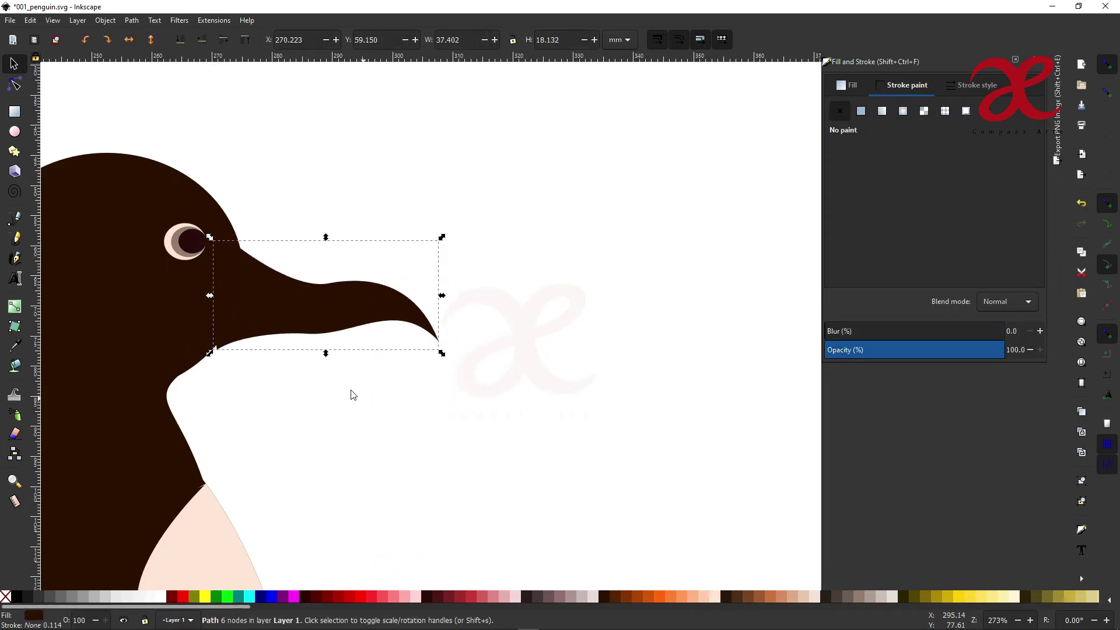
left_click_drag(301, 312, 305, 302)
scroll(325, 405, "down", 2)
scroll(335, 317, "up", 1)
Reshape the beak's lower edge into a smooth curve running toward the tip.
key("n")
scroll(338, 326, "up", 3)
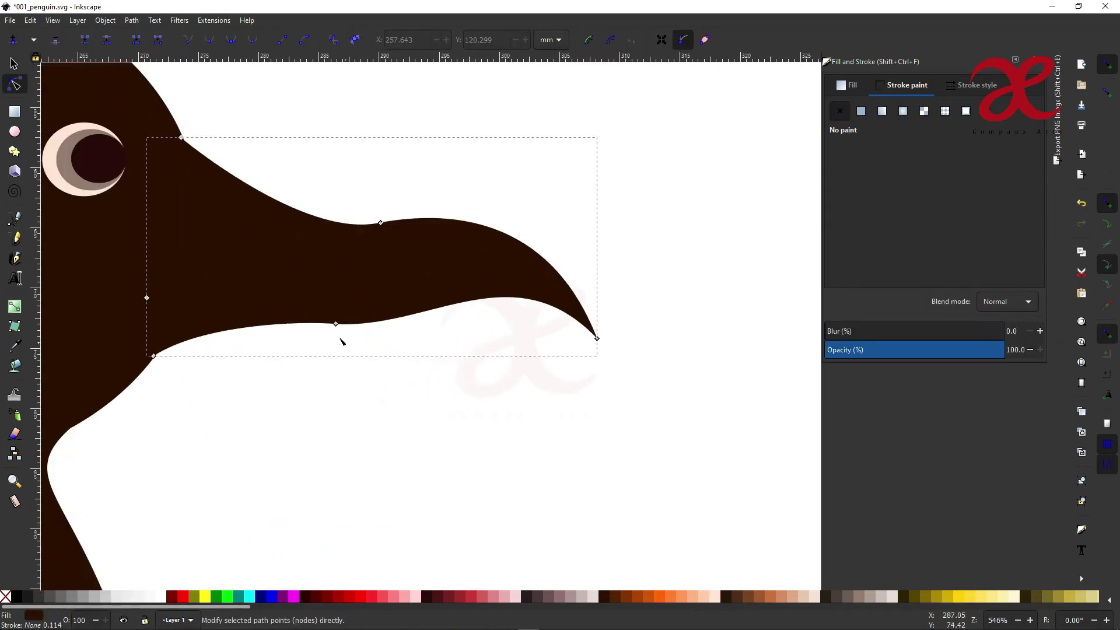
left_click(334, 323)
left_click_drag(430, 329, 486, 330)
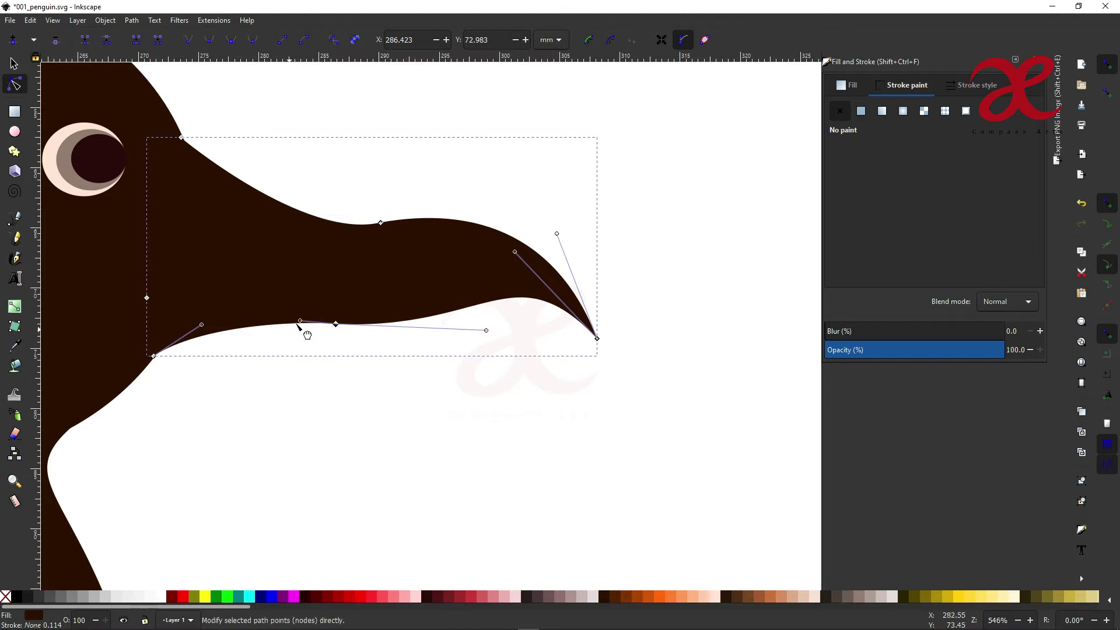
left_click_drag(300, 320, 266, 330)
left_click(348, 452)
Smooth the beak's upper curve so the bill ends in a downward hook.
scroll(348, 452, "down", 3)
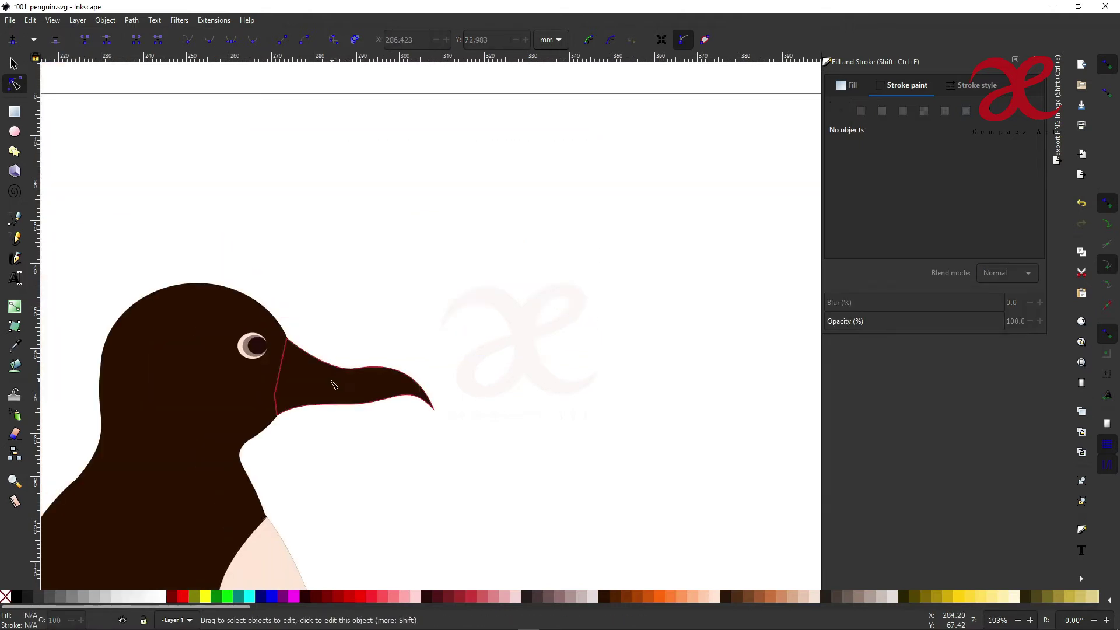
scroll(350, 362, "up", 2)
left_click(383, 354)
left_click_drag(329, 369, 270, 355)
left_click(300, 287)
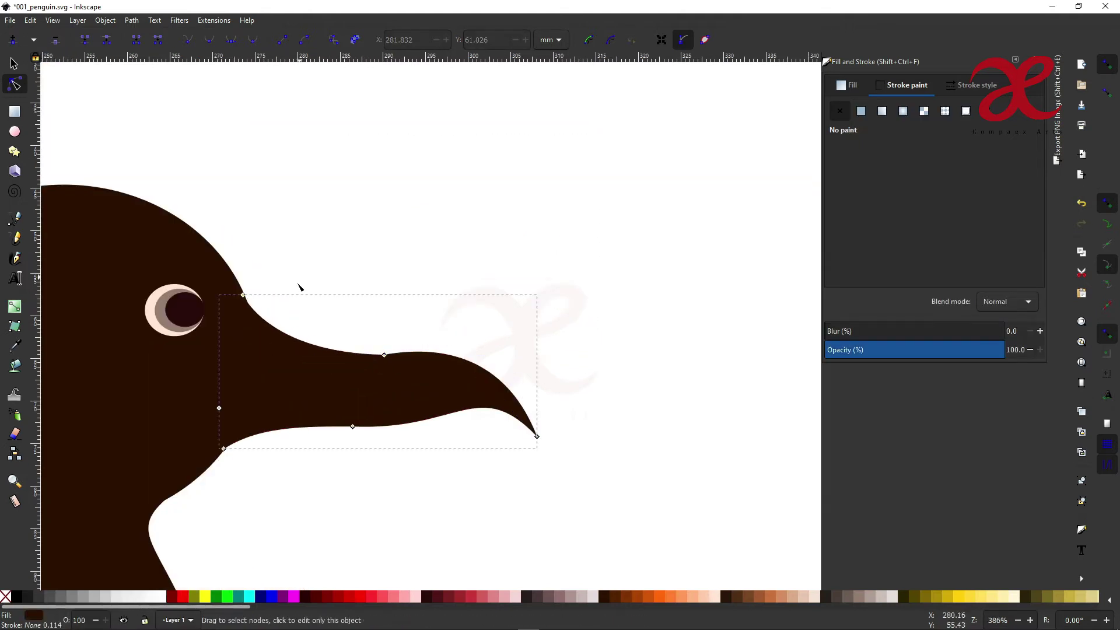
scroll(274, 487, "down", 3)
scroll(325, 410, "down", 2)
scroll(325, 410, "up", 3)
scroll(310, 385, "up", 1)
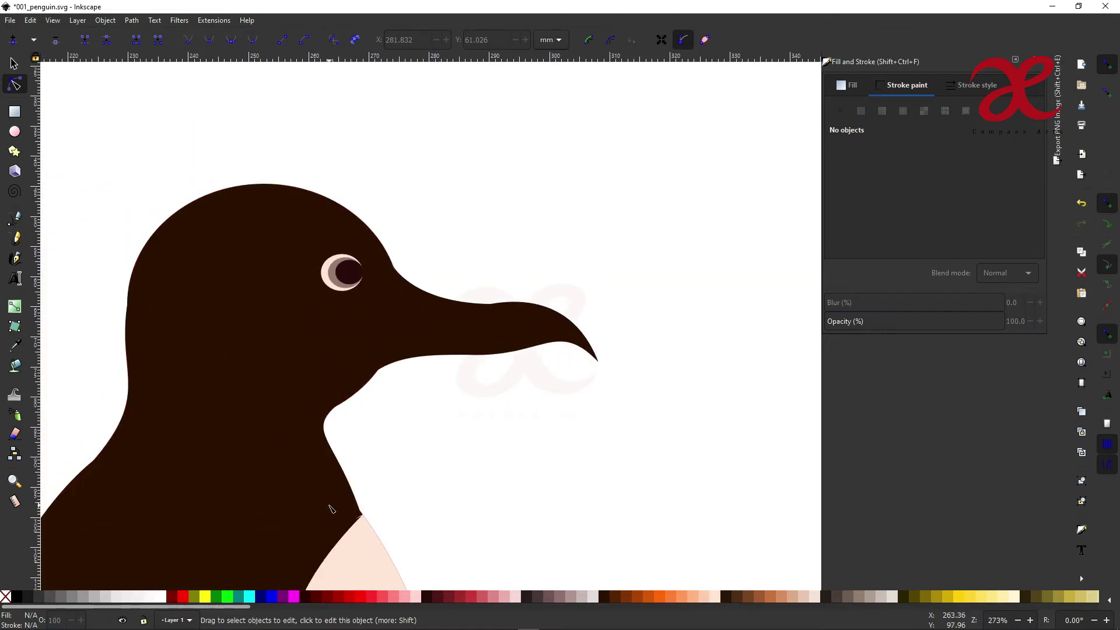
Try a tilted, widened orange ellipse on the cheek, then delete it.
key("e")
left_click_drag(204, 318, 281, 439)
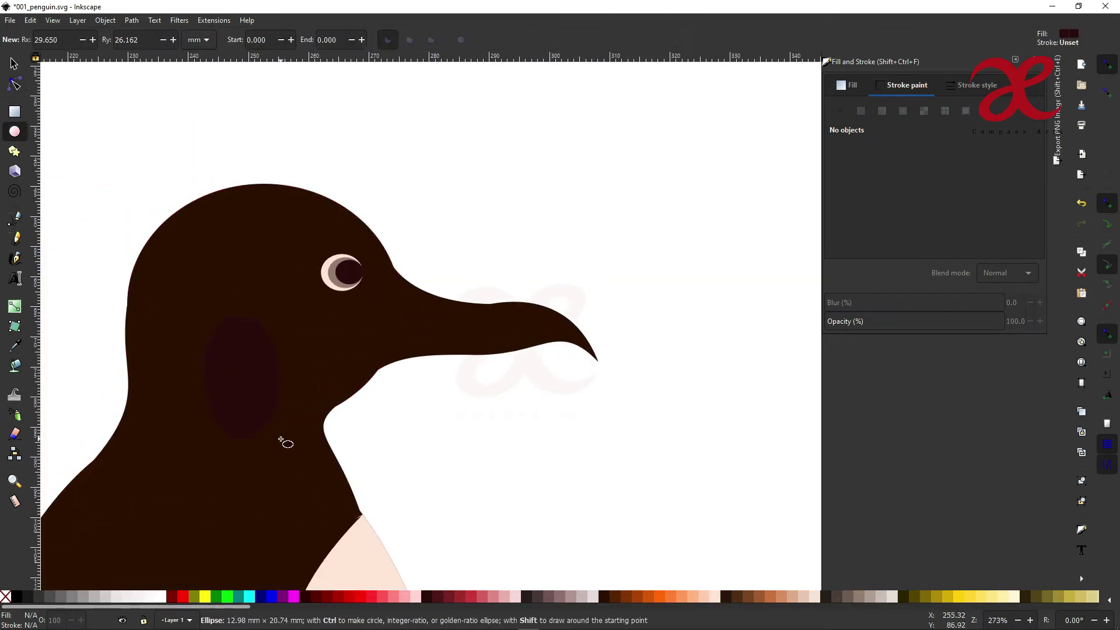
left_click(656, 595)
left_click(657, 595)
key("s")
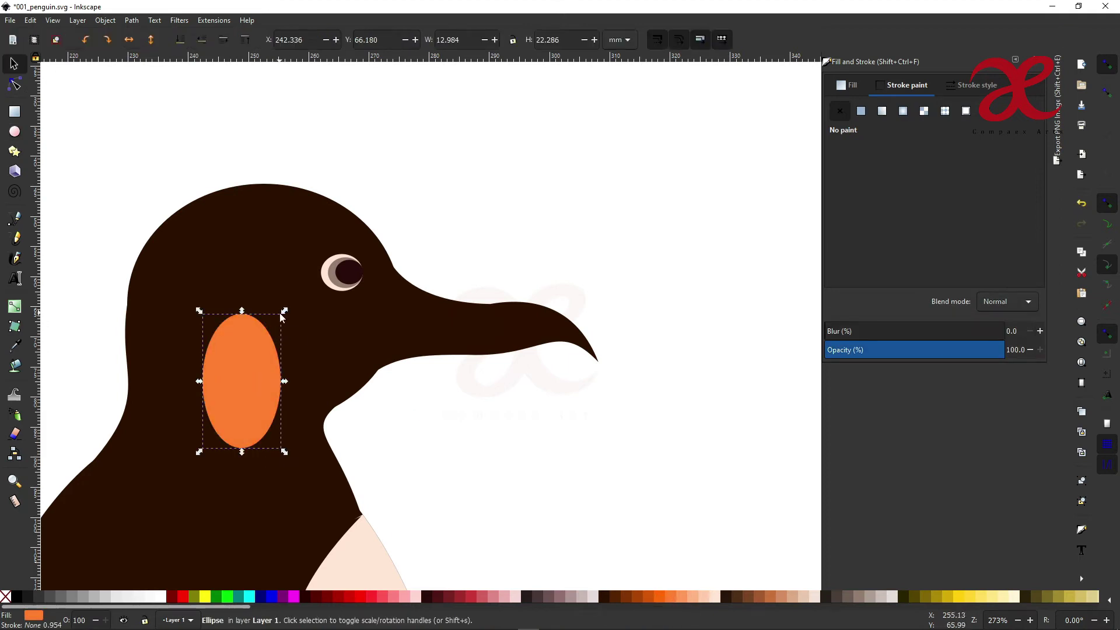
left_click(282, 315)
left_click_drag(283, 310, 252, 296)
left_click_drag(290, 390, 306, 389)
left_click_drag(265, 395, 252, 392)
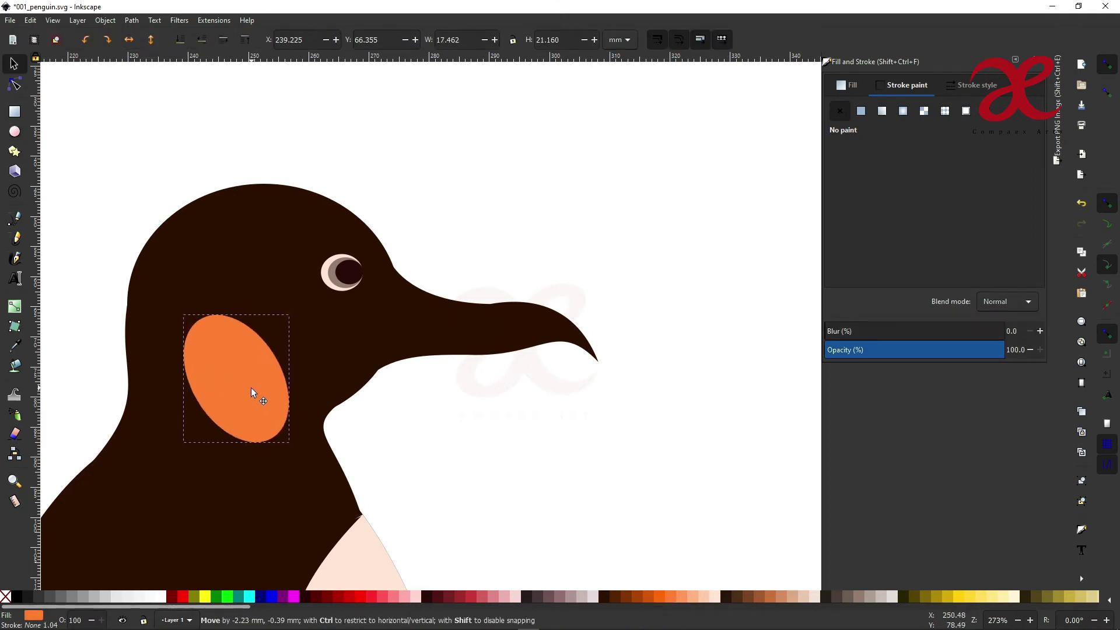
key("Delete")
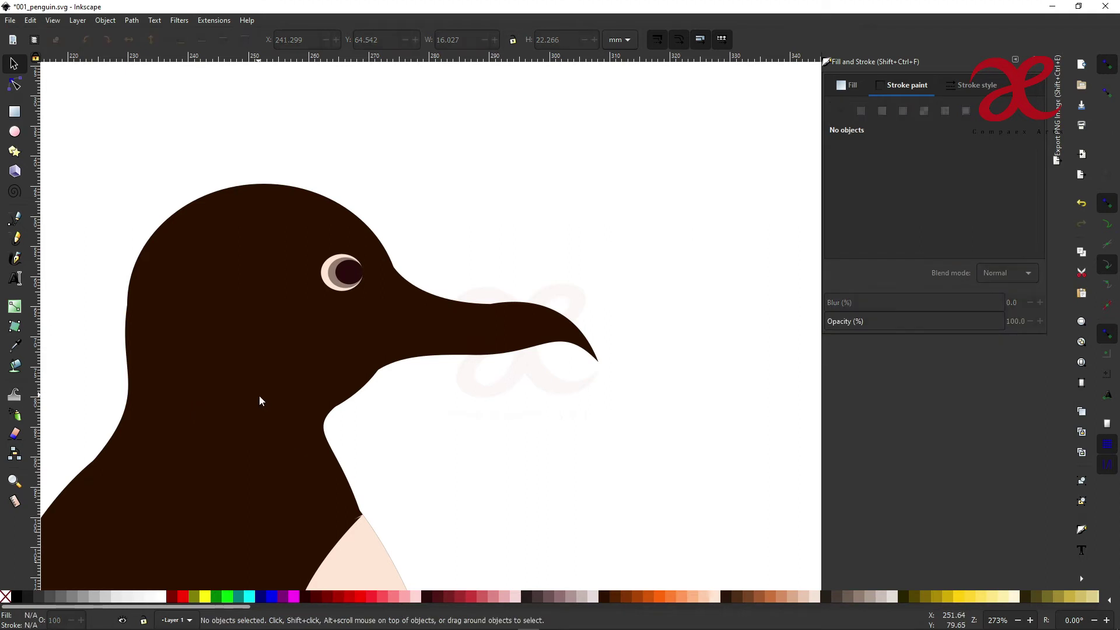
Paste a copy of the eye ellipse onto the cheek and enlarge it into a large circle.
left_click(332, 257)
key("ctrl+v")
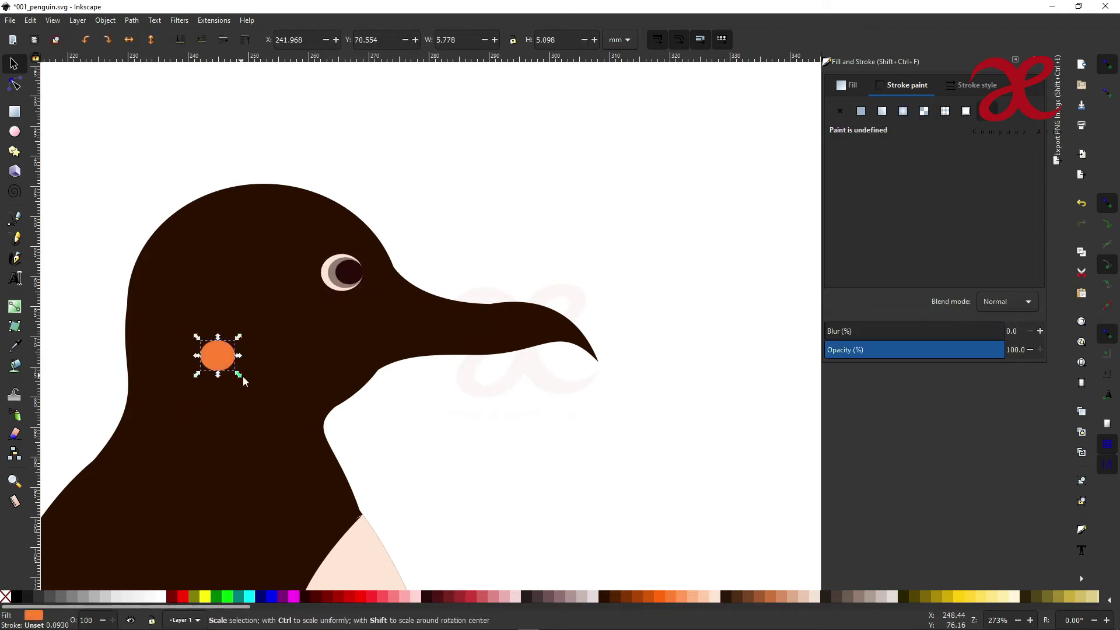
left_click_drag(243, 378, 241, 407)
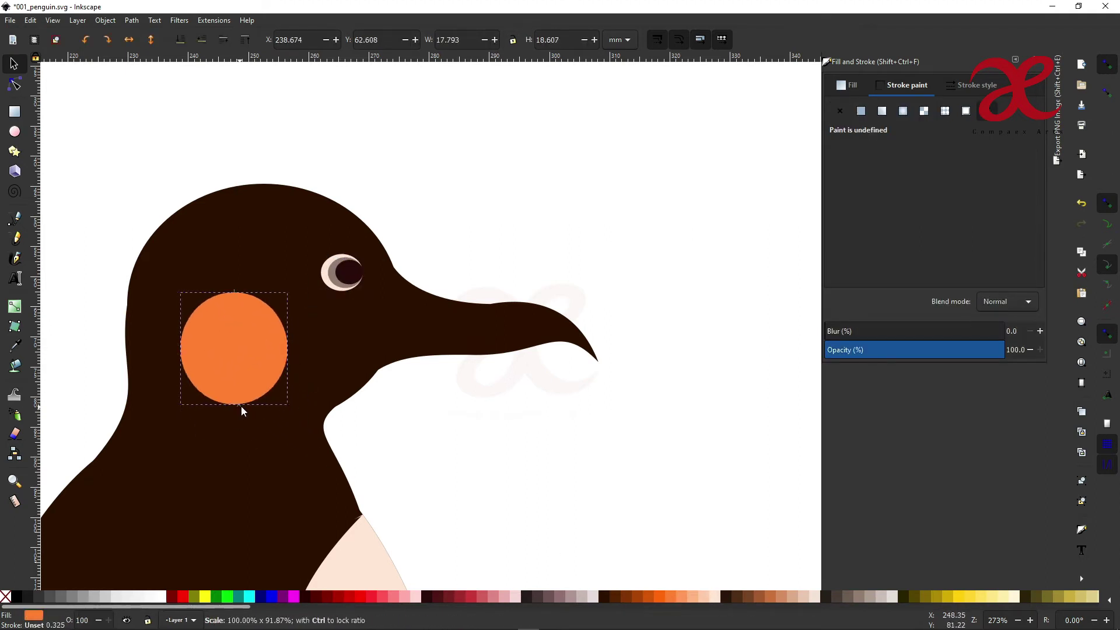
Draw a closed triangle from the circle down to the chest with no outline.
key("b")
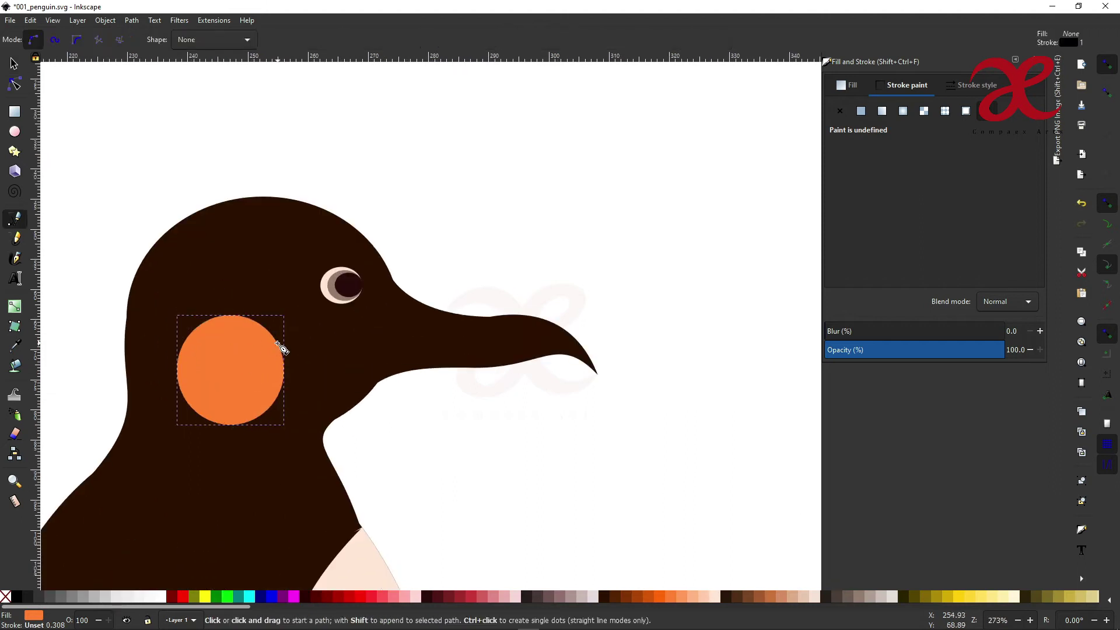
left_click(277, 345)
left_click(362, 530)
left_click(191, 407)
left_click(278, 345)
key("d")
left_click(228, 359)
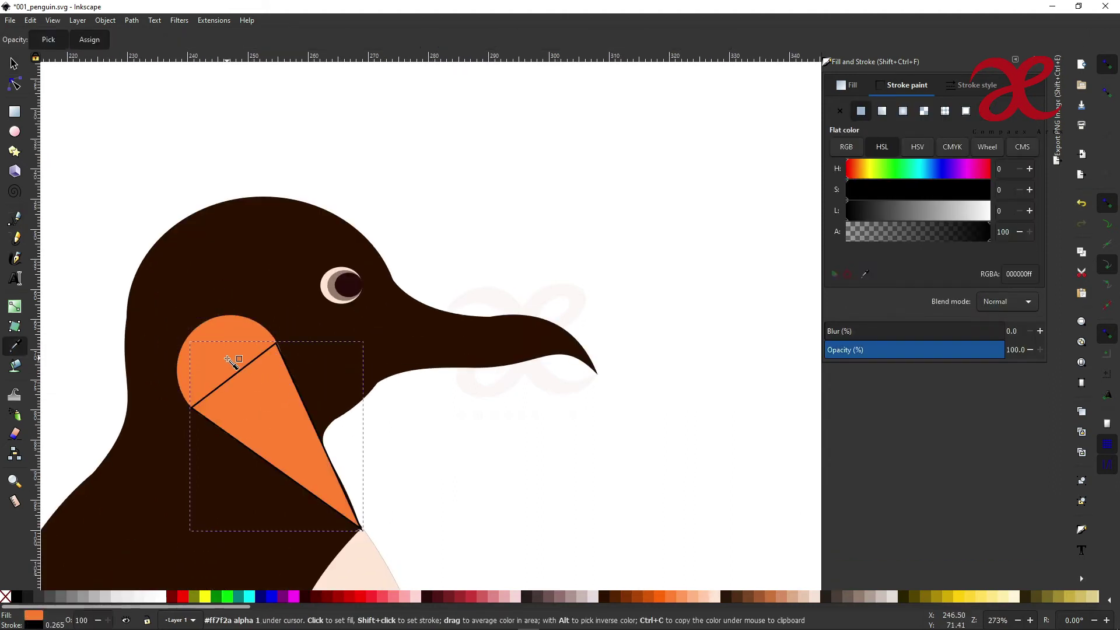
left_click(839, 111)
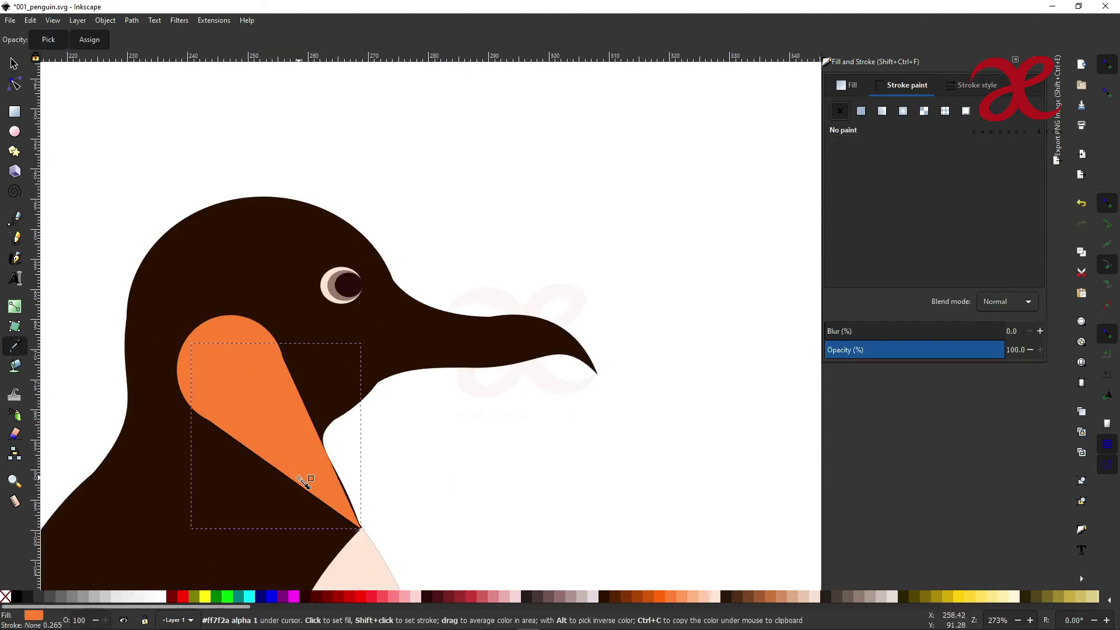
Curve the triangle's lower-left edge outward and adjust the cheek path's fill.
key("n")
mouse_move(296, 480)
left_mouse_down()
mouse_move(297, 401)
mouse_move(260, 468)
left_mouse_up()
key("ctrl+a")
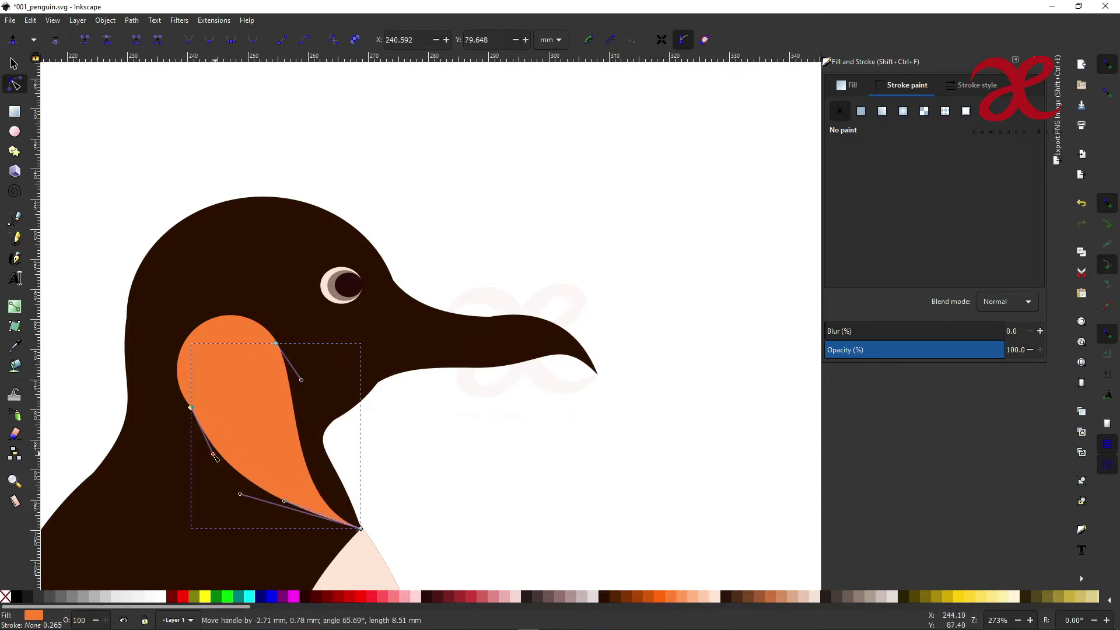
scroll(184, 403, "up", 4)
scroll(318, 402, "down", 2)
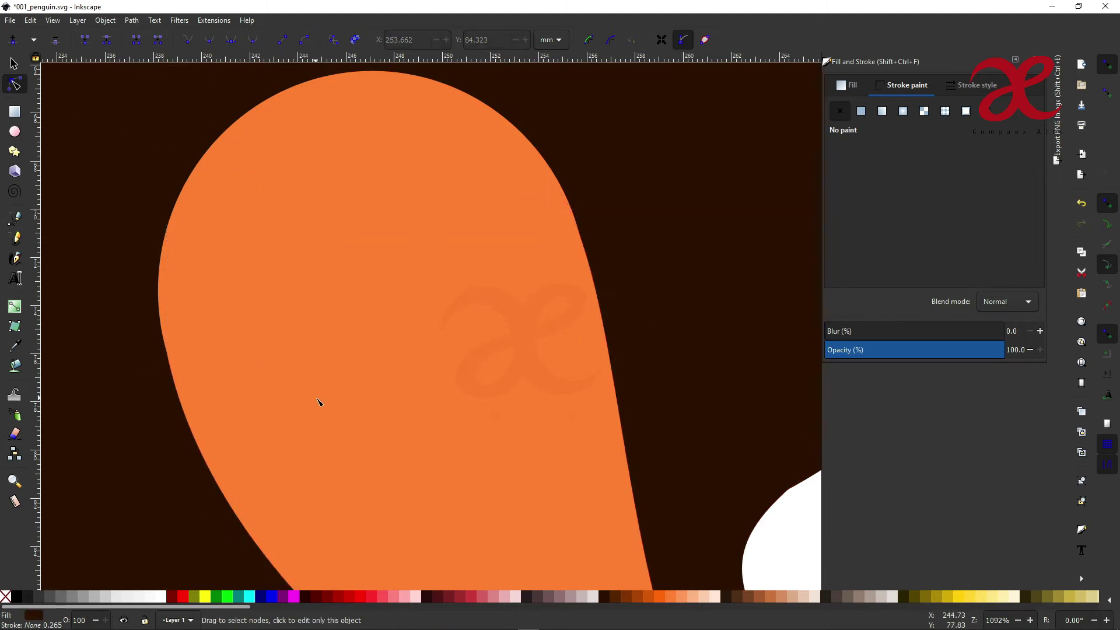
scroll(332, 388, "down", 4)
scroll(451, 257, "down", 2)
scroll(412, 315, "up", 1)
scroll(412, 314, "up", 2)
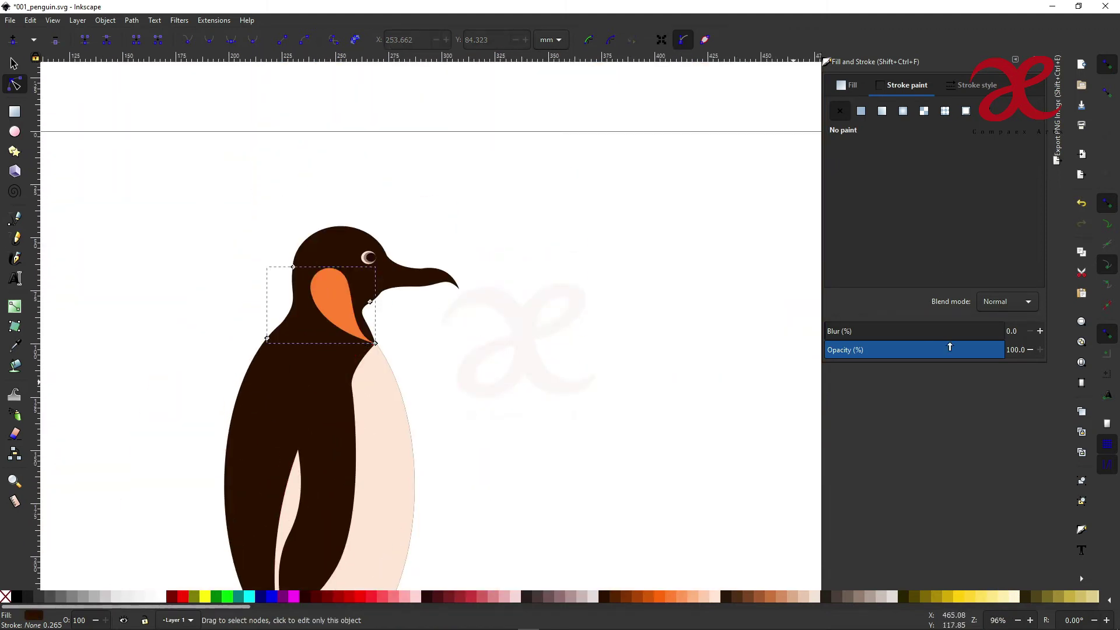
left_click(858, 86)
left_click(916, 233)
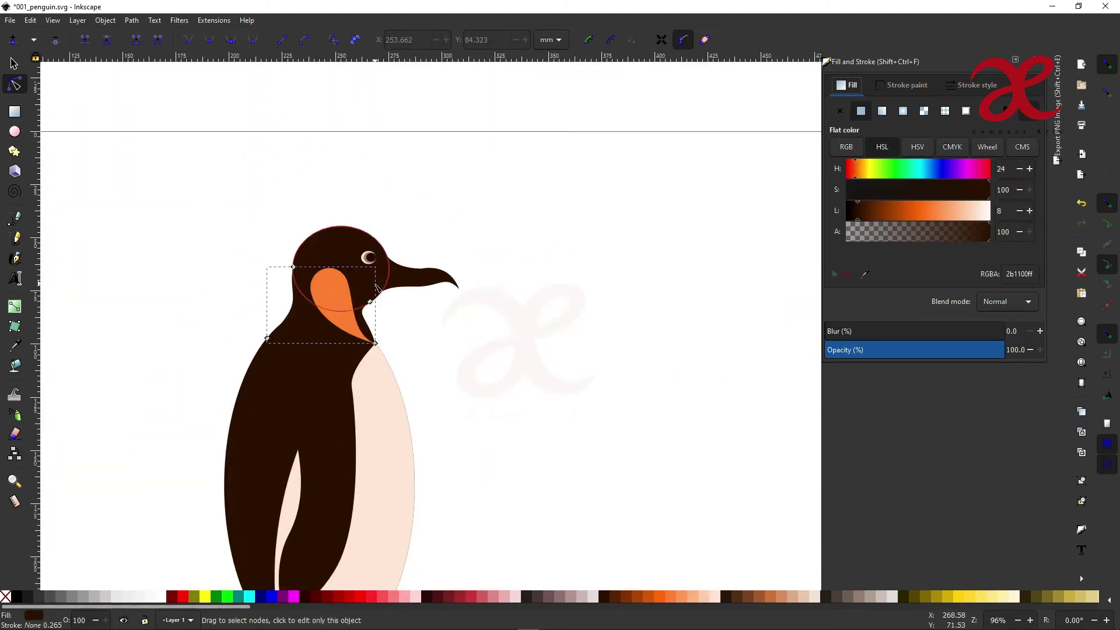
Group the orange cheek circle and triangle together.
left_click(332, 302)
key("s")
left_click(332, 321)
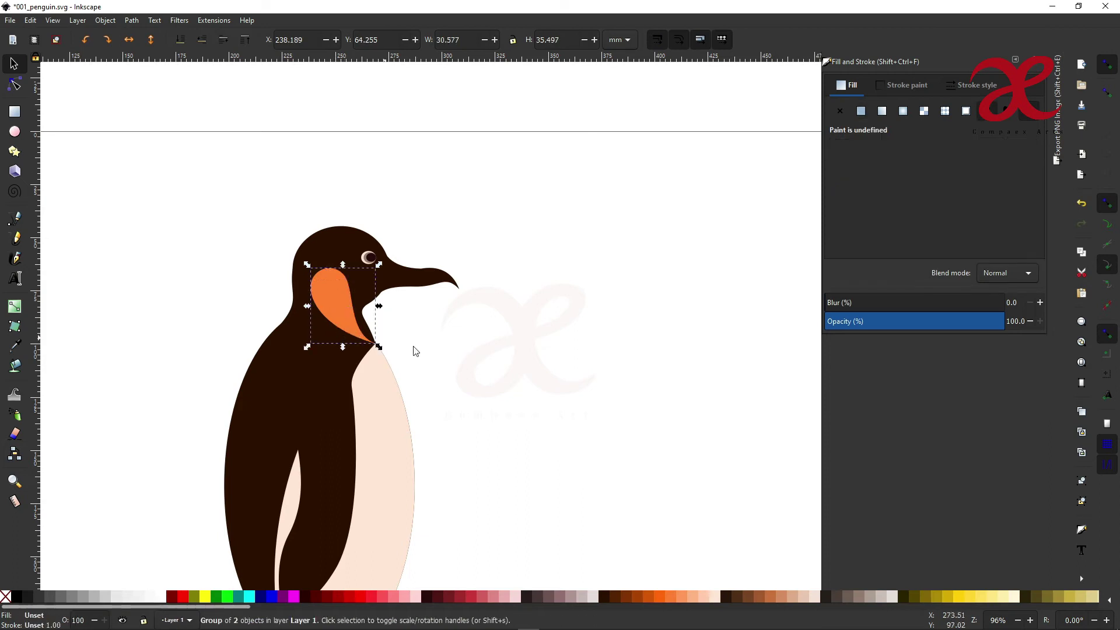
left_click(483, 348)
scroll(483, 349, "down", 5)
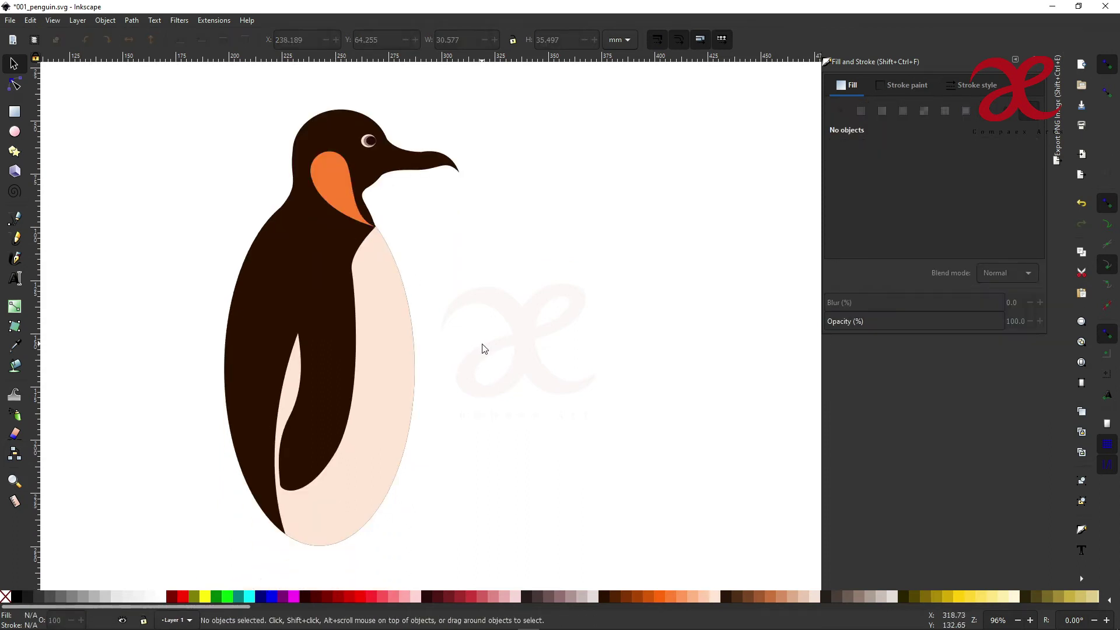
scroll(466, 341, "down", 1)
scroll(402, 323, "up", 3)
Draw a four-point chest patch path below the cheek.
key("b")
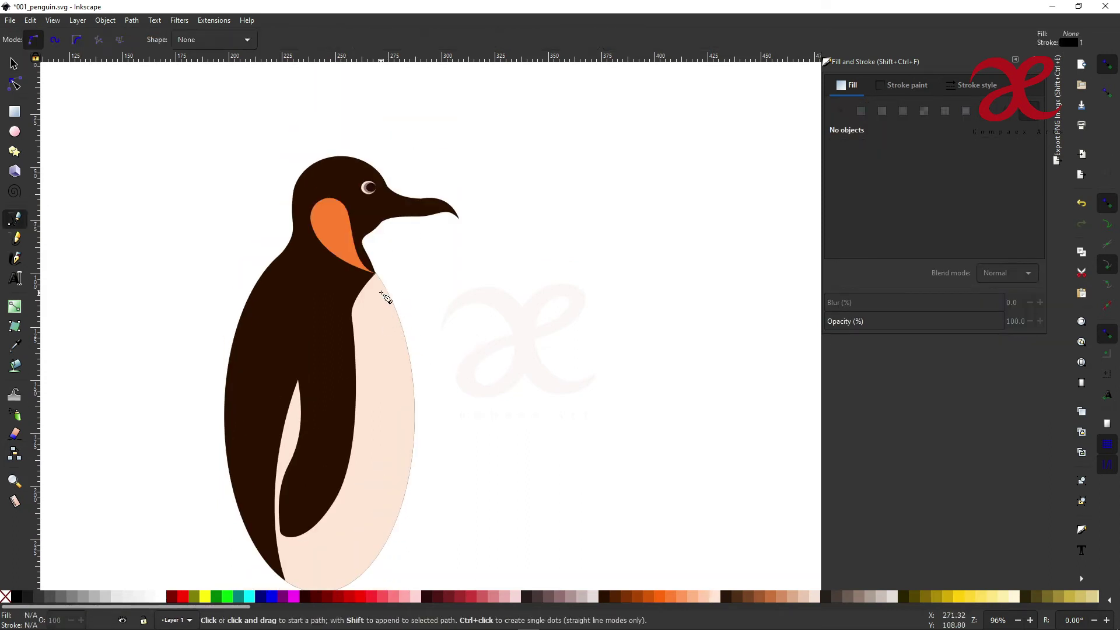
left_click(337, 281)
key("Escape")
left_click(337, 311)
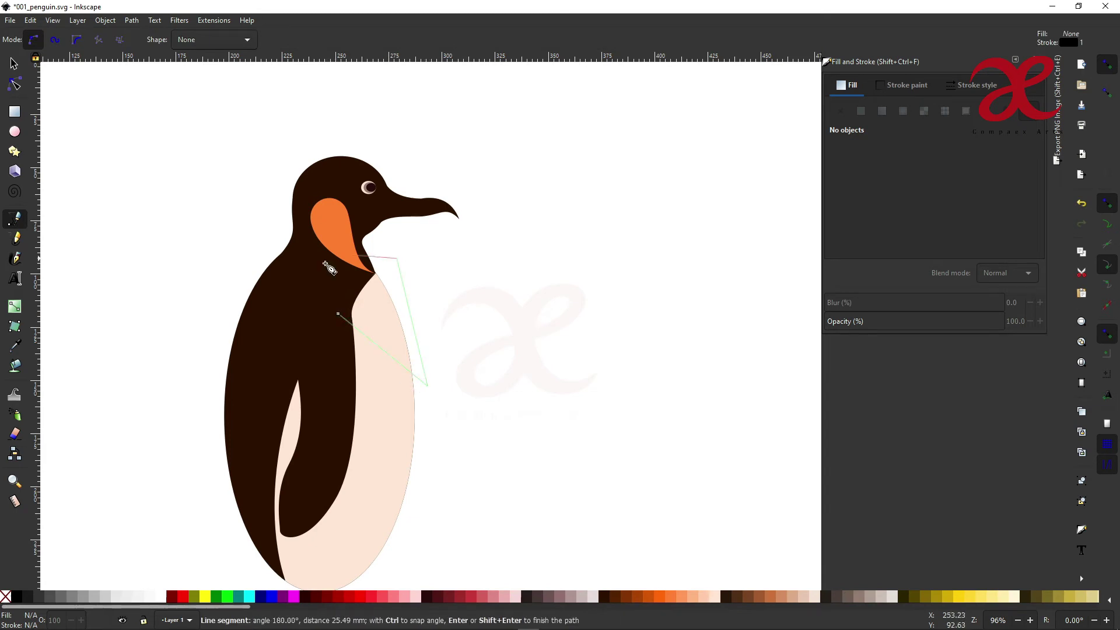
left_click(311, 270)
left_click(397, 258)
left_click(427, 386)
Remove the chest patch's outline and lower it behind the dark body.
scroll(373, 320, "up", 2)
key("d")
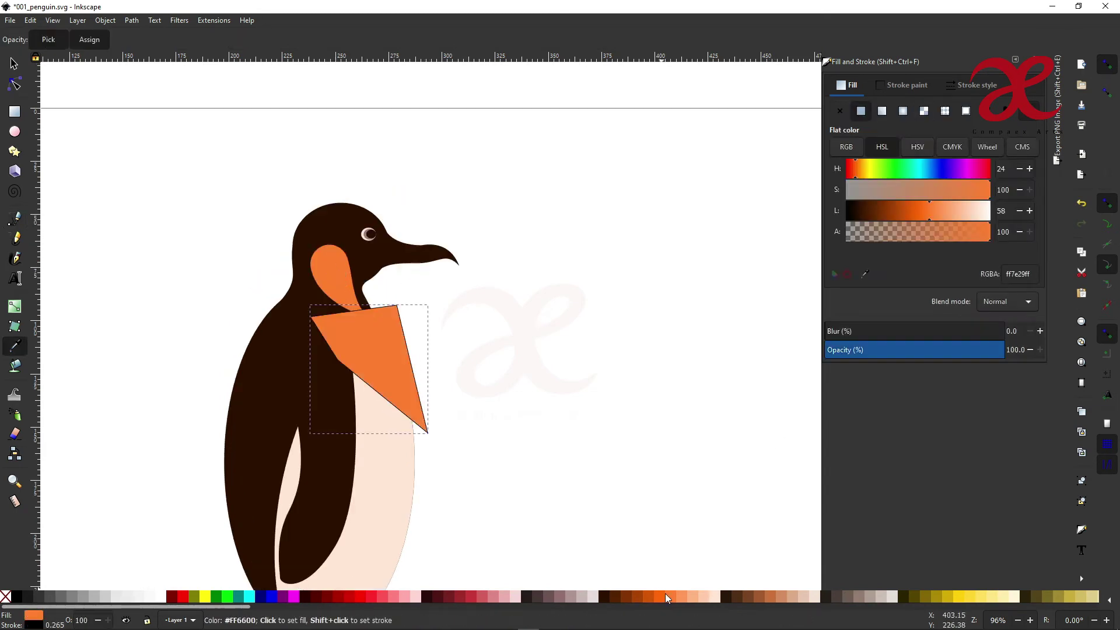
left_click(907, 85)
left_click(839, 111)
key("s")
key("ctrl+l")
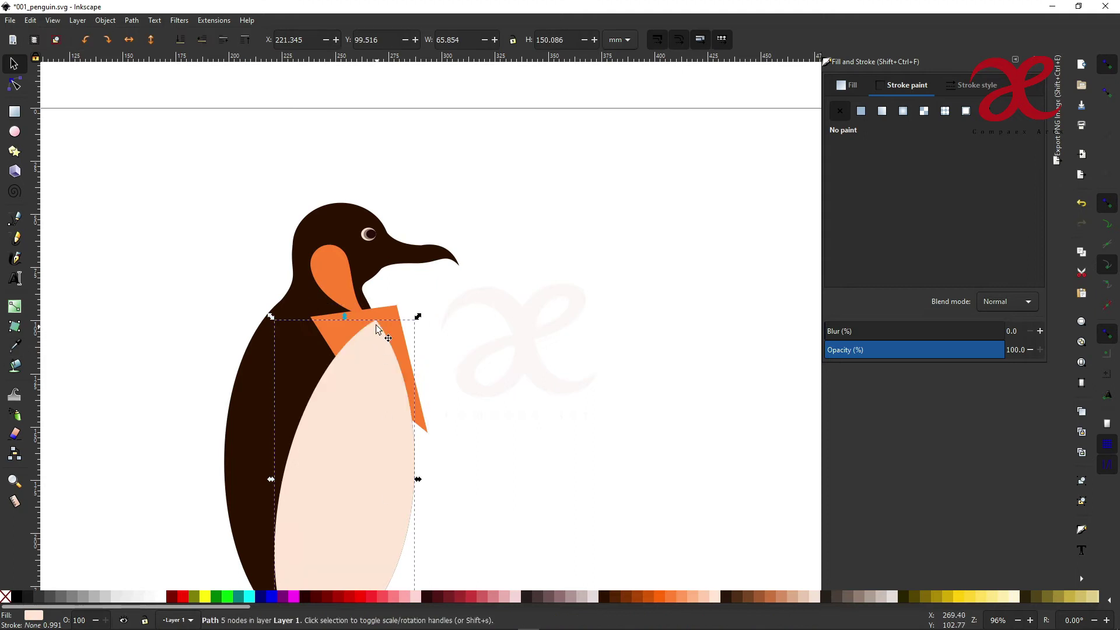
Apply a linear gradient fading the chest patch downward from orange.
left_click(19, 310)
left_click_drag(375, 347, 371, 389)
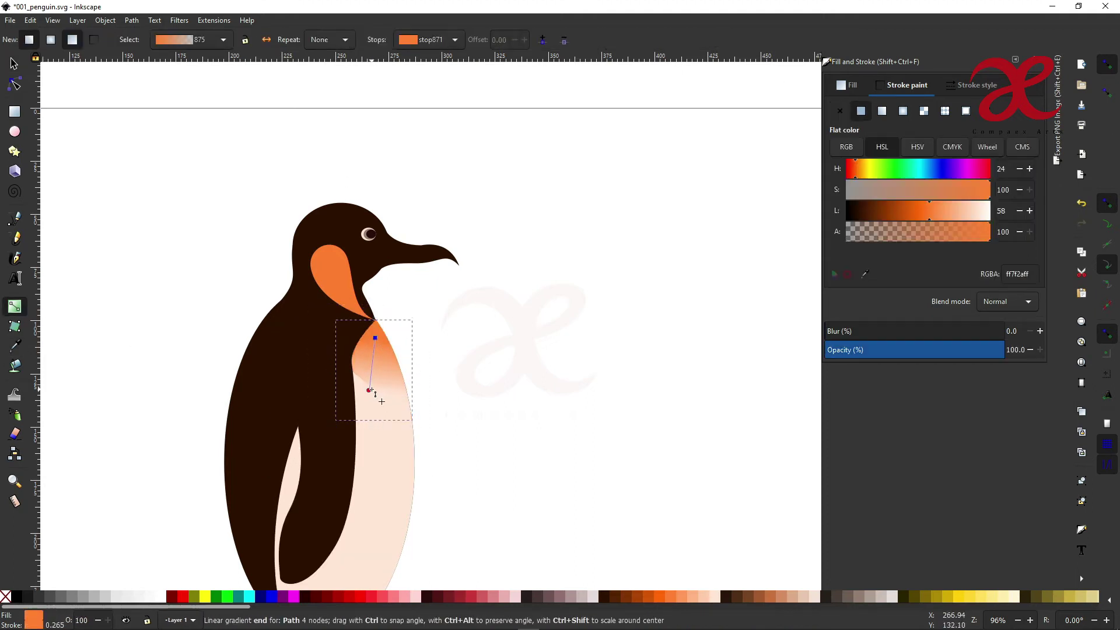
key("s")
left_click(487, 351)
scroll(487, 351, "down", 3)
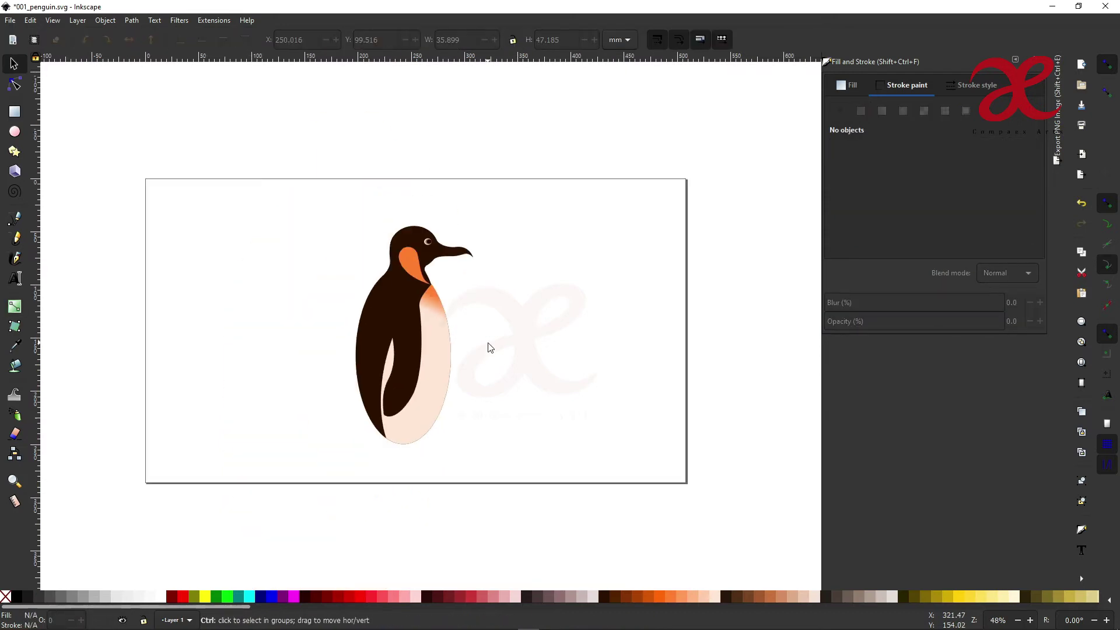
scroll(425, 468, "up", 3)
scroll(408, 449, "up", 1)
Close the foot path at the body's base and fill it with the body's dark brown.
key("b")
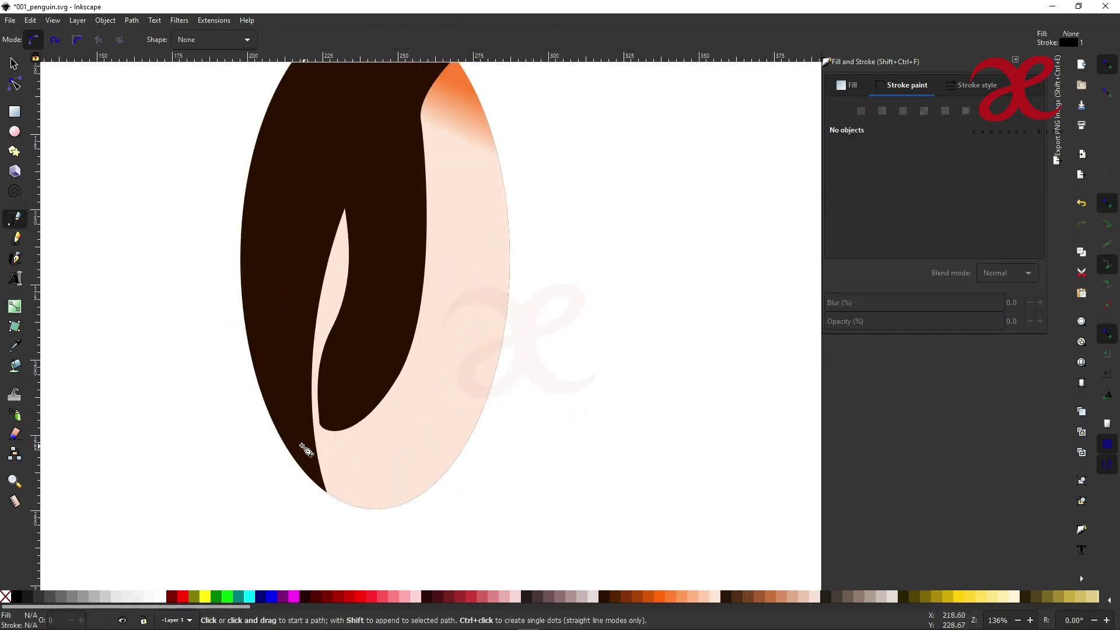
left_click(264, 400)
key("d")
left_click(282, 357)
Curve the foot's edges, pull its left tip inward and move its bottom-right corner.
key("n")
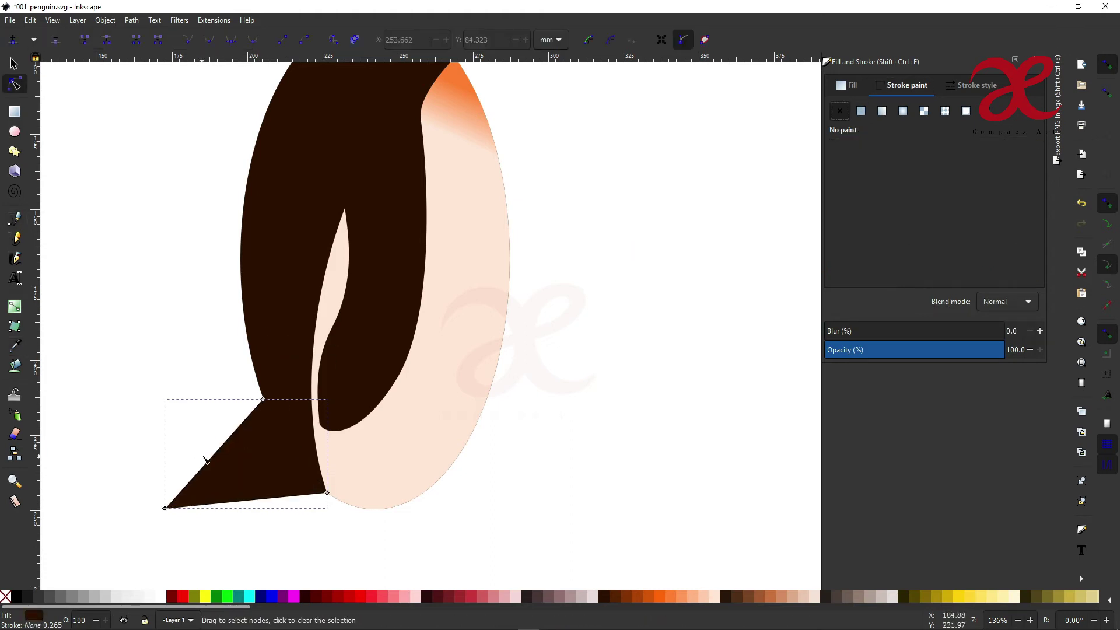
left_click_drag(204, 459, 249, 443)
left_click_drag(164, 508, 189, 497)
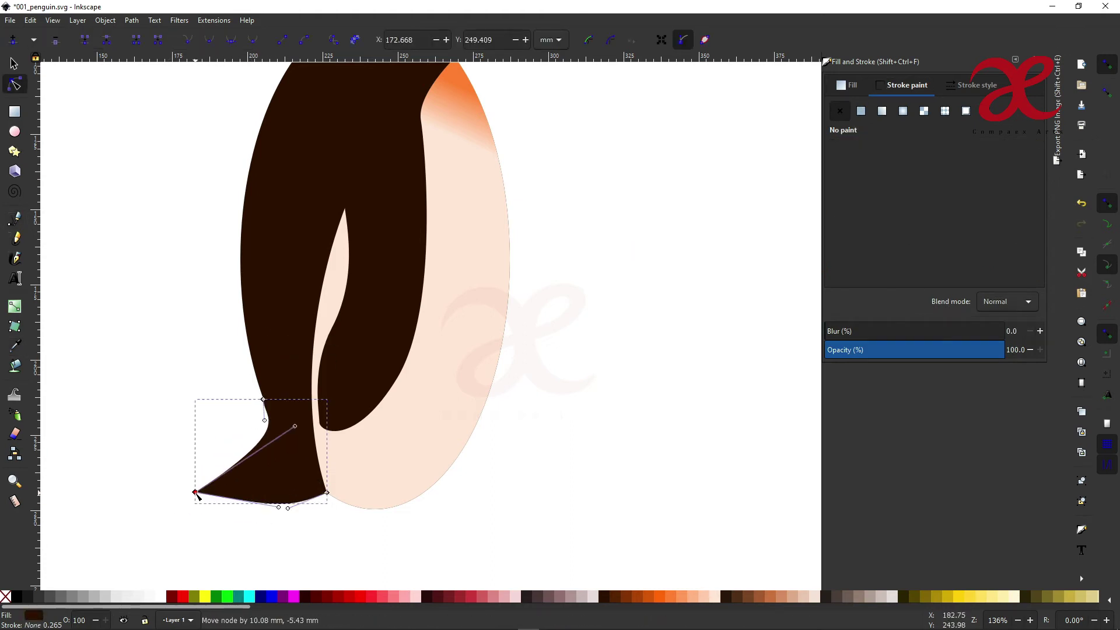
left_click(375, 455)
scroll(379, 484, "down", 4)
scroll(327, 467, "up", 5)
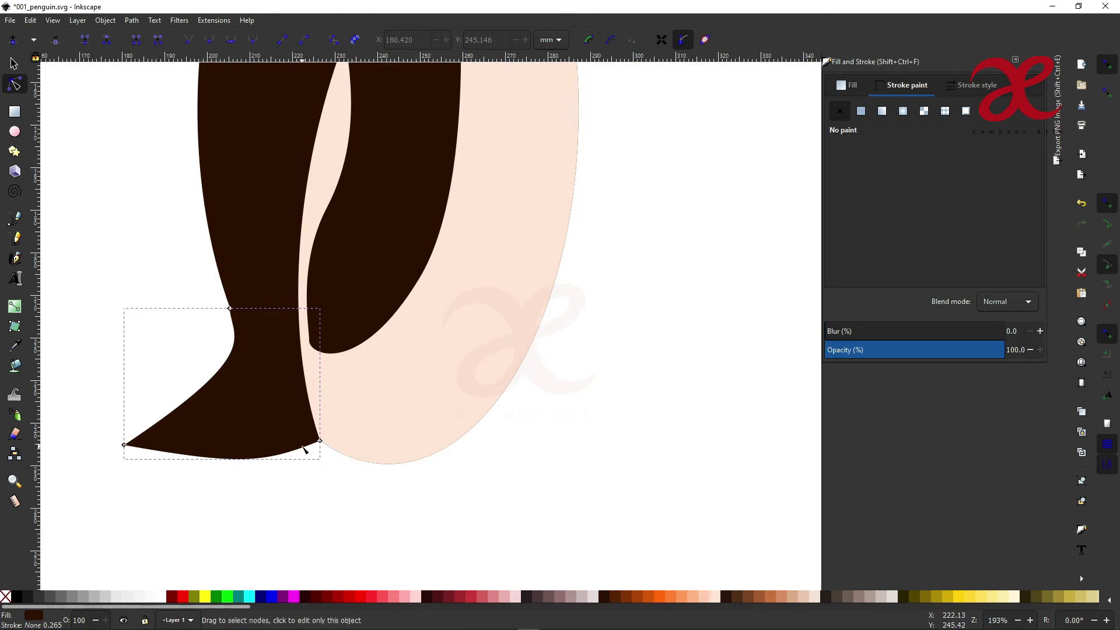
left_click_drag(322, 442, 339, 452)
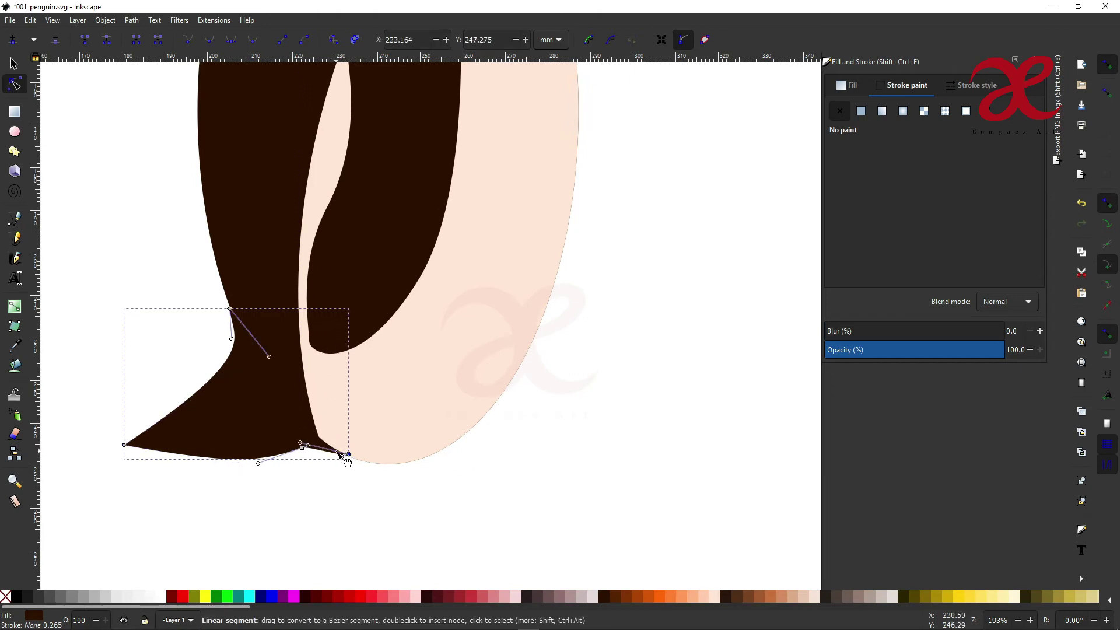
scroll(348, 463, "up", 4)
left_click_drag(152, 402, 210, 408)
scroll(472, 517, "down", 5)
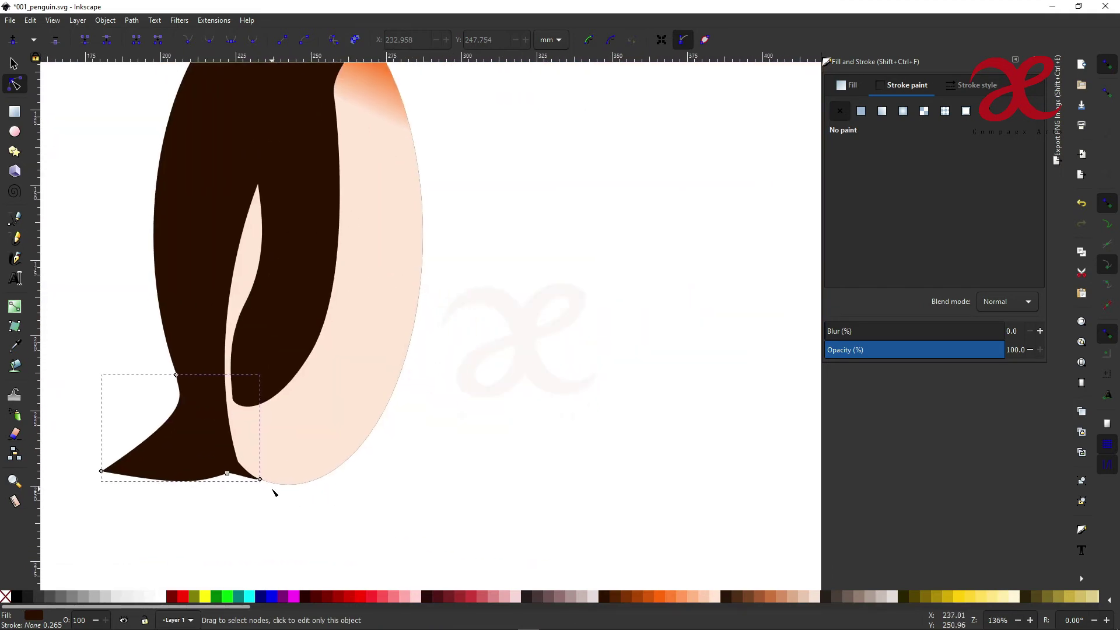
key("b")
left_click(271, 477)
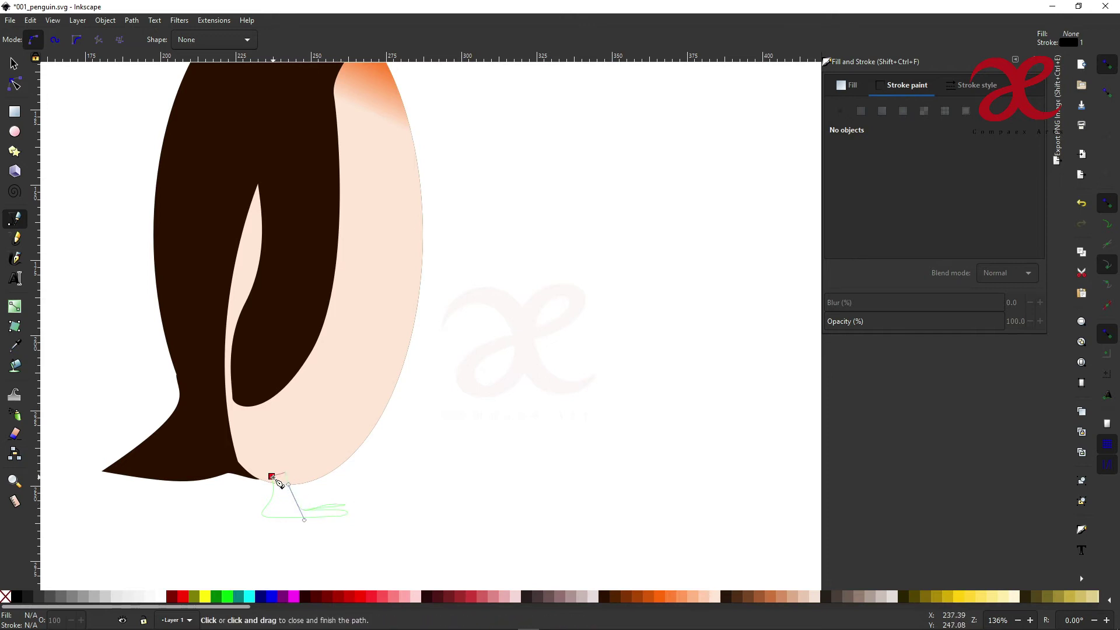
Close the new foot outline and reshape its curves into toes.
left_click(279, 482)
scroll(296, 513, "up", 4)
key("n")
left_click_drag(222, 443, 239, 484)
mouse_move(408, 513)
left_mouse_down()
mouse_move(426, 519)
mouse_move(414, 508)
left_mouse_up()
left_click_drag(403, 548, 350, 545)
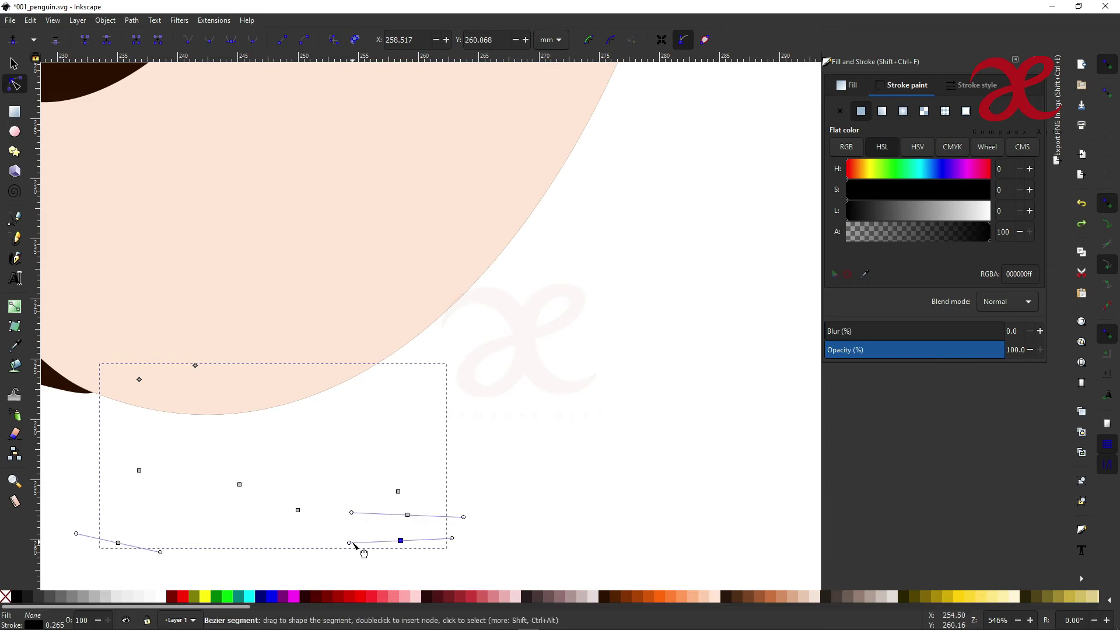
left_click_drag(142, 520, 157, 551)
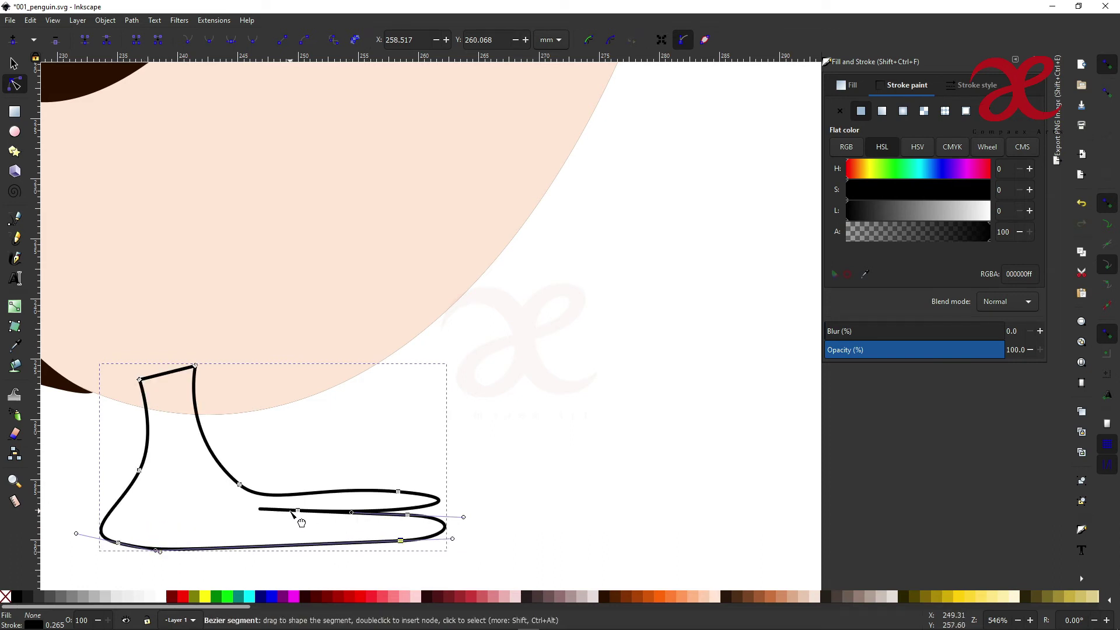
left_click_drag(298, 512, 338, 514)
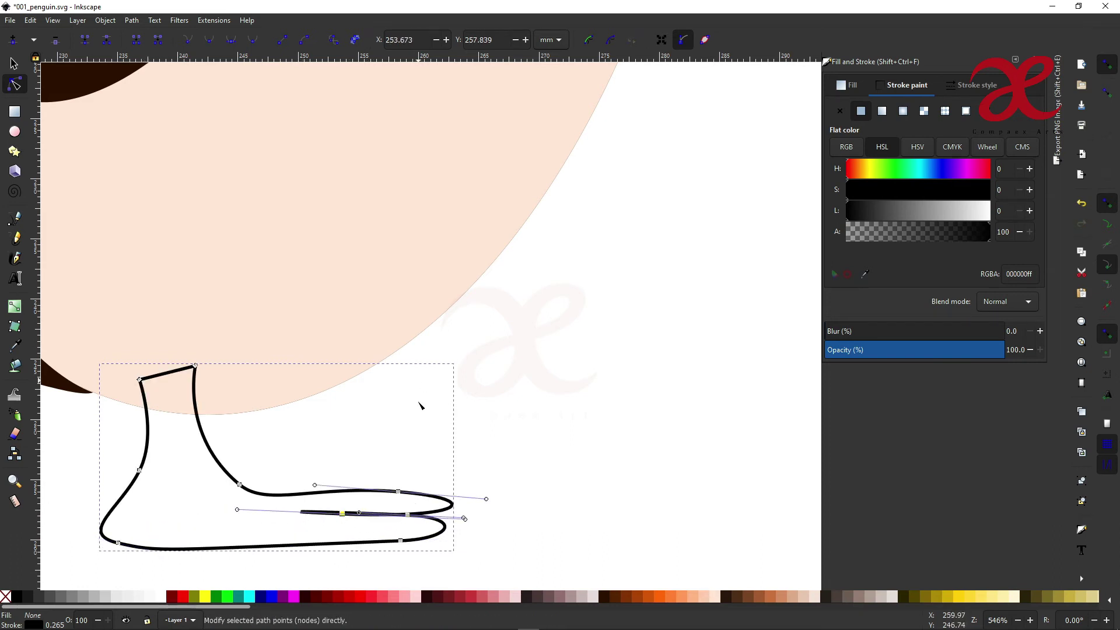
Fill the foot with the body's dark brown and remove its black outline.
scroll(419, 402, "up", 2)
key("d")
left_click(207, 252)
left_click(562, 244, "shift")
scroll(562, 245, "down", 3)
scroll(200, 425, "down", 3)
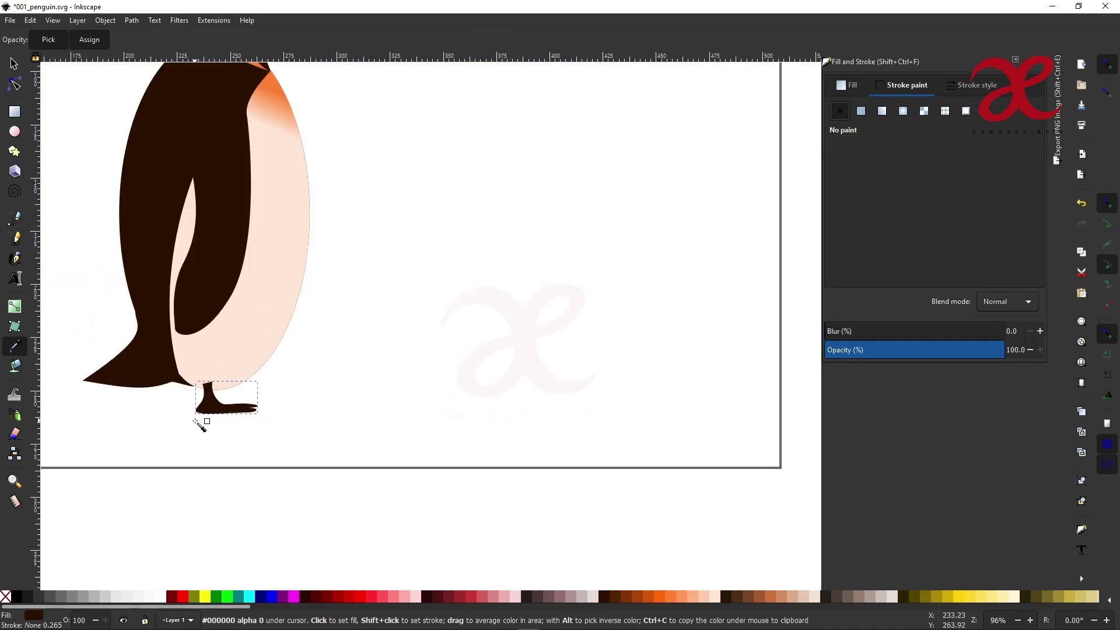
scroll(200, 425, "up", 4)
key("n")
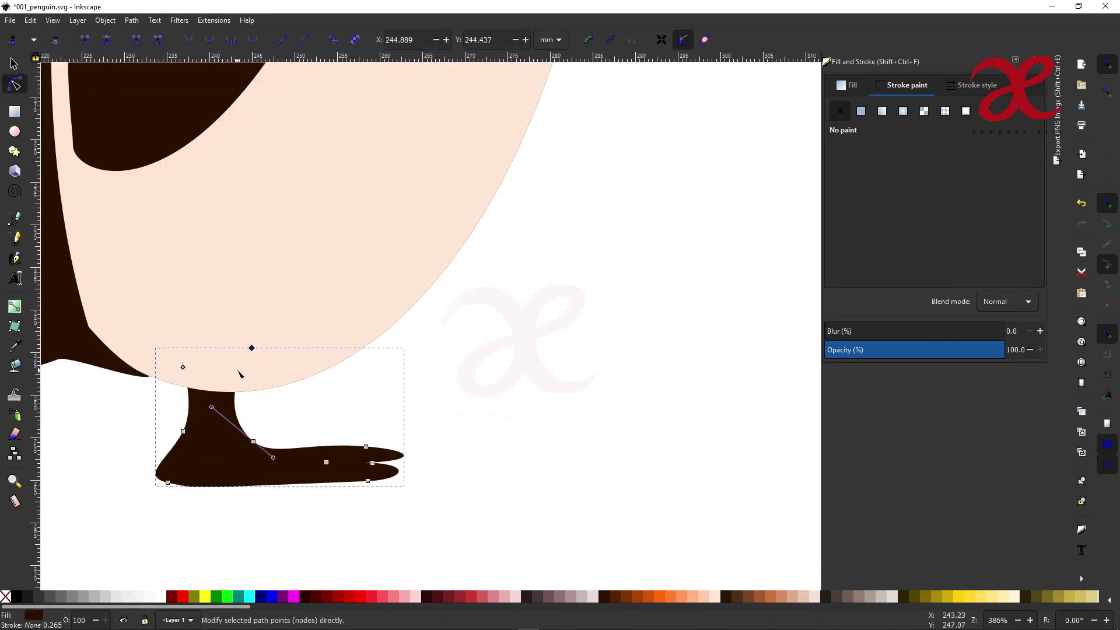
Move the foot onto the body's bottom edge and send it behind the body.
key("s")
left_click_drag(225, 450, 225, 408)
key("Home")
left_click_drag(409, 307, 391, 315)
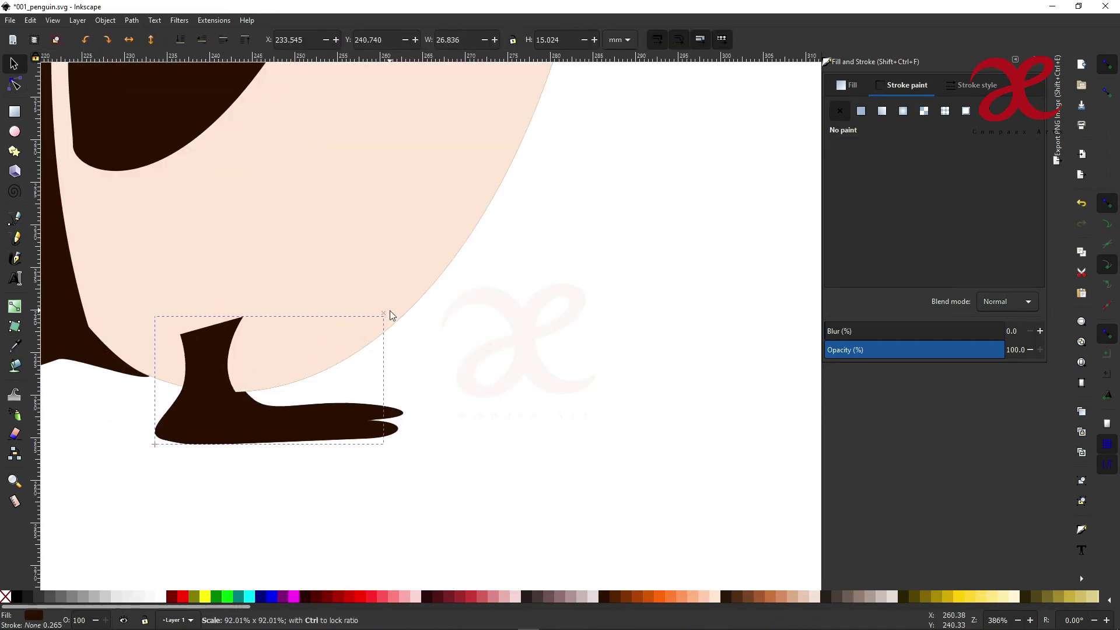
key("Escape")
mouse_move(223, 404)
left_mouse_down()
mouse_move(283, 370)
mouse_move(215, 367)
left_mouse_up()
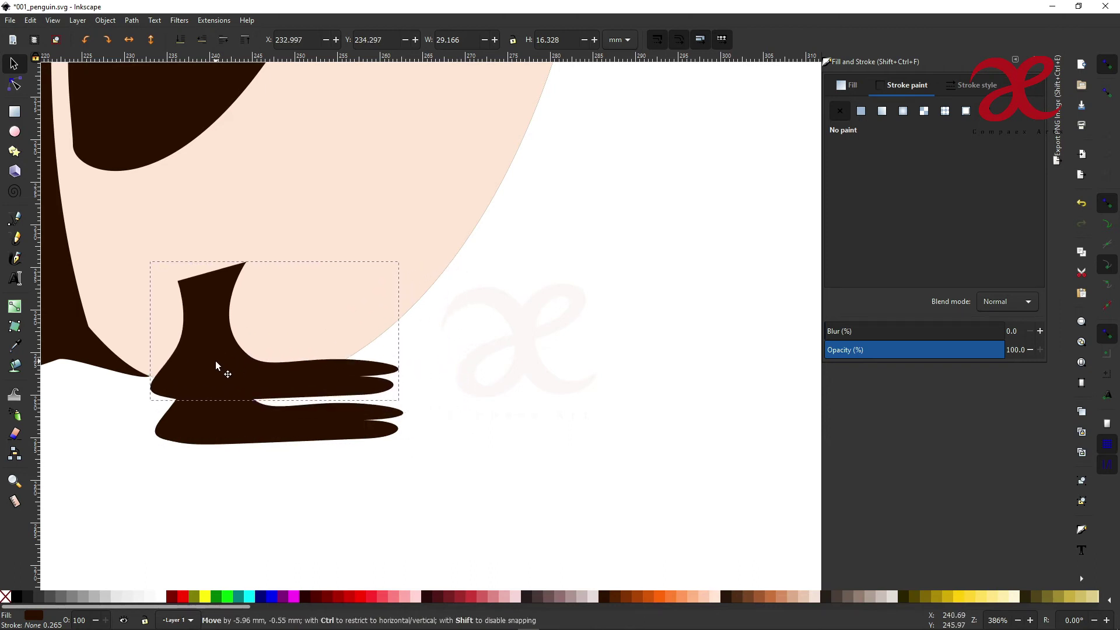
key("Page_Down")
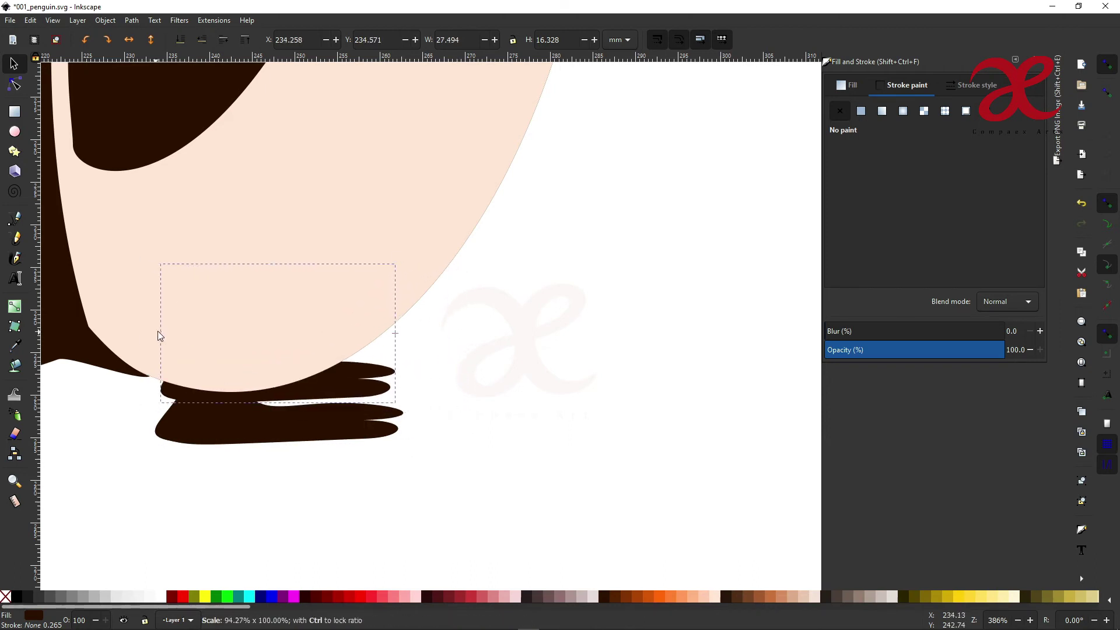
Clear the selection, view the whole page, and select the orange cheek.
left_click_drag(300, 380, 291, 383)
key("5")
key("Escape")
scroll(292, 379, "up", 3)
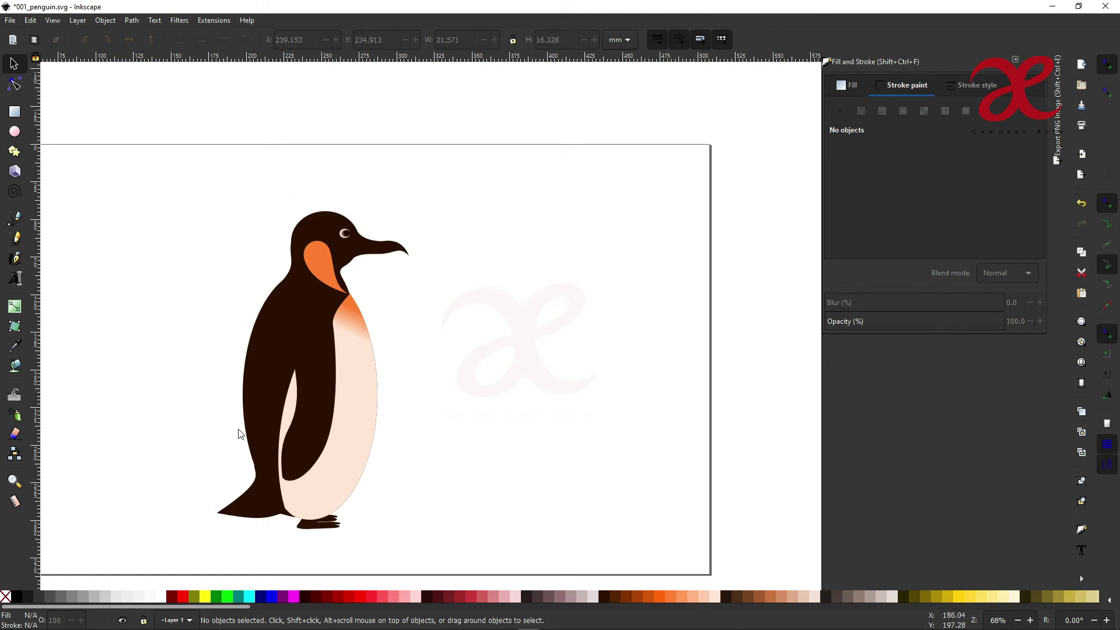
scroll(350, 350, "up", 1)
scroll(399, 320, "up", 2)
left_click(250, 283)
Duplicate the orange cheek, flip it, and rotate and squash the copy onto the beak.
key("ctrl+d")
left_click_drag(250, 283, 379, 250)
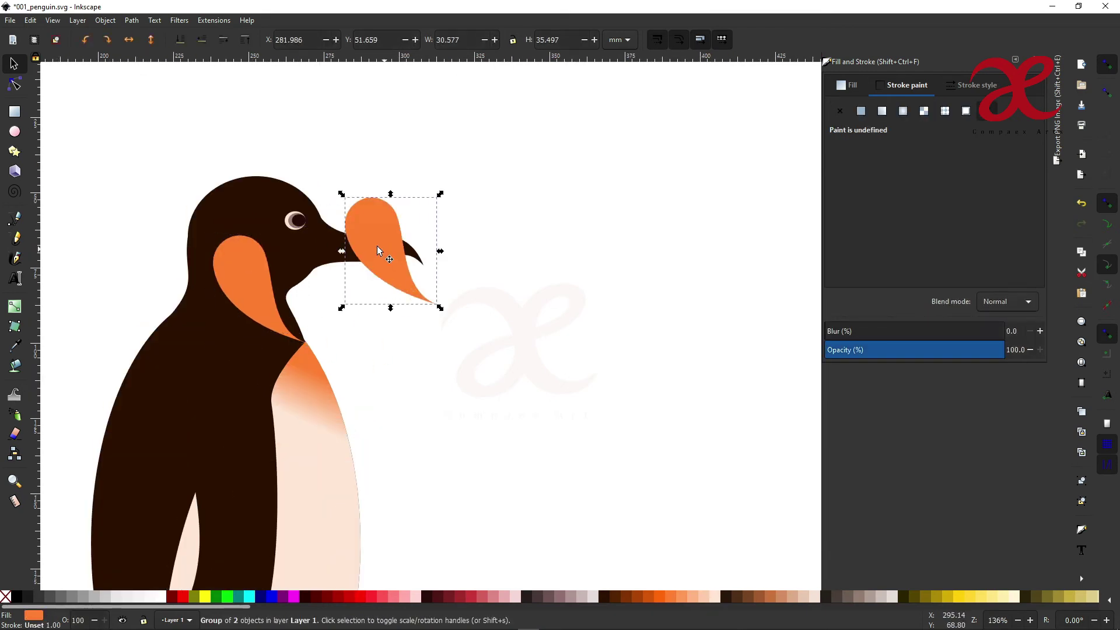
key("h")
left_click(402, 244)
left_click_drag(440, 194, 483, 275)
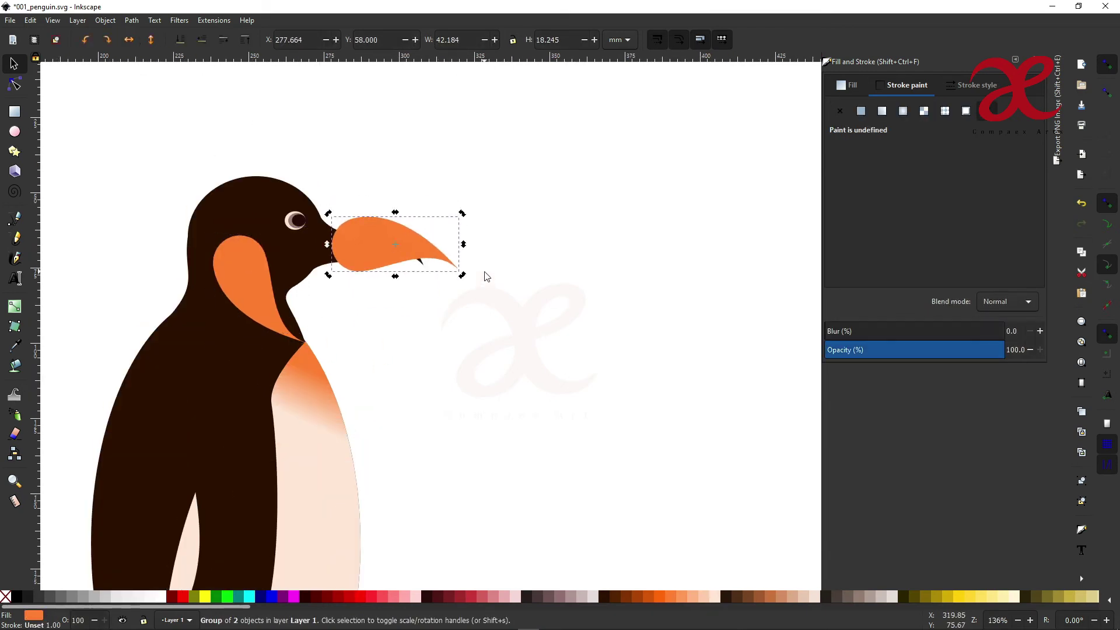
left_click(403, 257)
mouse_move(396, 216)
left_mouse_down()
mouse_move(396, 248)
mouse_move(449, 257)
left_mouse_up()
Convert the orange copy to a path and stretch its nodes out toward the beak tip.
scroll(330, 246, "up", 5)
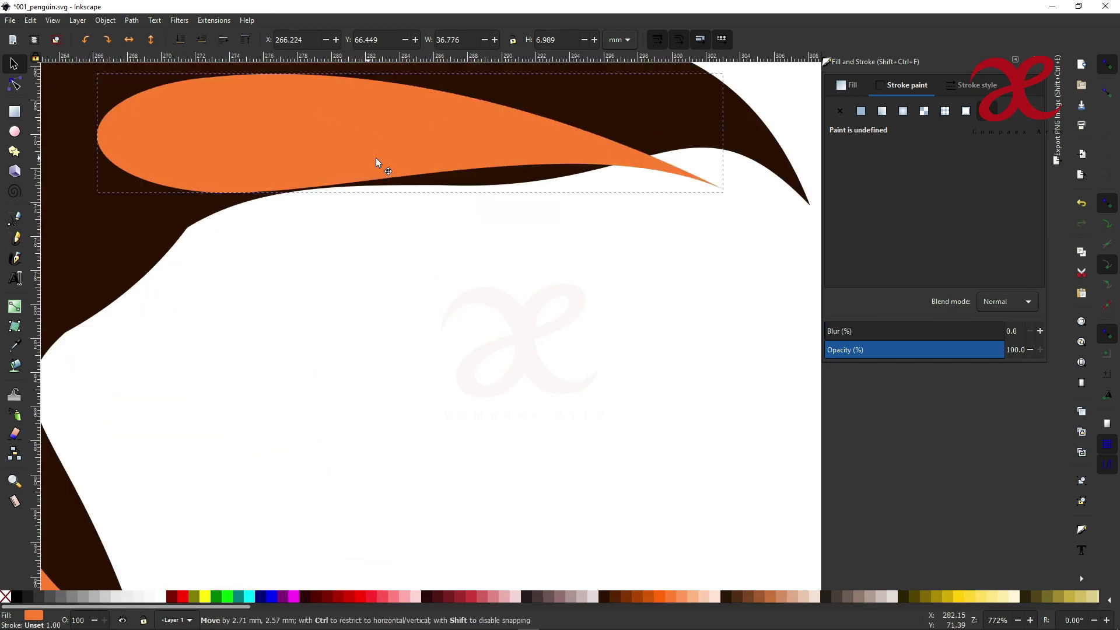
scroll(433, 349, "up", 1)
left_click(131, 20)
left_click(117, 49)
key("n")
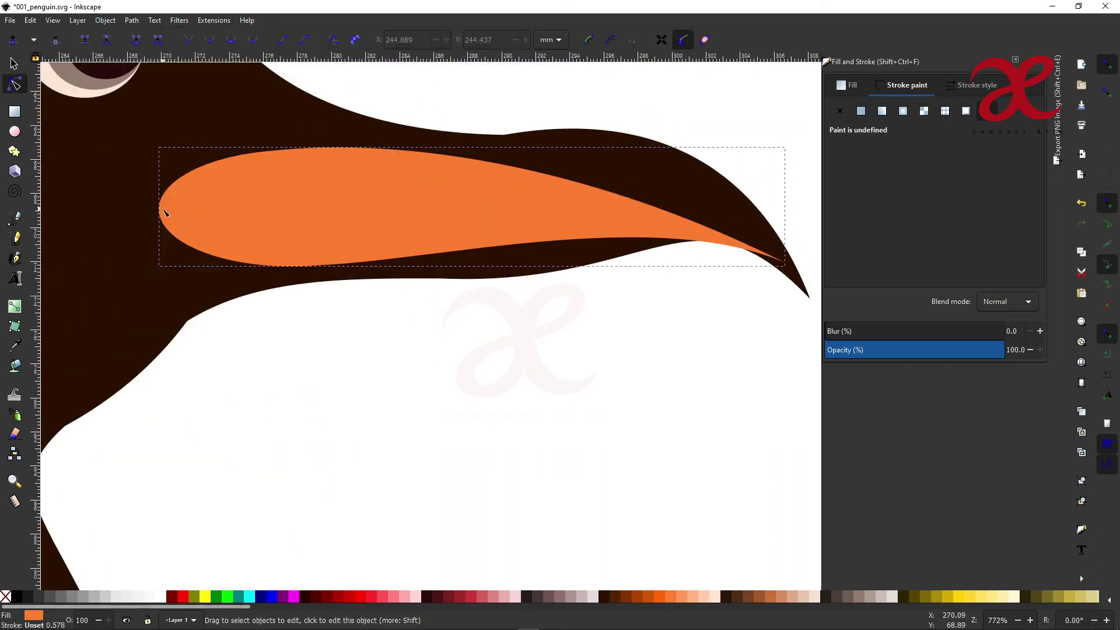
left_click(132, 20)
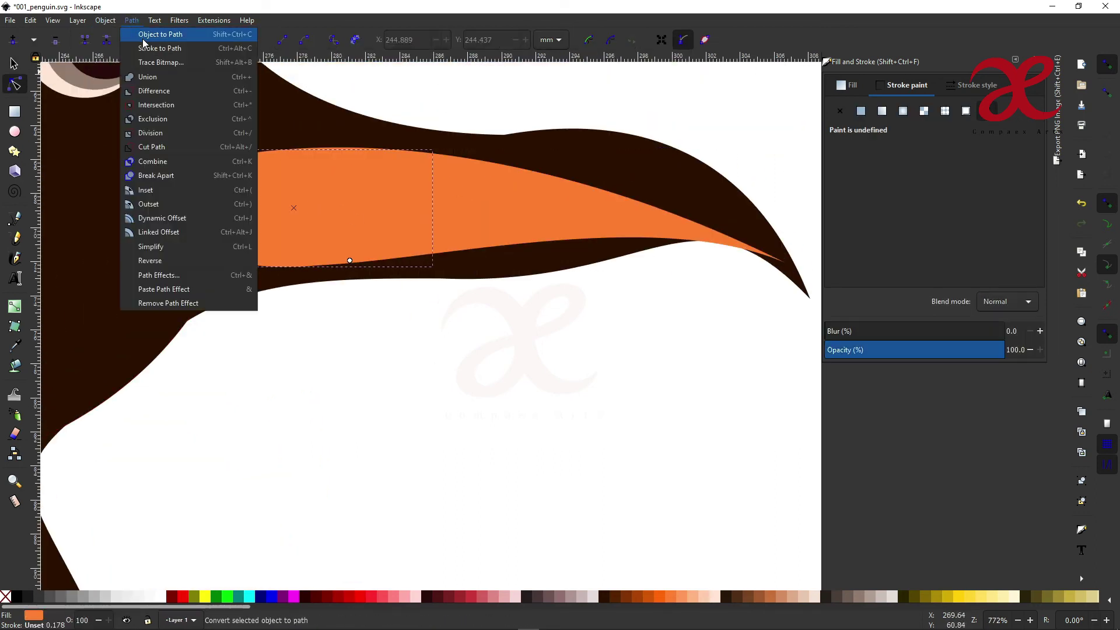
left_click_drag(170, 218, 775, 284)
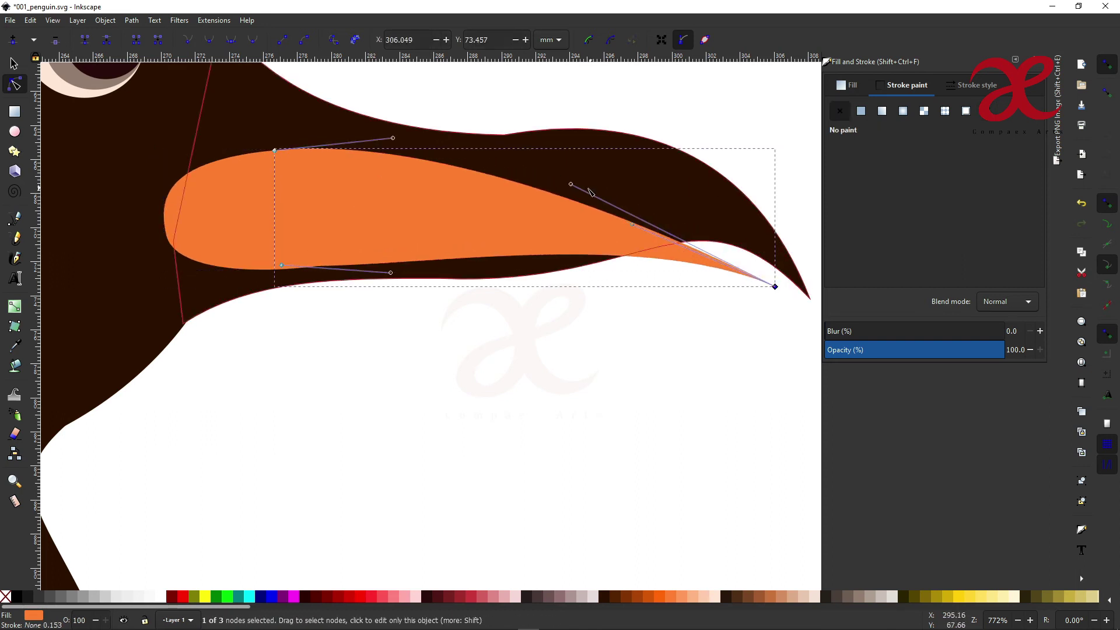
left_click_drag(583, 186, 649, 148)
left_click_drag(634, 226, 647, 178)
Move the orange shape up onto the beak and reshape its top and bottom edges.
key("s")
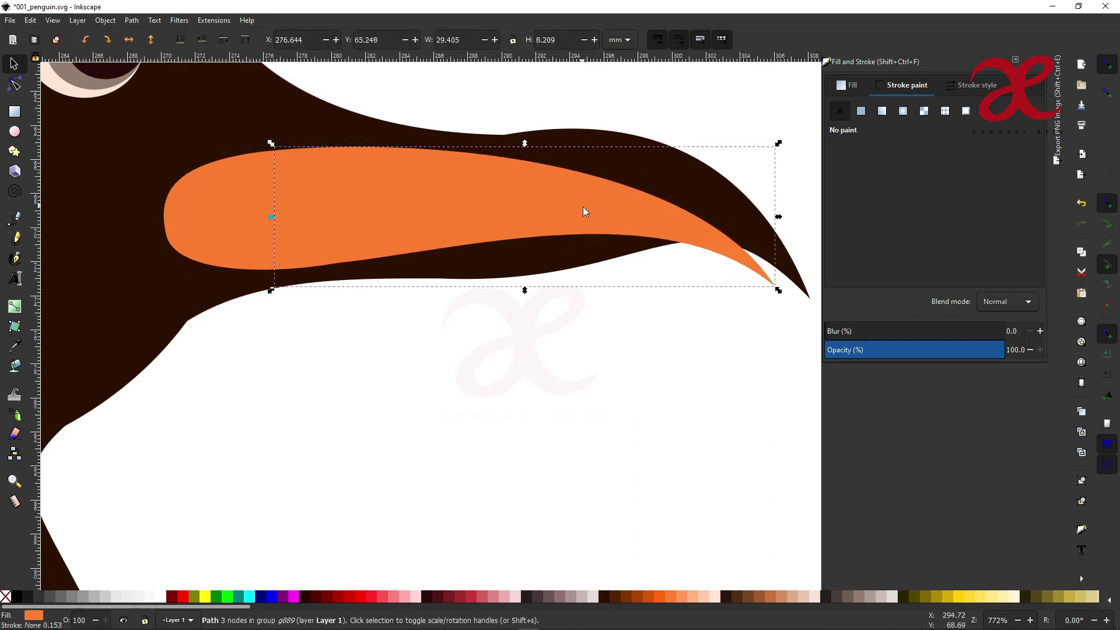
left_click_drag(582, 206, 599, 184)
left_click(257, 205)
key("Delete")
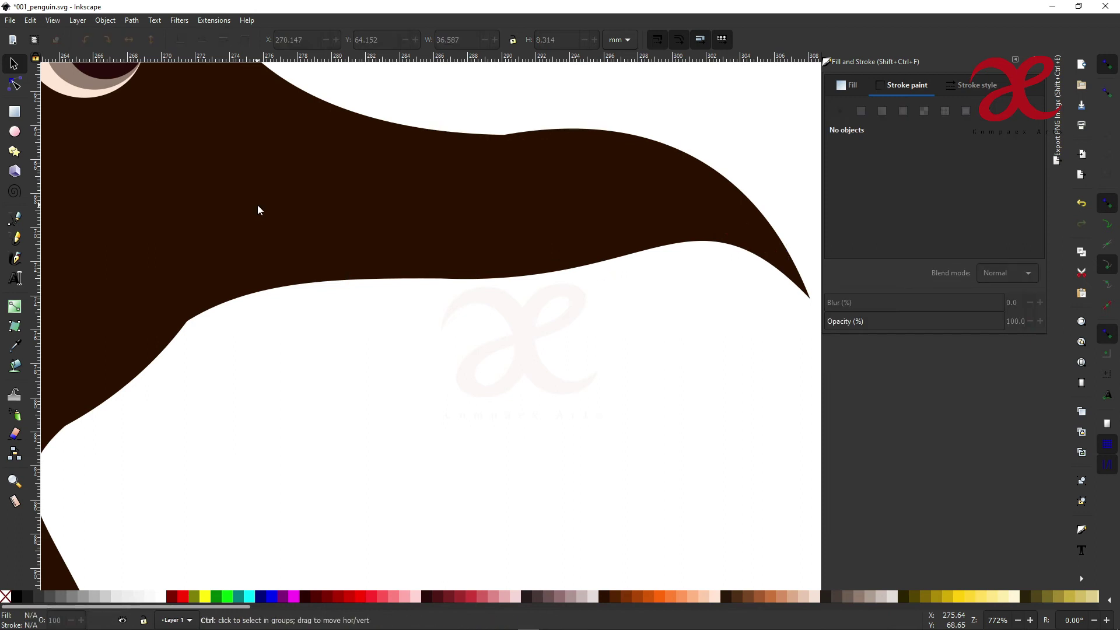
key("ctrl+z")
key("ctrl+z")
double_click(246, 212)
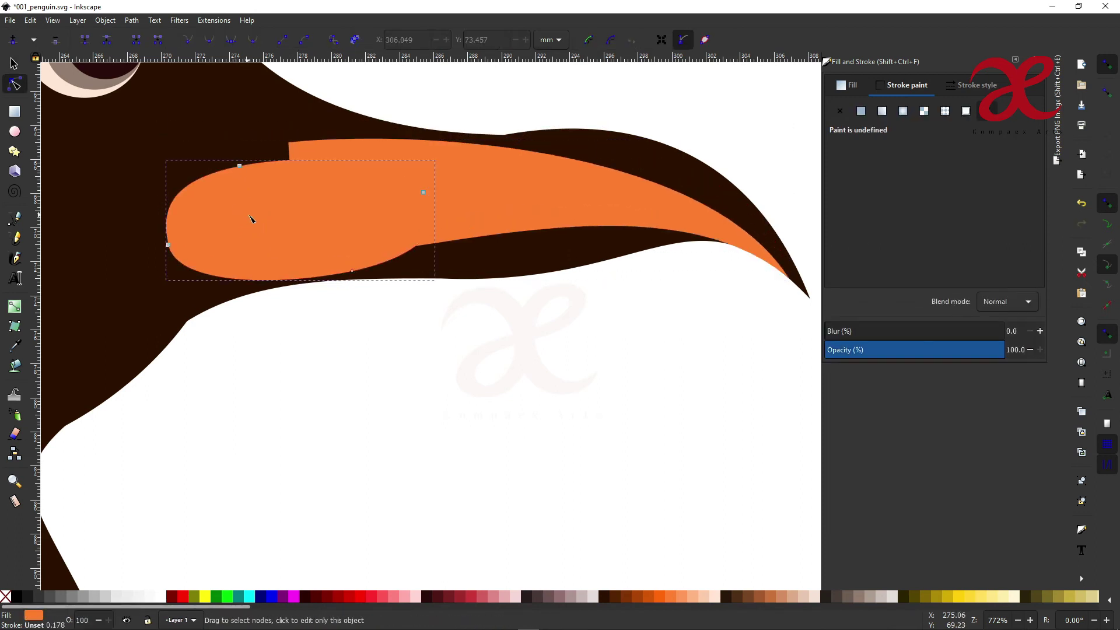
mouse_move(239, 168)
left_mouse_down()
mouse_move(251, 175)
mouse_move(287, 146)
left_mouse_up()
key("ctrl+z")
mouse_move(354, 273)
left_mouse_down()
mouse_move(307, 250)
mouse_move(312, 260)
mouse_move(298, 260)
left_mouse_up()
Pull the orange shape's left end to the right and upward.
left_click(288, 257)
left_click(278, 200)
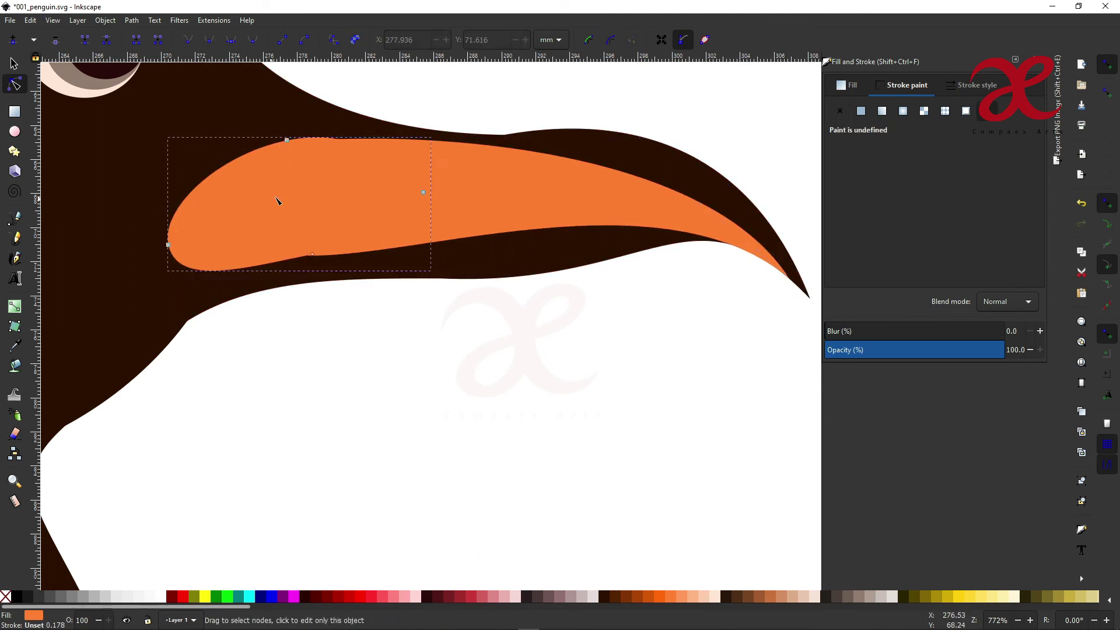
left_click_drag(171, 243, 318, 202)
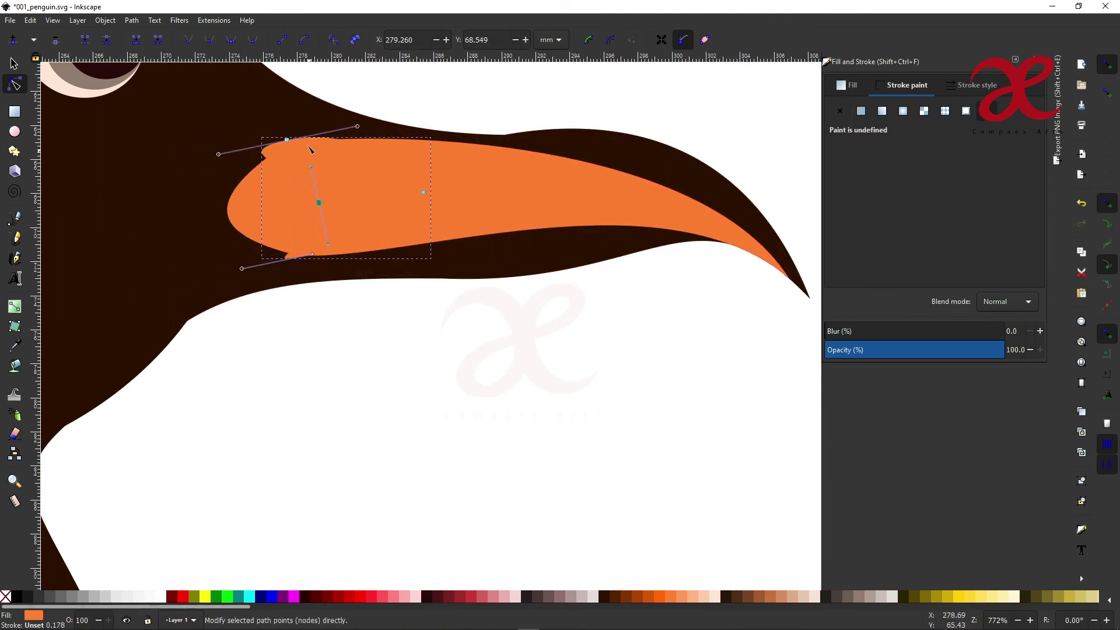
scroll(335, 205, "down", 2)
scroll(321, 206, "down", 1)
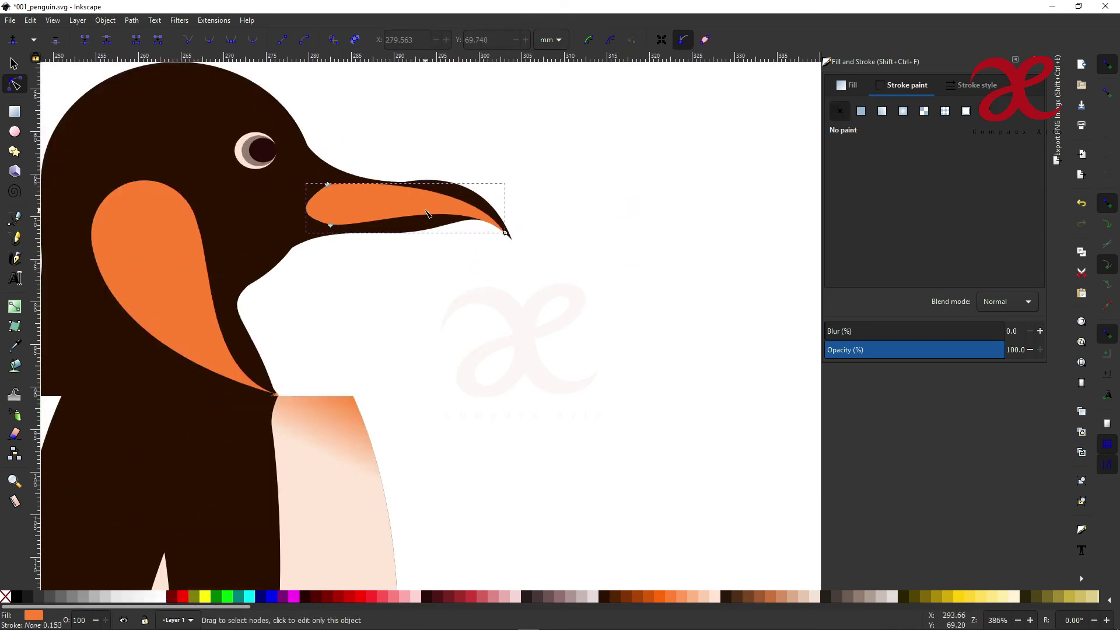
scroll(320, 205, "up", 2)
Reposition the orange shape inside the dark beak and stretch it along the beak.
key("s")
mouse_move(588, 156)
left_mouse_down()
mouse_move(548, 174)
mouse_move(445, 188)
left_mouse_up()
key("ctrl+z")
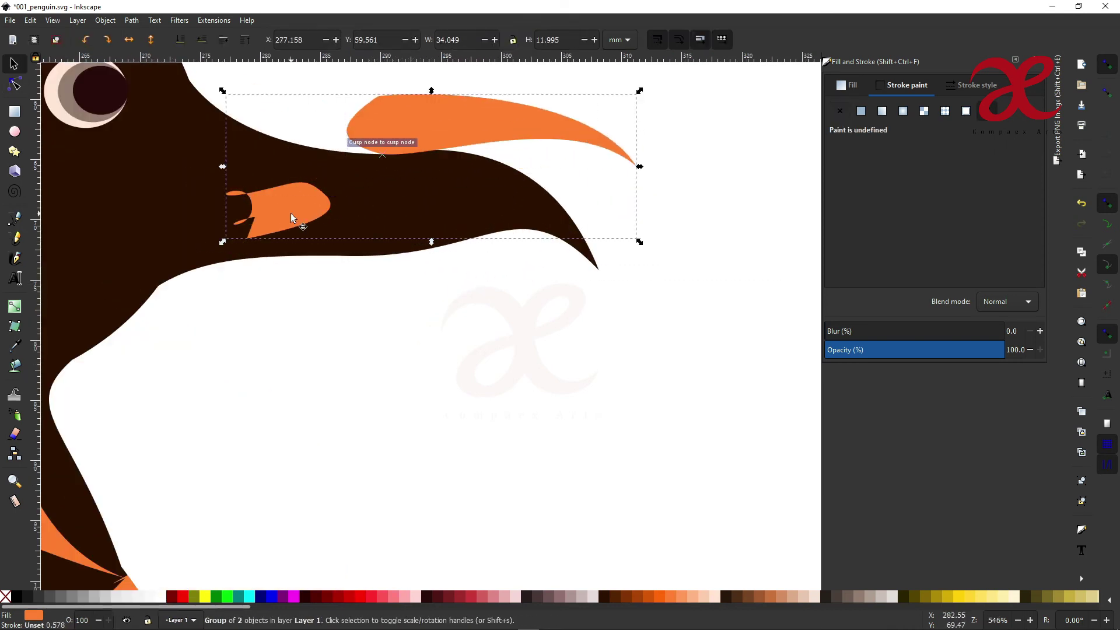
key("ctrl+z")
key("ctrl+z")
left_click_drag(446, 139, 343, 191)
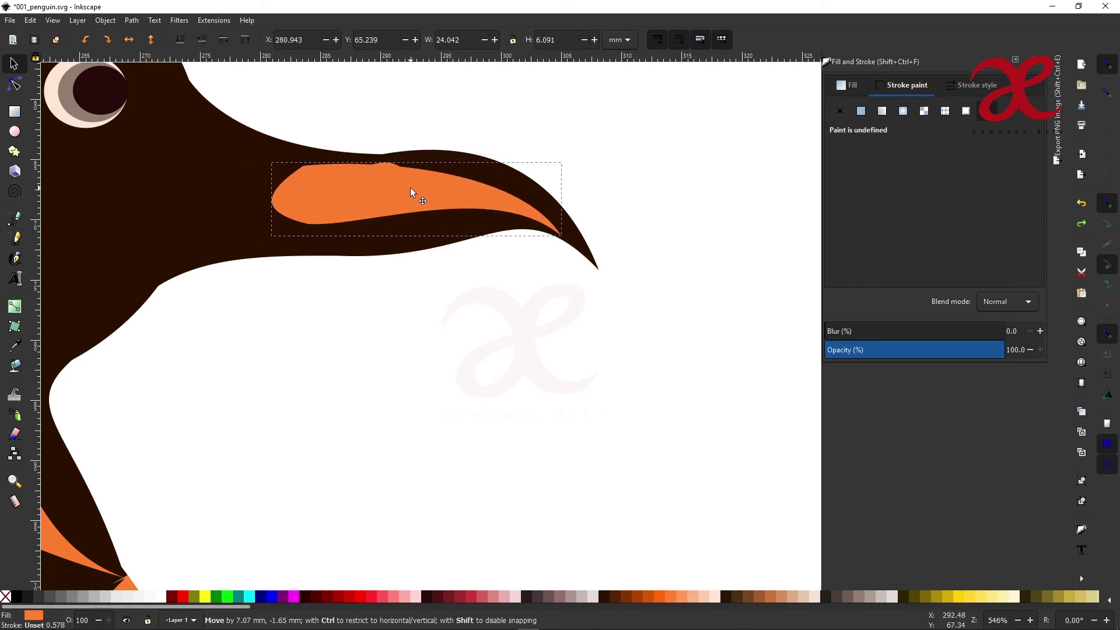
mouse_move(494, 204)
left_mouse_down()
mouse_move(550, 205)
mouse_move(469, 204)
left_mouse_up()
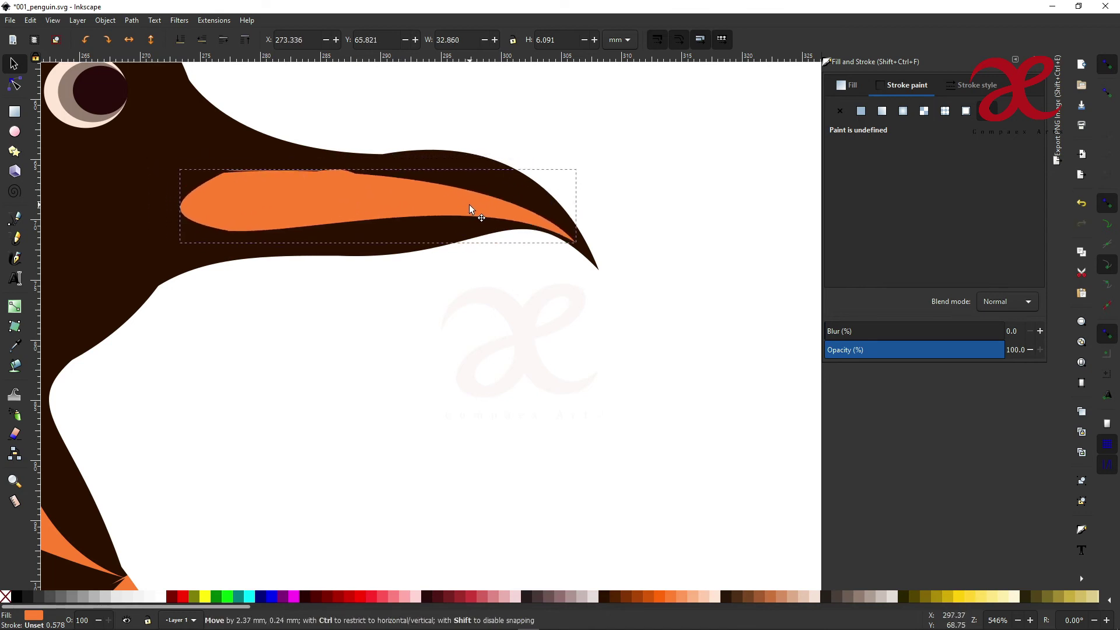
Refine the orange shape's tip node and lower curves with the Node tool.
scroll(332, 175, "up", 3)
key("n")
scroll(345, 237, "down", 2)
key("5")
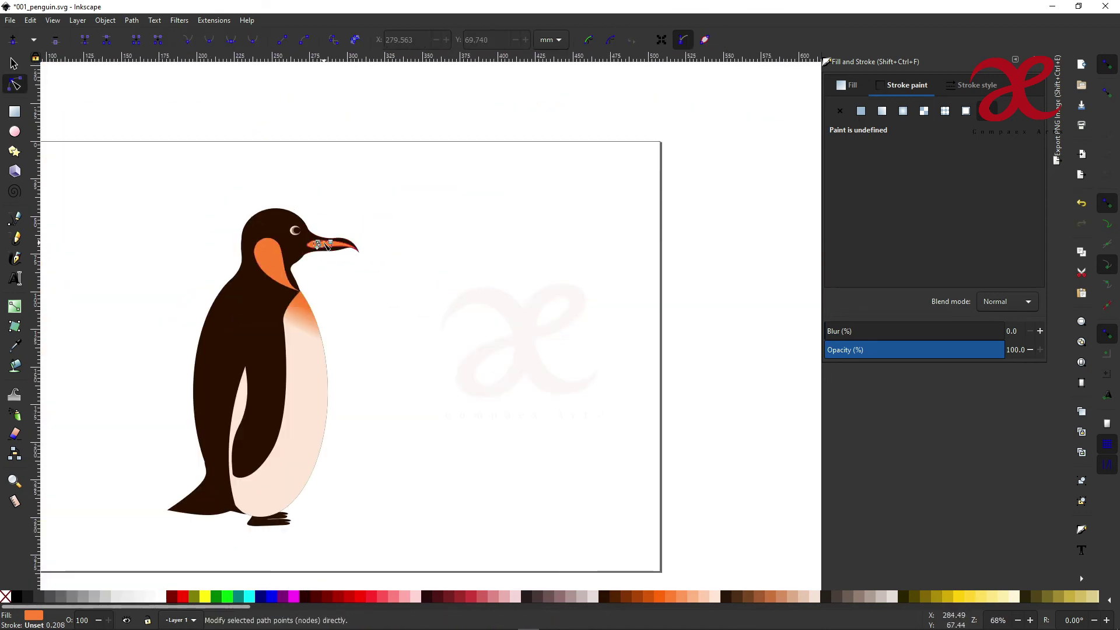
scroll(312, 242, "up", 5)
scroll(420, 280, "up", 2)
left_click(419, 288)
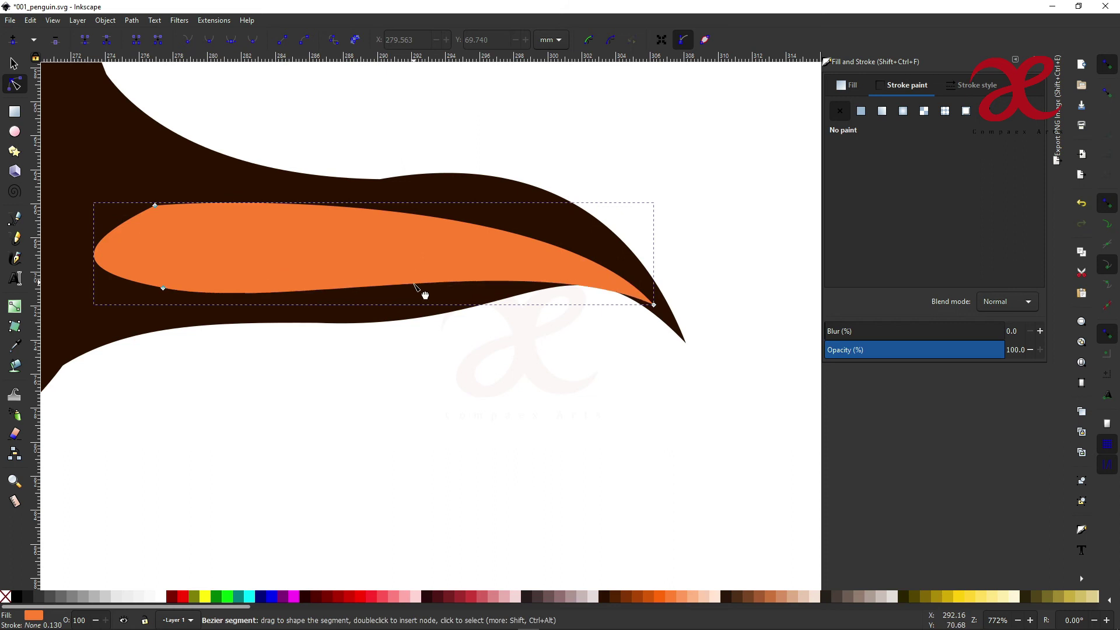
left_click(654, 305)
left_click_drag(513, 270, 479, 196)
left_click_drag(260, 331, 500, 337)
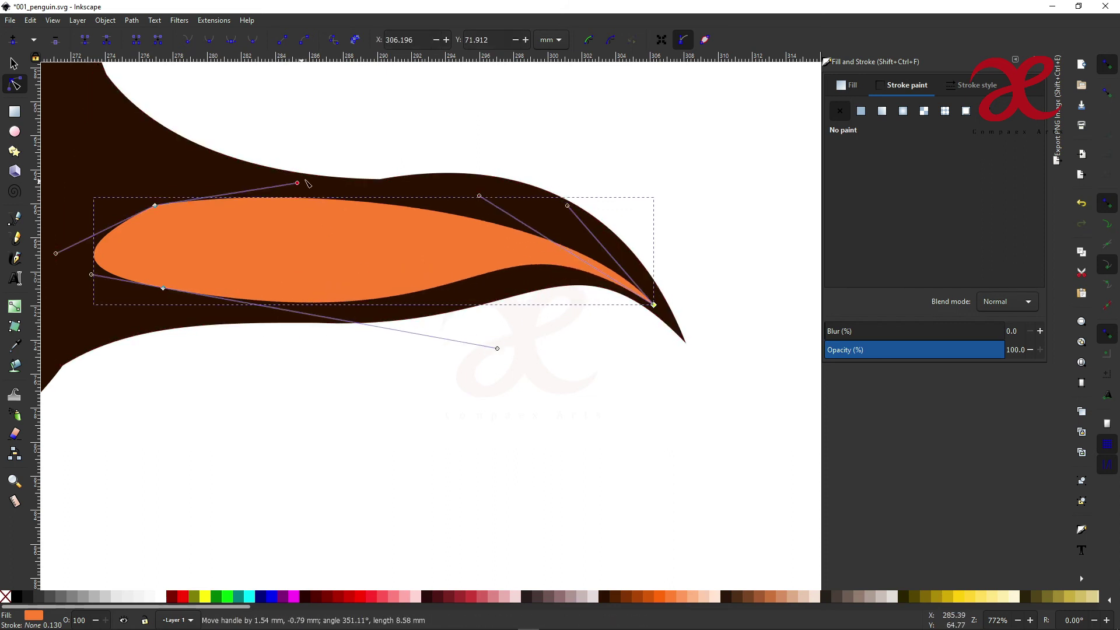
scroll(291, 348, "down", 6)
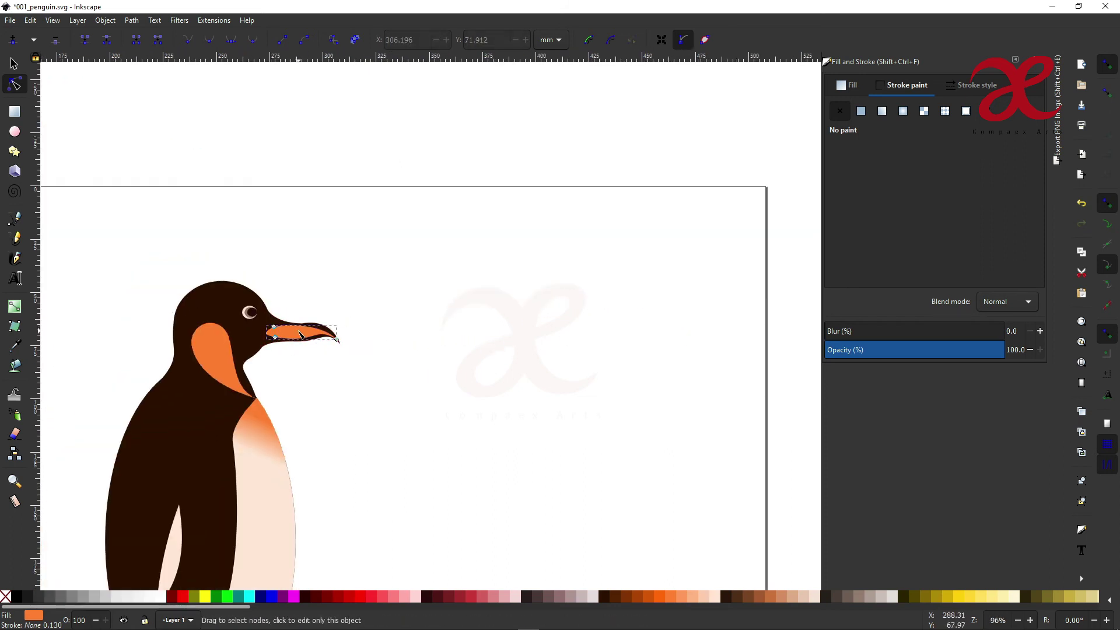
Delete the orange beak shape, clear the selection, and save 001_penguin.svg.
key("s")
key("Delete")
key("Escape")
key("ctrl+s")
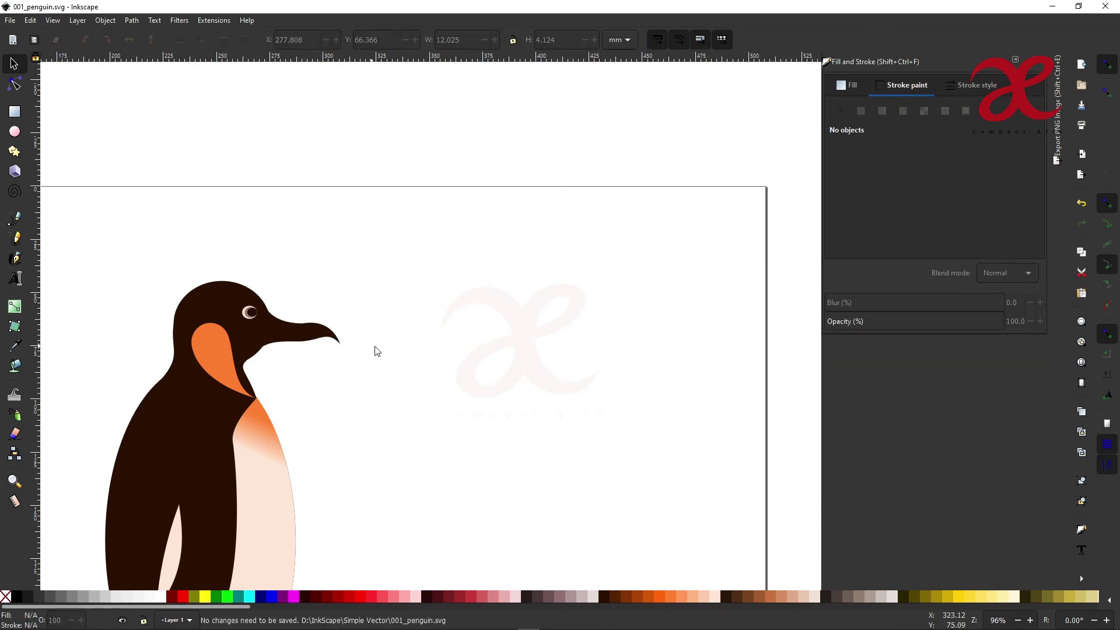
scroll(376, 349, "down", 5)
scroll(341, 307, "up", 2)
scroll(438, 318, "up", 1)
Draw a page-sized red rectangle and send it behind the penguin.
key("r")
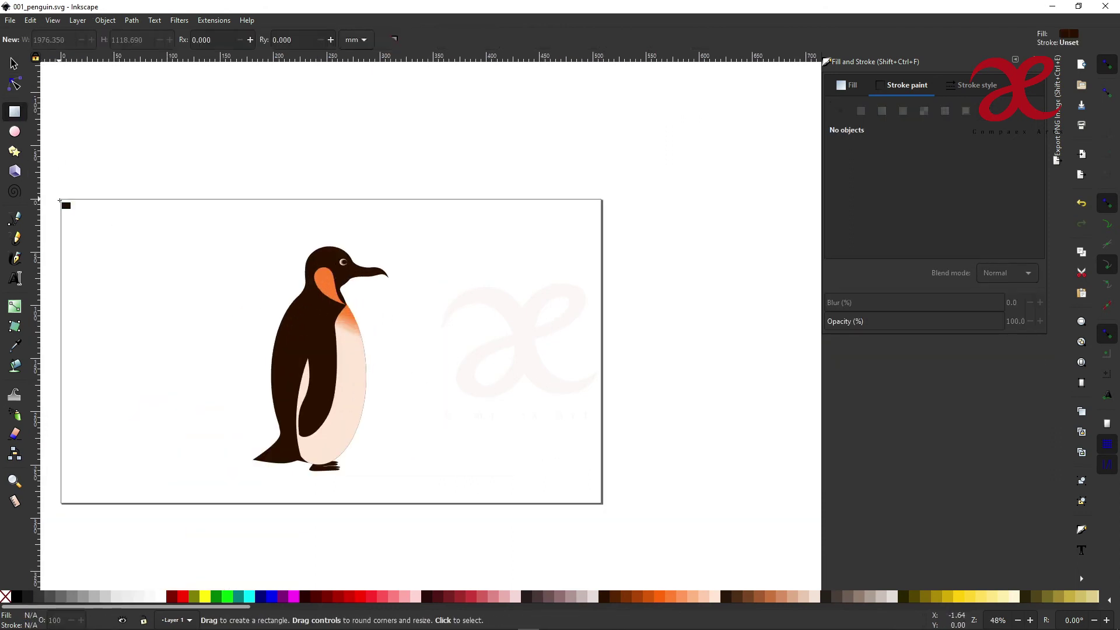
left_click_drag(59, 199, 604, 507)
left_click(380, 597)
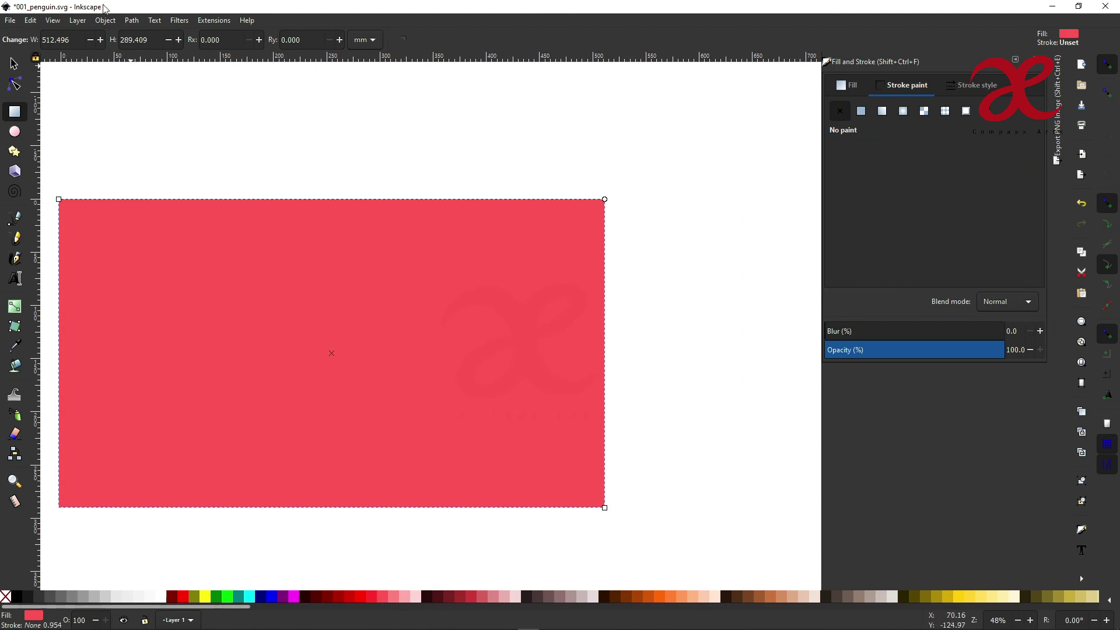
key("s")
left_click(181, 39)
Select all 14 penguin parts, move them, duplicate them and group the copy.
left_click_drag(199, 111, 421, 514)
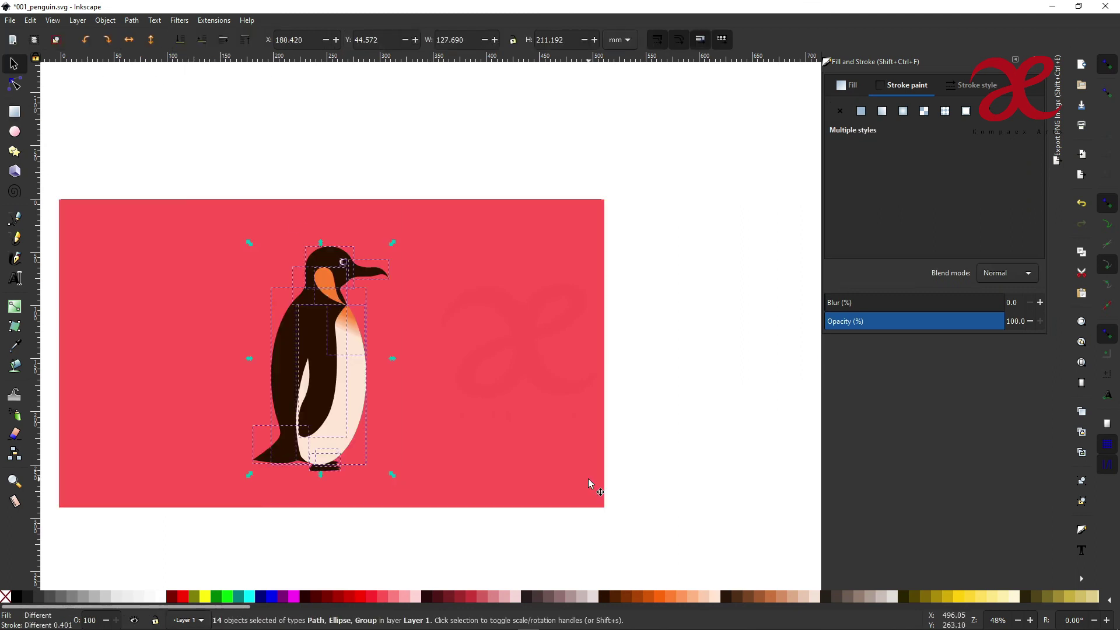
mouse_move(344, 376)
left_mouse_down()
mouse_move(774, 362)
mouse_move(294, 362)
left_mouse_up()
key("ctrl+d")
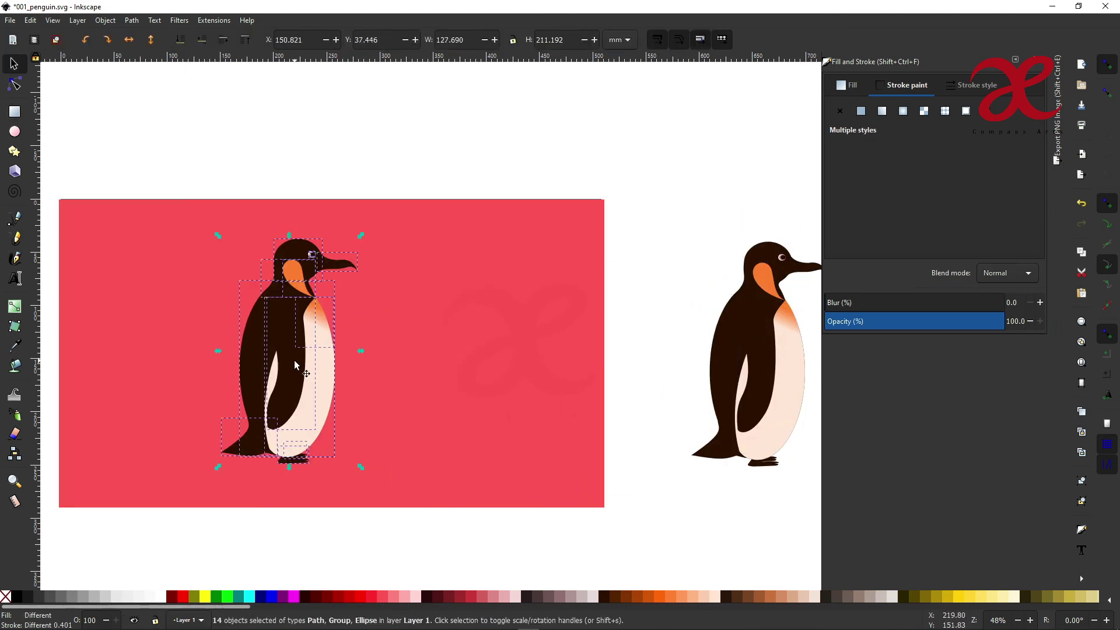
key("ctrl+g")
scroll(240, 362, "left", 3)
scroll(386, 335, "up", 1)
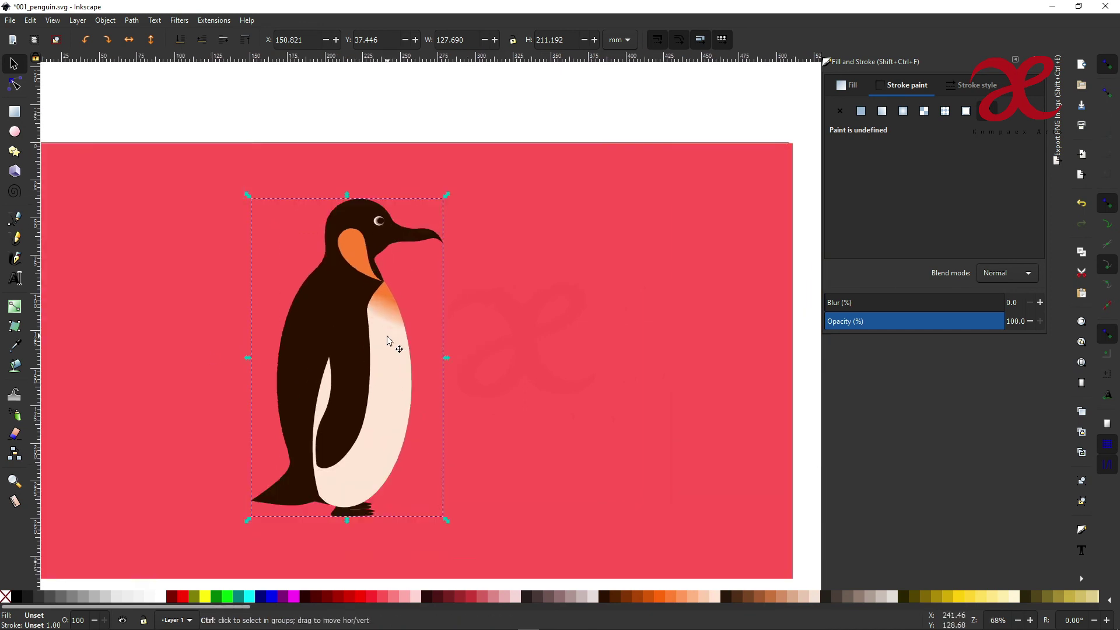
scroll(387, 335, "down", 1)
Shift the grouped penguin slightly to the right on the red background.
left_click_drag(428, 234, 447, 226)
key("ctrl+z")
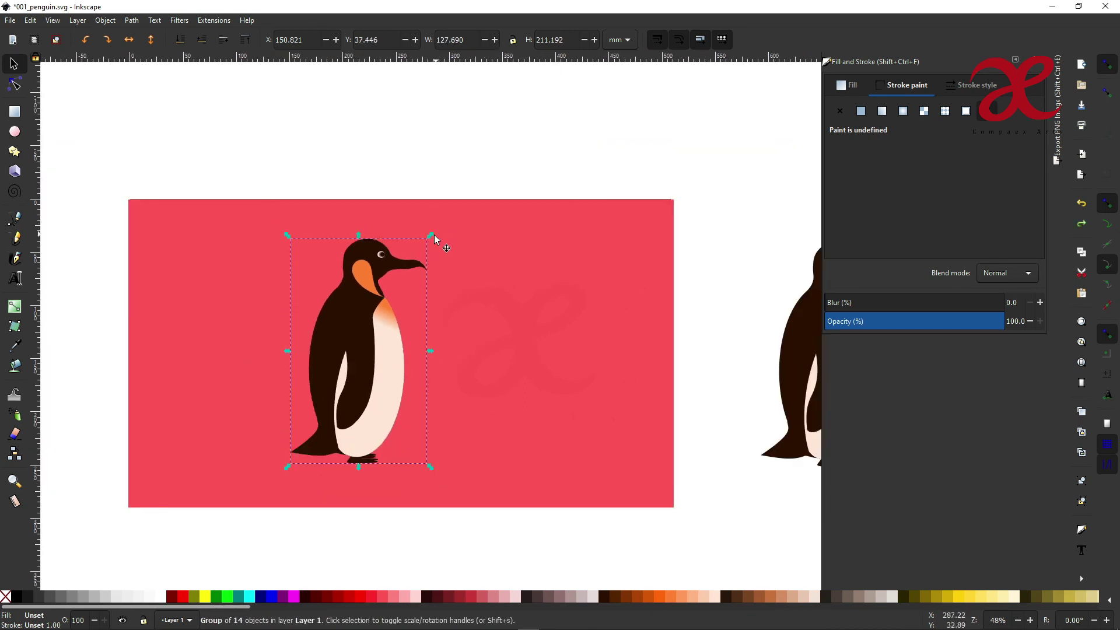
mouse_move(375, 345)
left_mouse_down()
mouse_move(395, 348)
mouse_move(369, 344)
left_mouse_up()
scroll(689, 313, "down", 1)
scroll(680, 317, "up", 1)
Try a light-yellow strip copied from the background below the penguin, then delete it.
left_click(298, 348)
key("ctrl+d")
left_click_drag(403, 198, 404, 448)
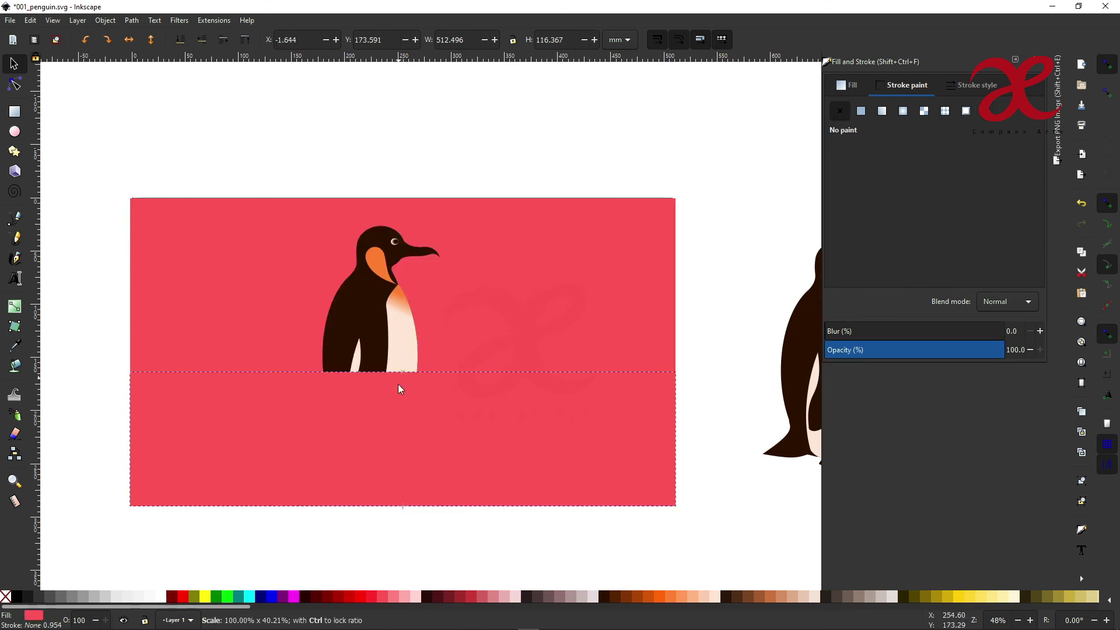
left_click(996, 596)
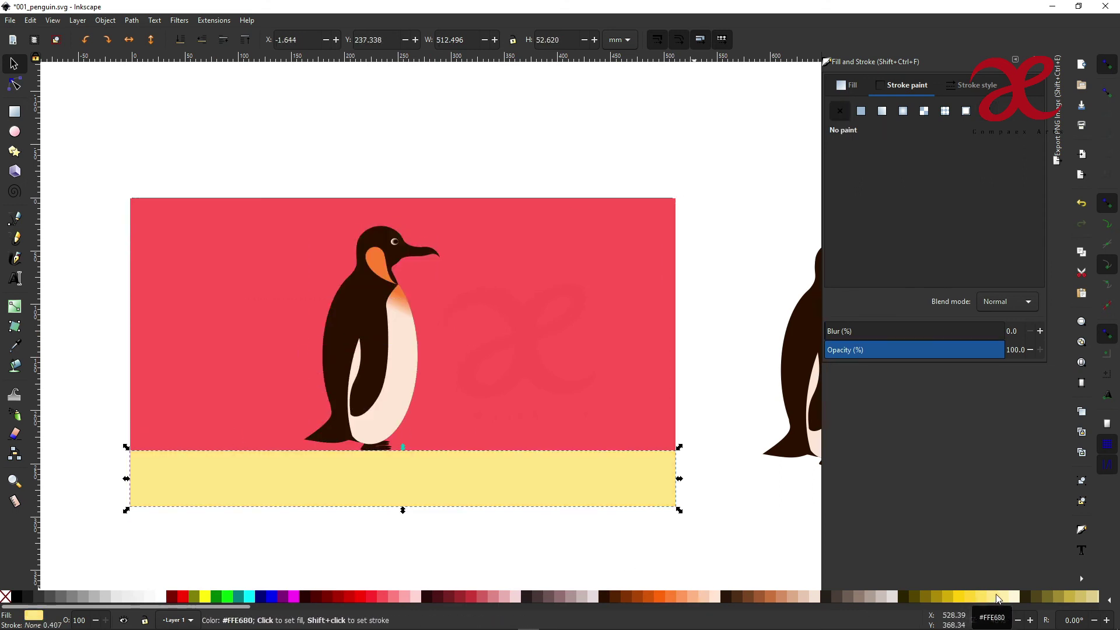
key("Delete")
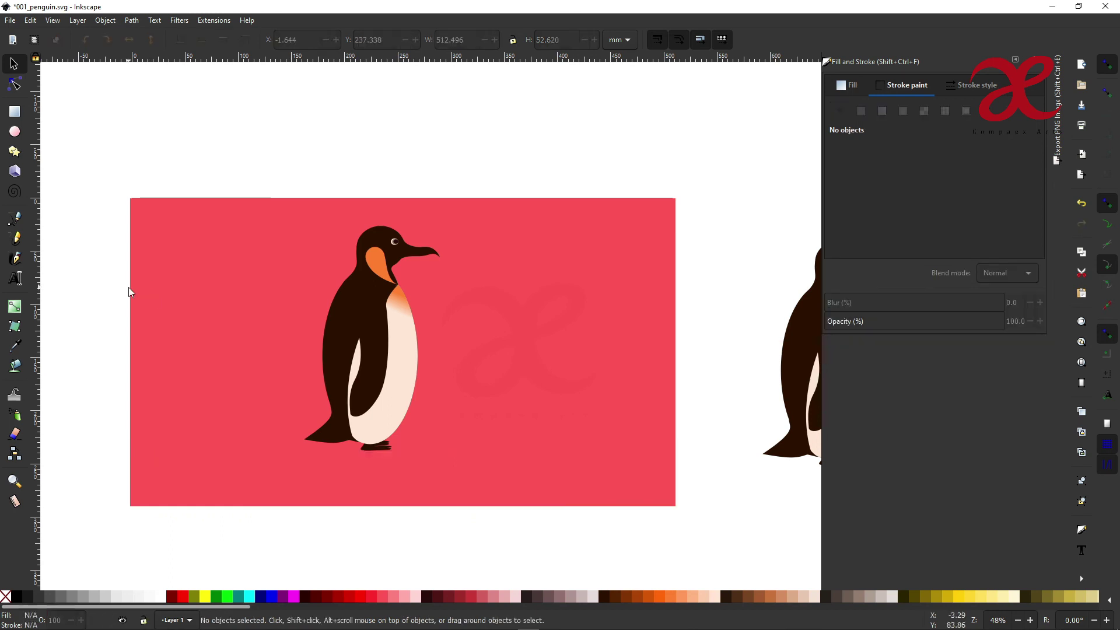
Draw a closed, curvy blob path around the penguin with the Bezier tool.
left_click(15, 219)
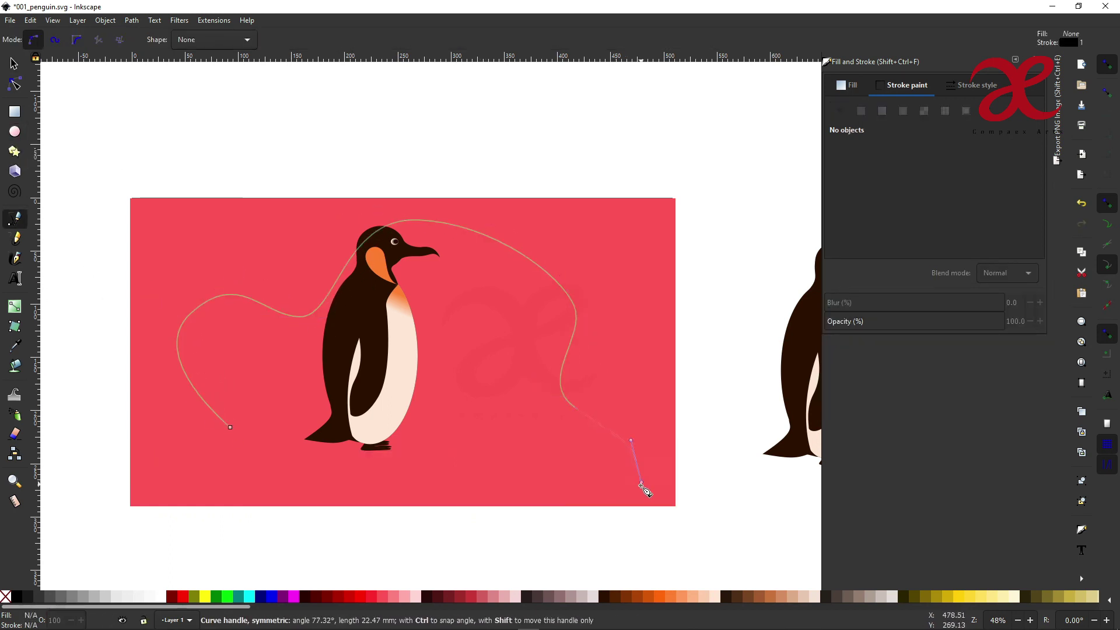
mouse_move(260, 494)
left_mouse_down()
mouse_move(240, 462)
mouse_move(183, 434)
left_mouse_up()
left_click(230, 427)
Reshape the blob's top and left curves with node edits and fill it peach #FFCCAA.
key("n")
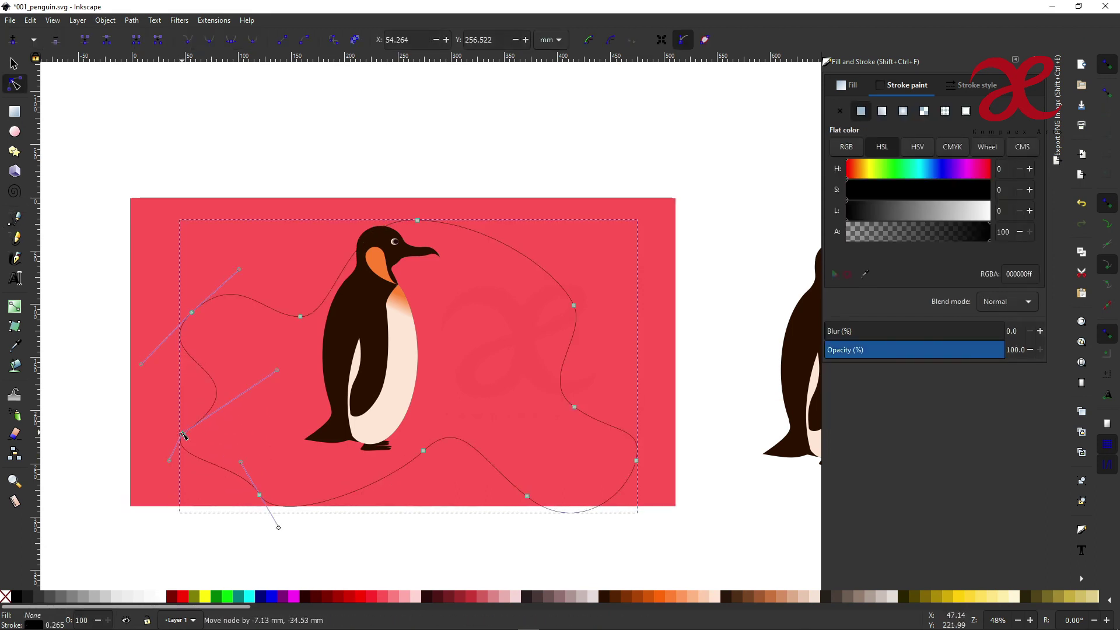
left_click_drag(417, 222, 437, 234)
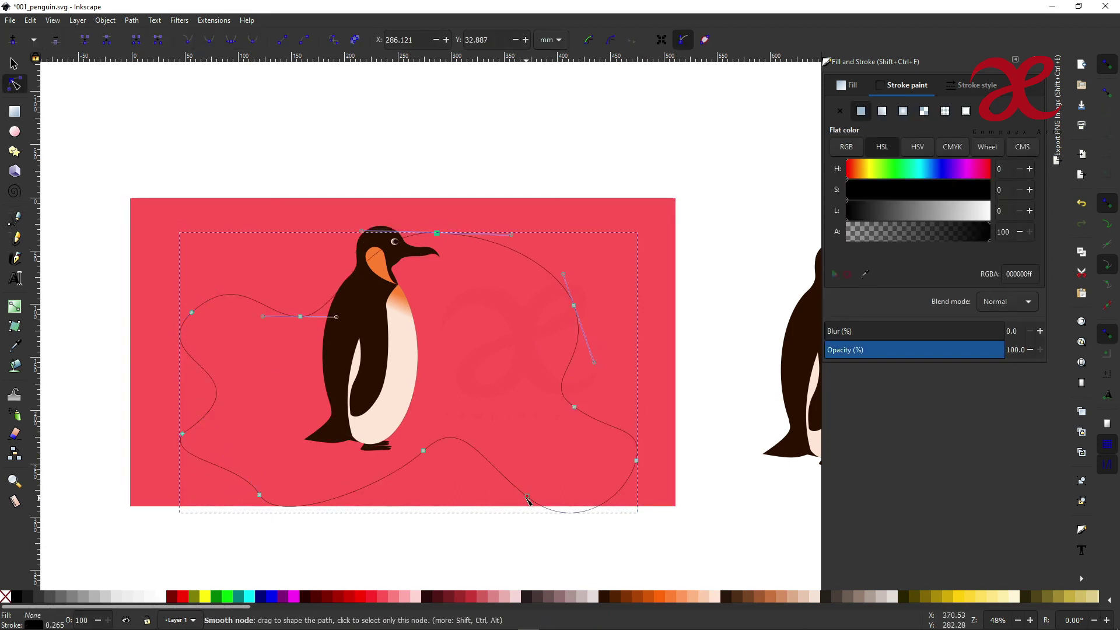
left_click_drag(258, 495, 260, 502)
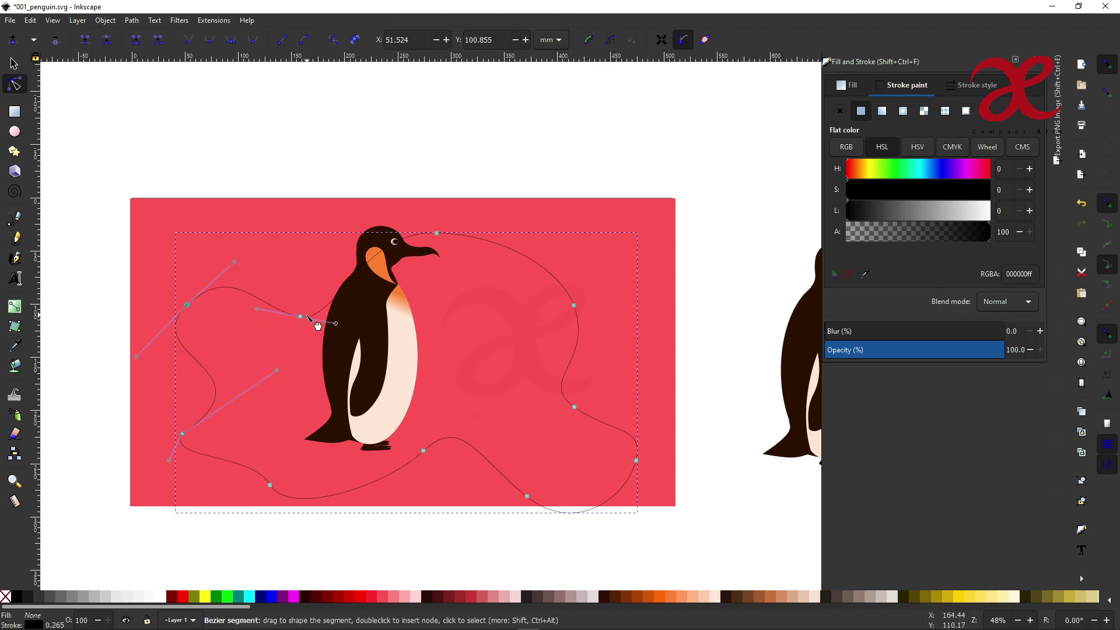
left_click_drag(307, 316, 308, 295)
left_click_drag(234, 262, 218, 282)
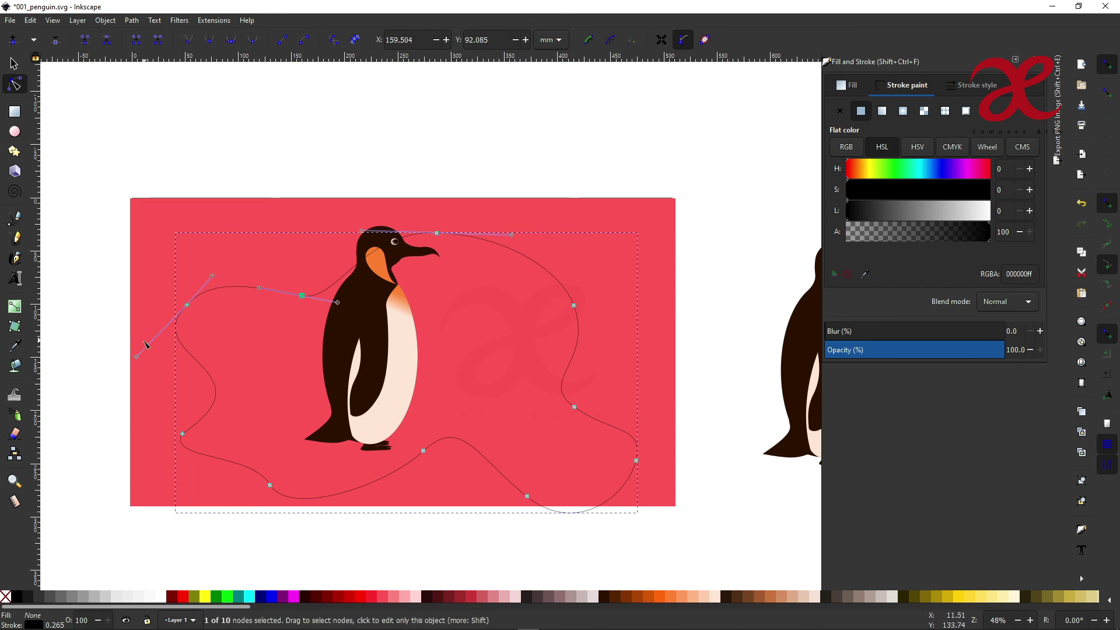
left_click_drag(277, 371, 231, 359)
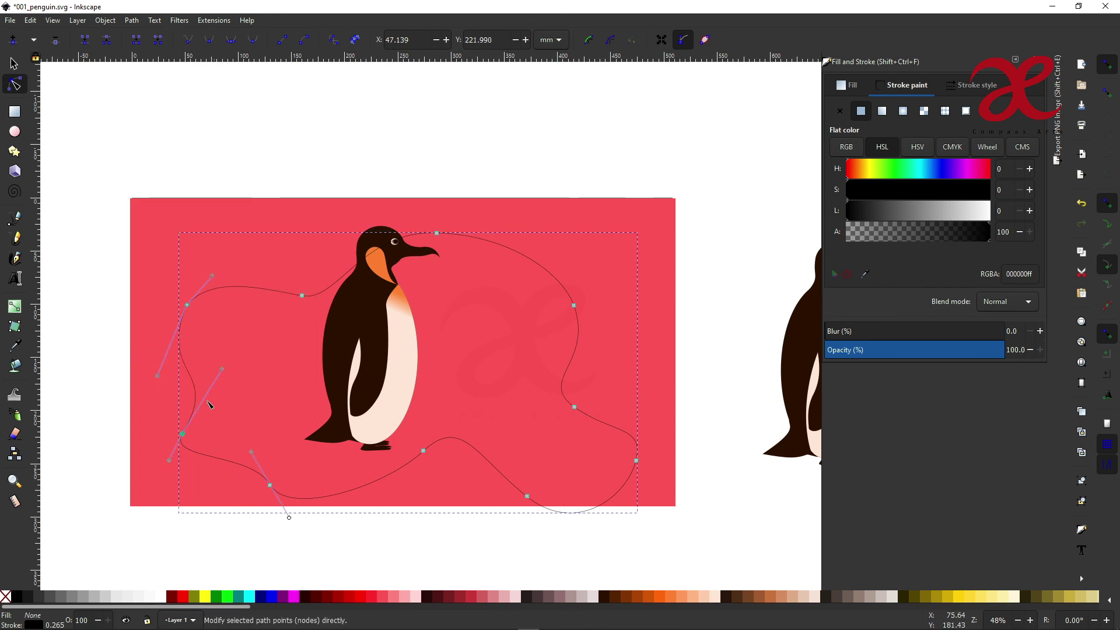
left_click_drag(168, 461, 179, 484)
left_click(702, 599)
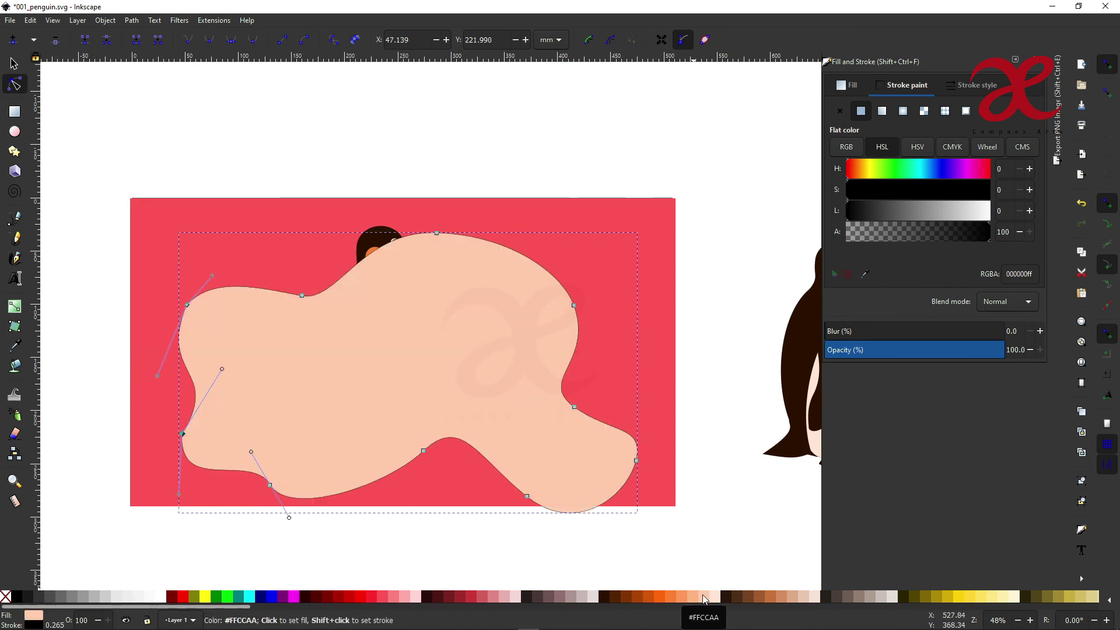
Place the blob just above the red background, remove its outline, and shift it right.
key("s")
left_click(180, 39)
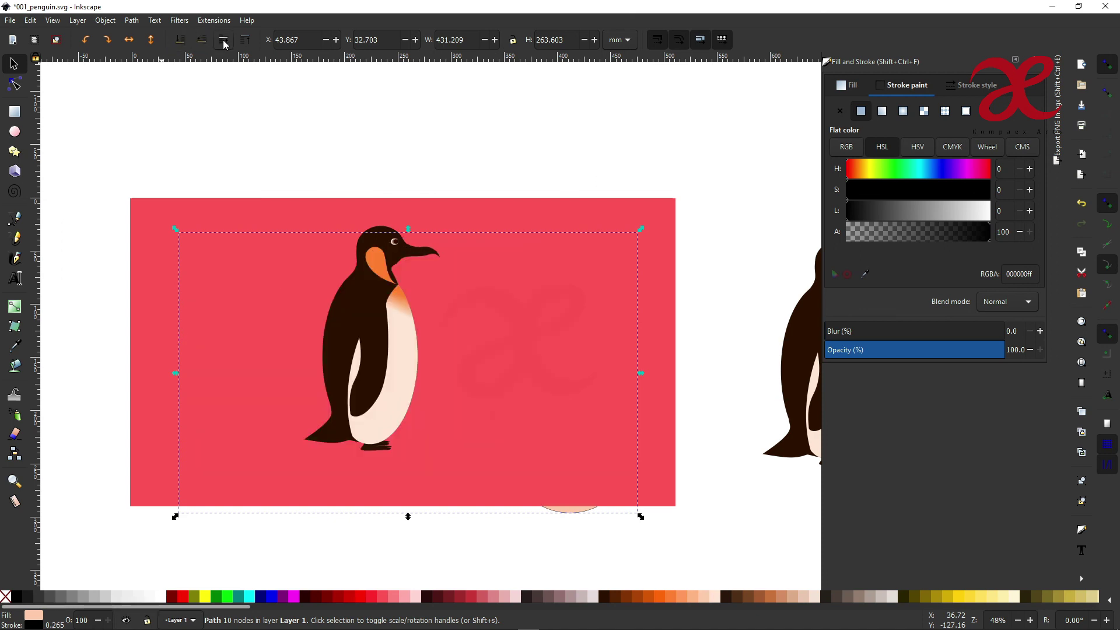
left_click(224, 41)
left_click(839, 111)
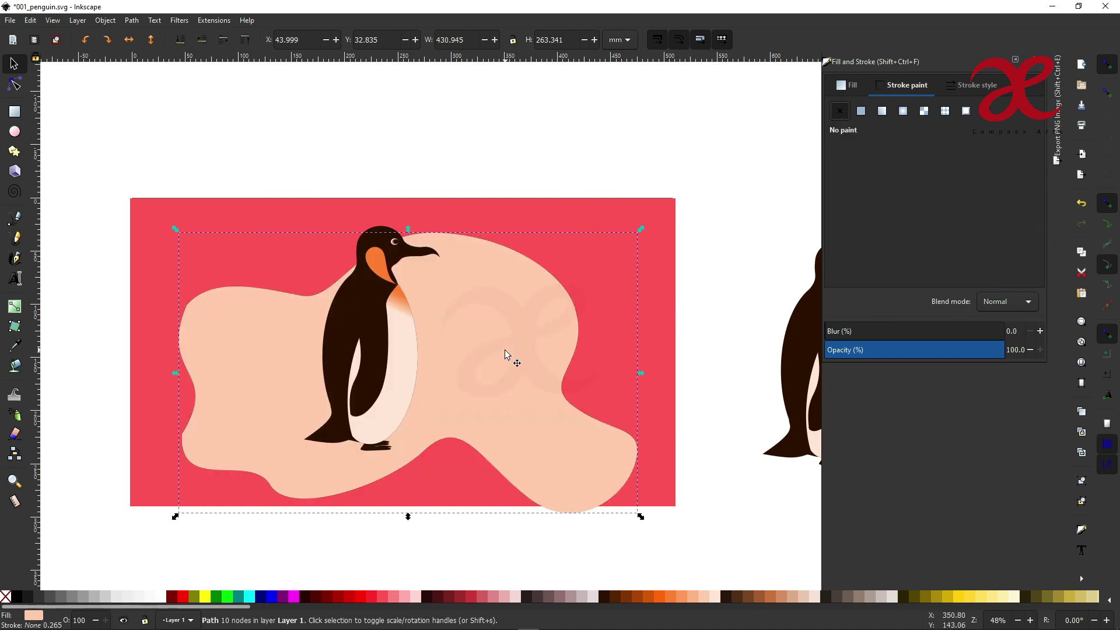
mouse_move(505, 354)
left_mouse_down()
mouse_move(536, 323)
mouse_move(567, 353)
left_mouse_up()
Lower the peach fill's alpha to 49 so the blob is semi-transparent.
key("ctrl+shift+f")
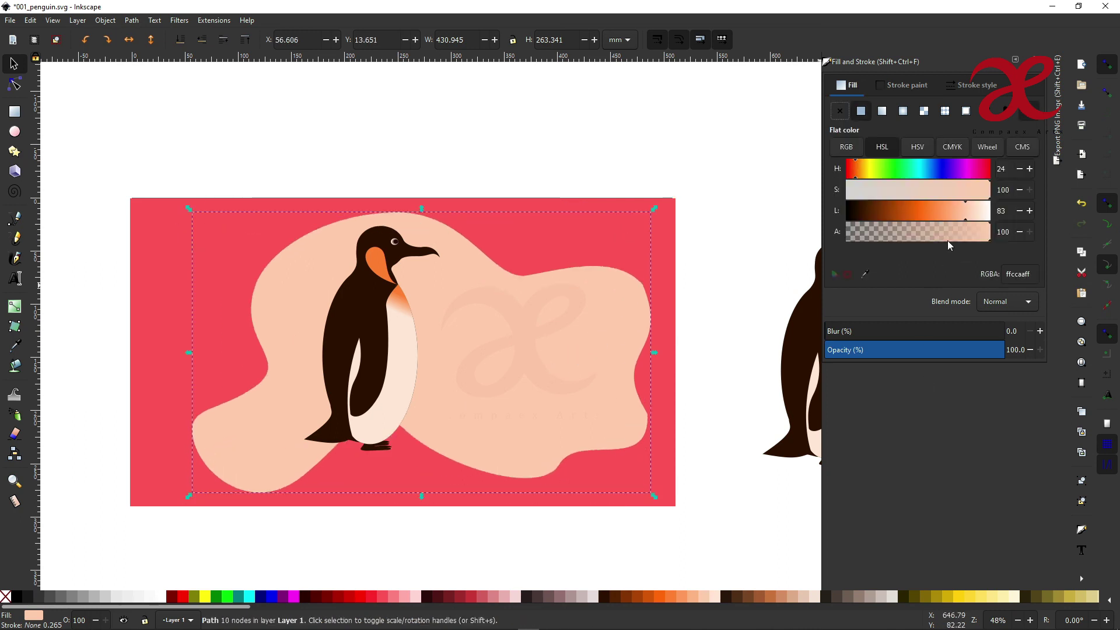
left_click_drag(947, 234, 929, 233)
left_click(560, 140)
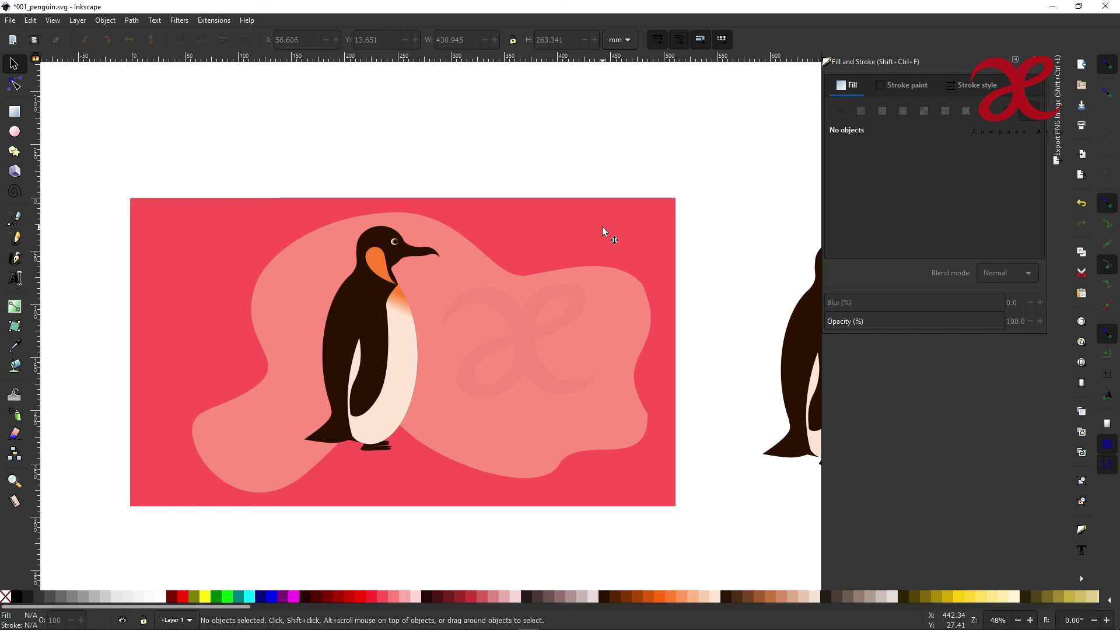
left_click(630, 362)
Delete two bottom-right nodes of the blob and widen its right-side curve.
key("n")
left_click(559, 465)
key("Delete")
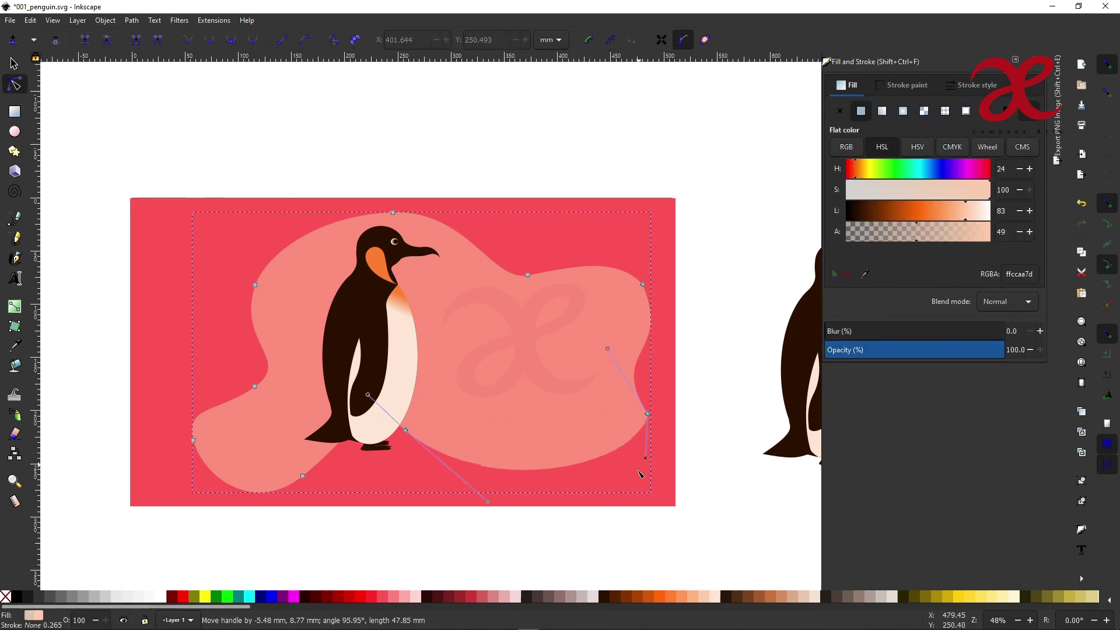
left_click(647, 414)
key("Delete")
left_click_drag(675, 380, 713, 428)
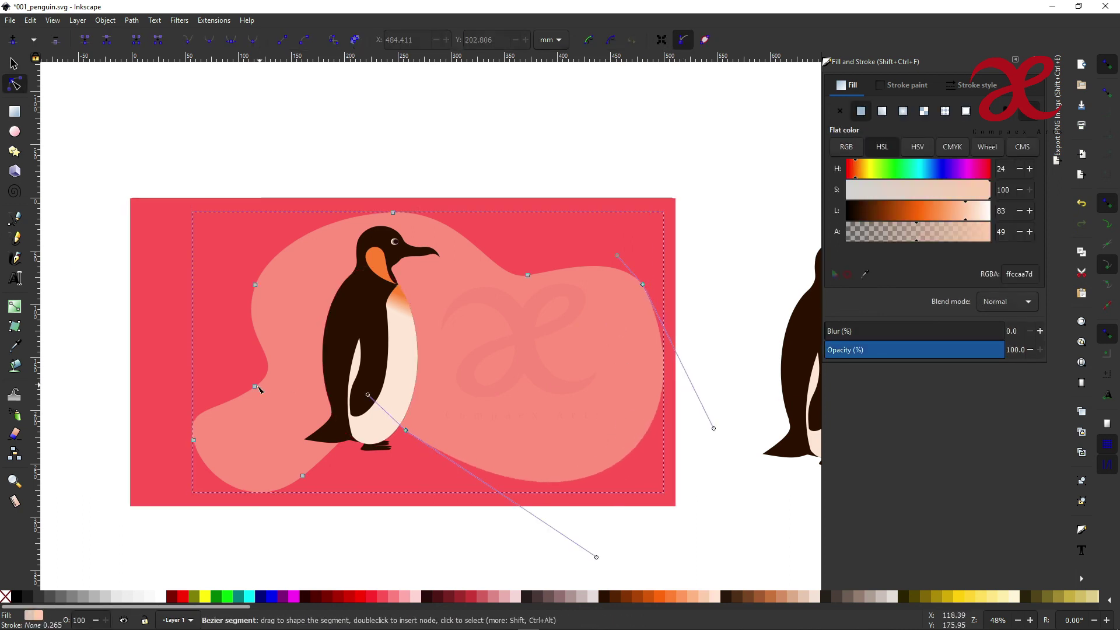
Delete a left-edge node, bulge the left side outward and adjust the top nodes.
left_click(255, 386)
key("Delete")
left_click_drag(257, 390, 260, 388)
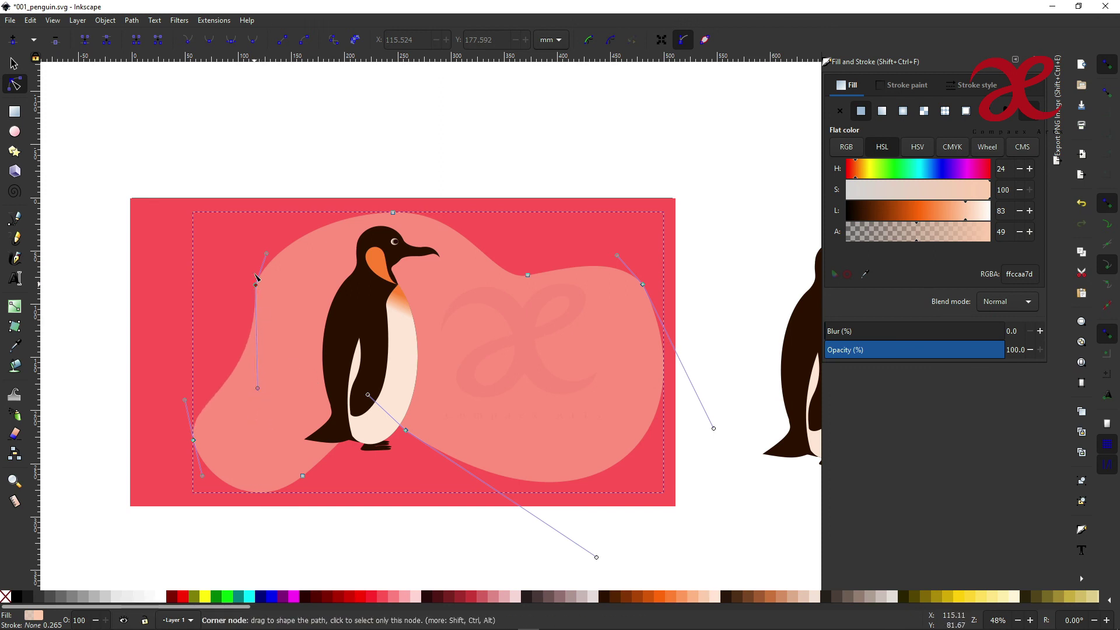
left_click_drag(256, 278, 259, 255)
left_click_drag(191, 419, 175, 307)
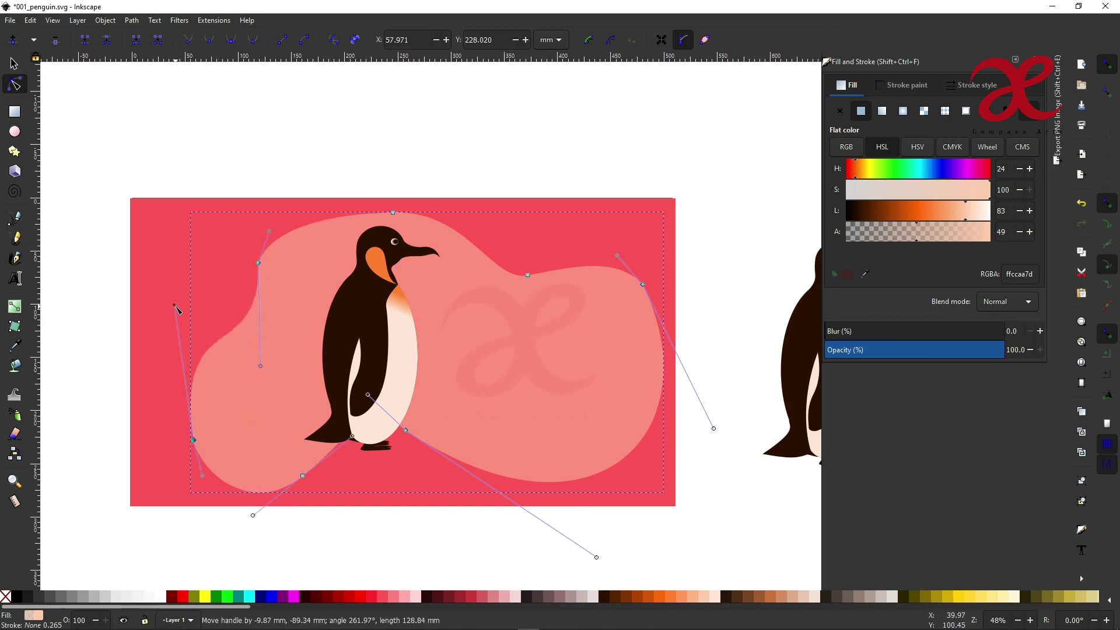
left_click_drag(531, 278, 503, 280)
key("s")
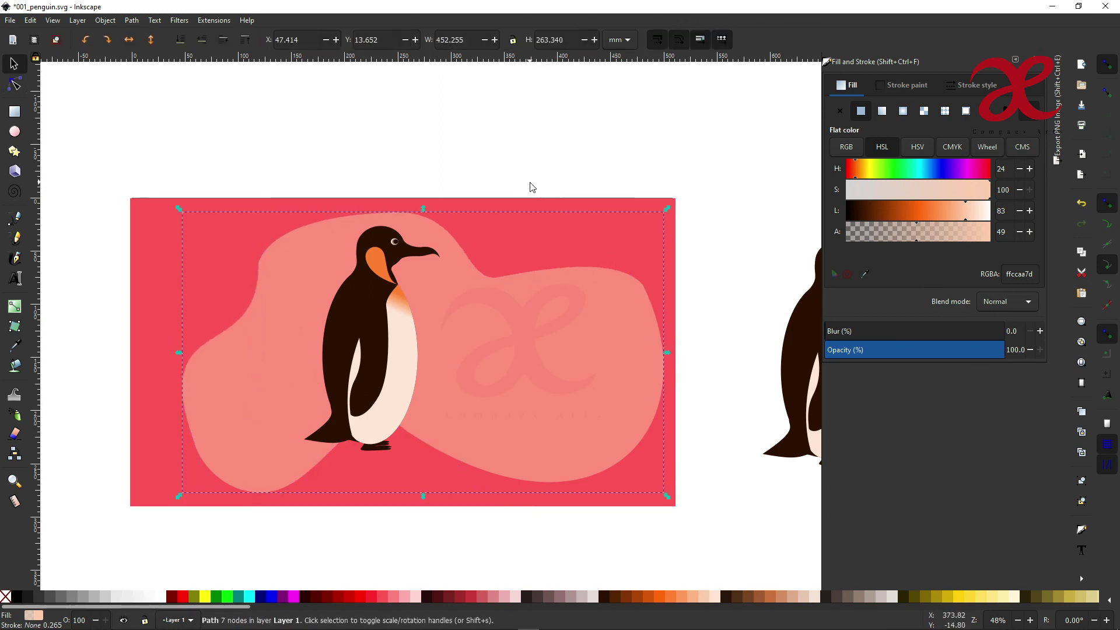
key("Escape")
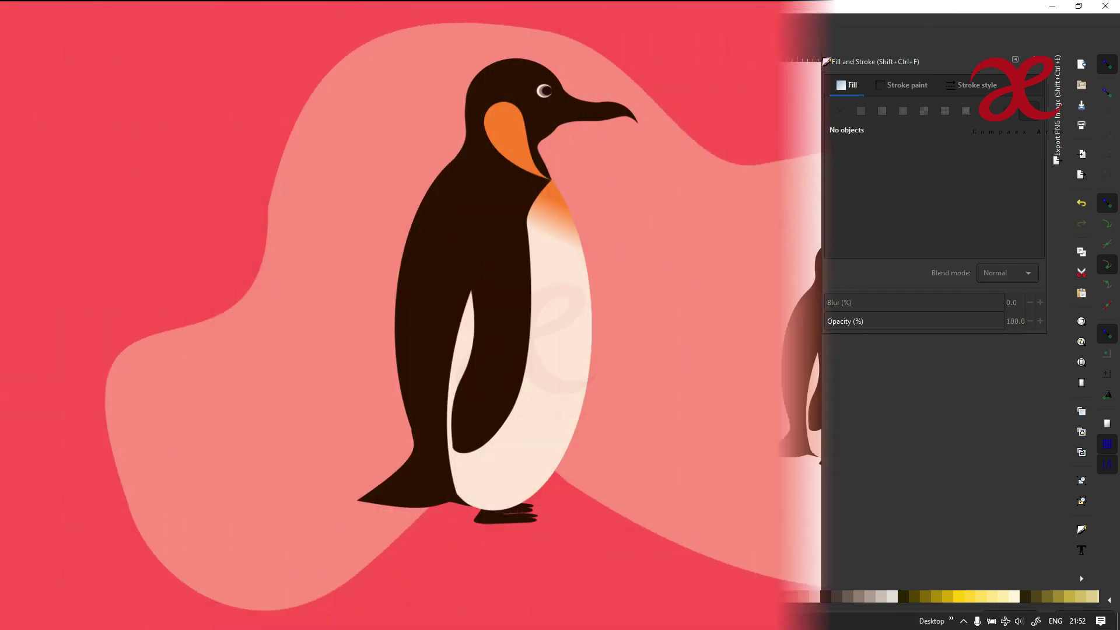